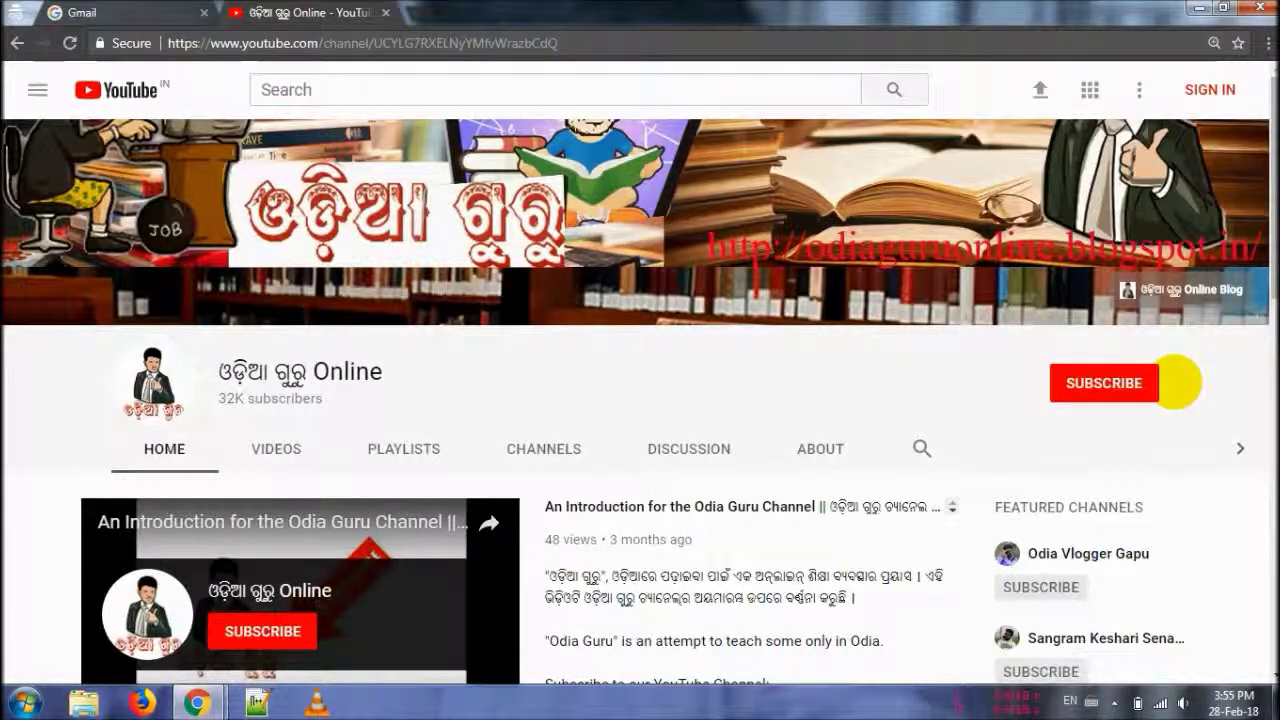
- On the Gmail sign-in tab, sign in with the account's e-mail address and password
key(ctrl+shift+Tab)
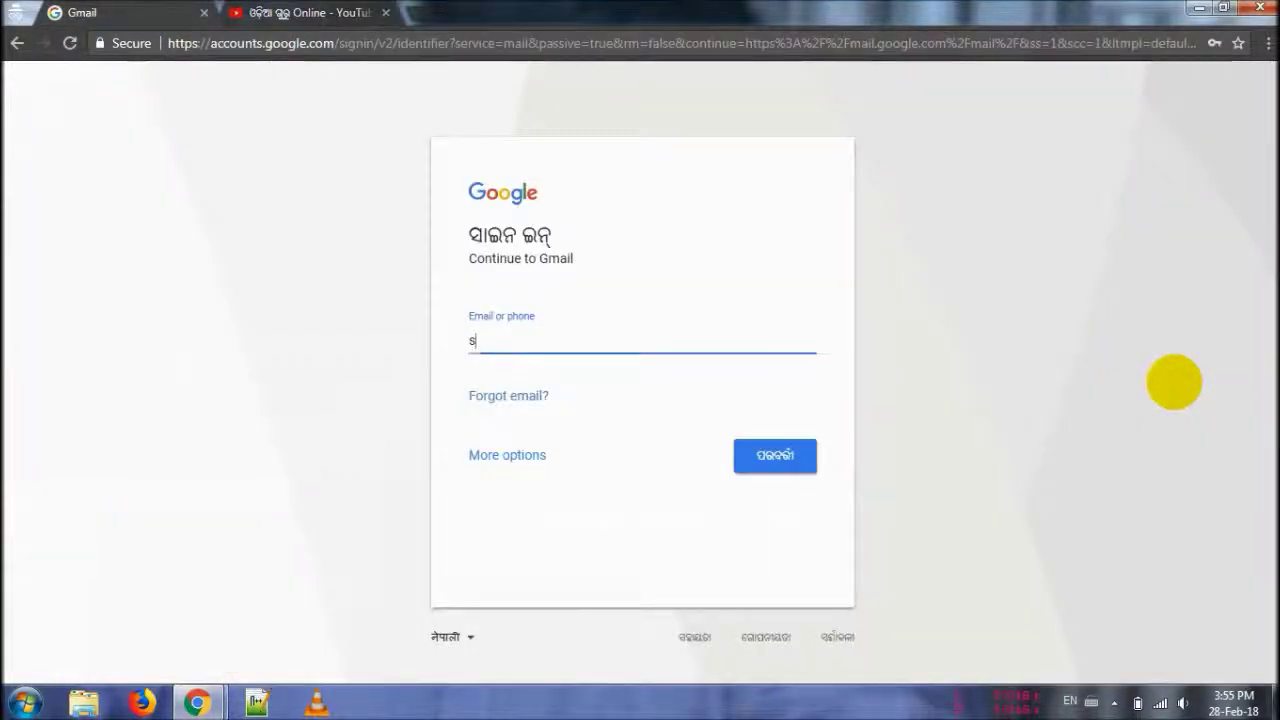
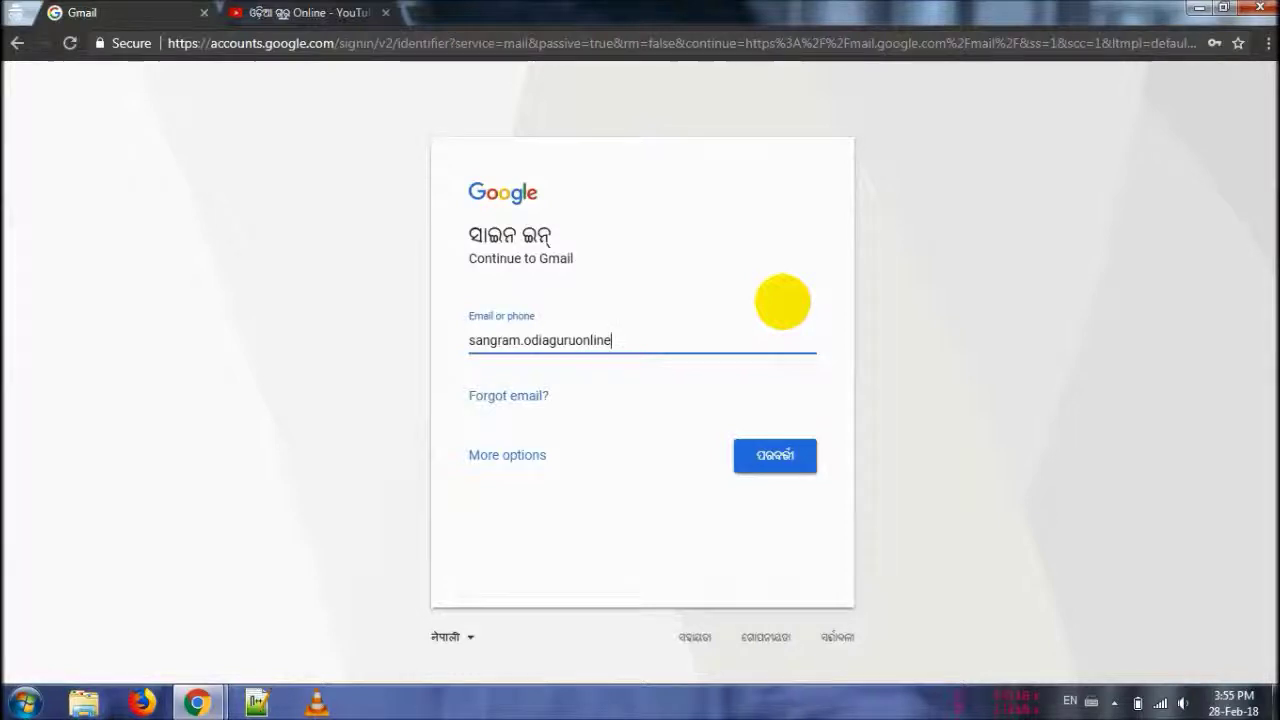
key(Return)
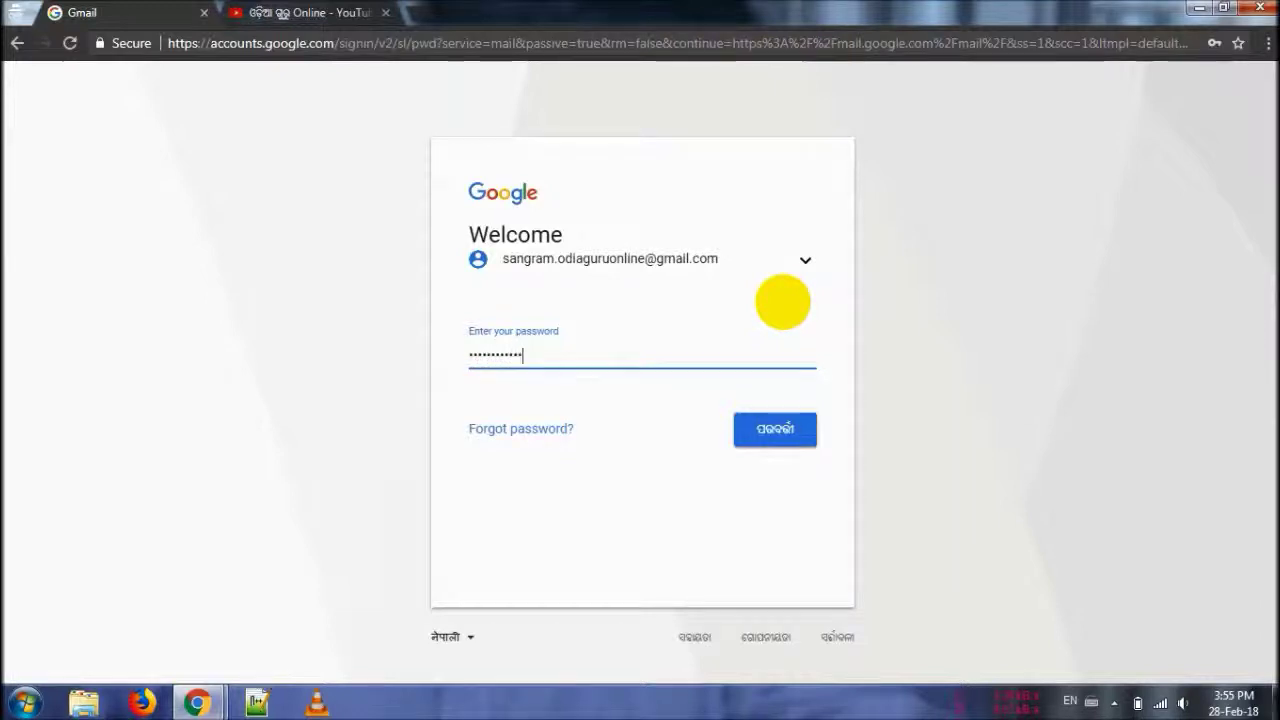
key(Return)
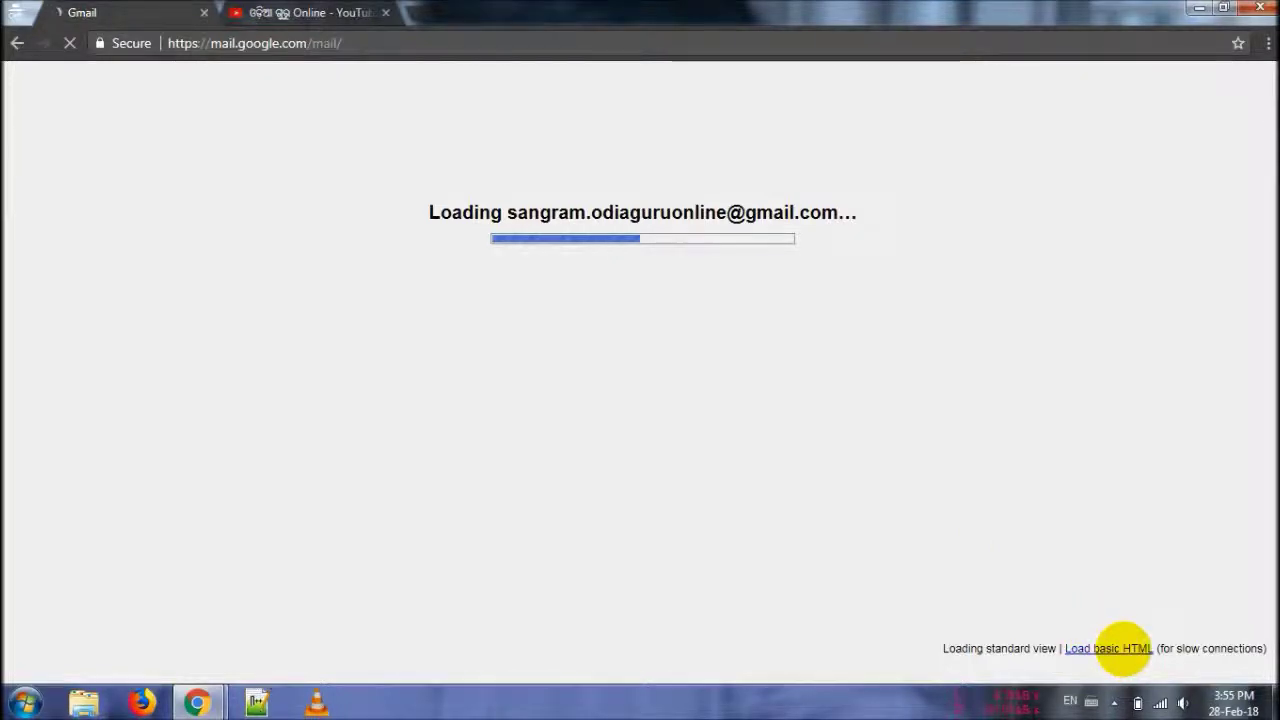
- Load Gmail's basic HTML version, then switch the inbox back to the standard view
click(1116, 648)
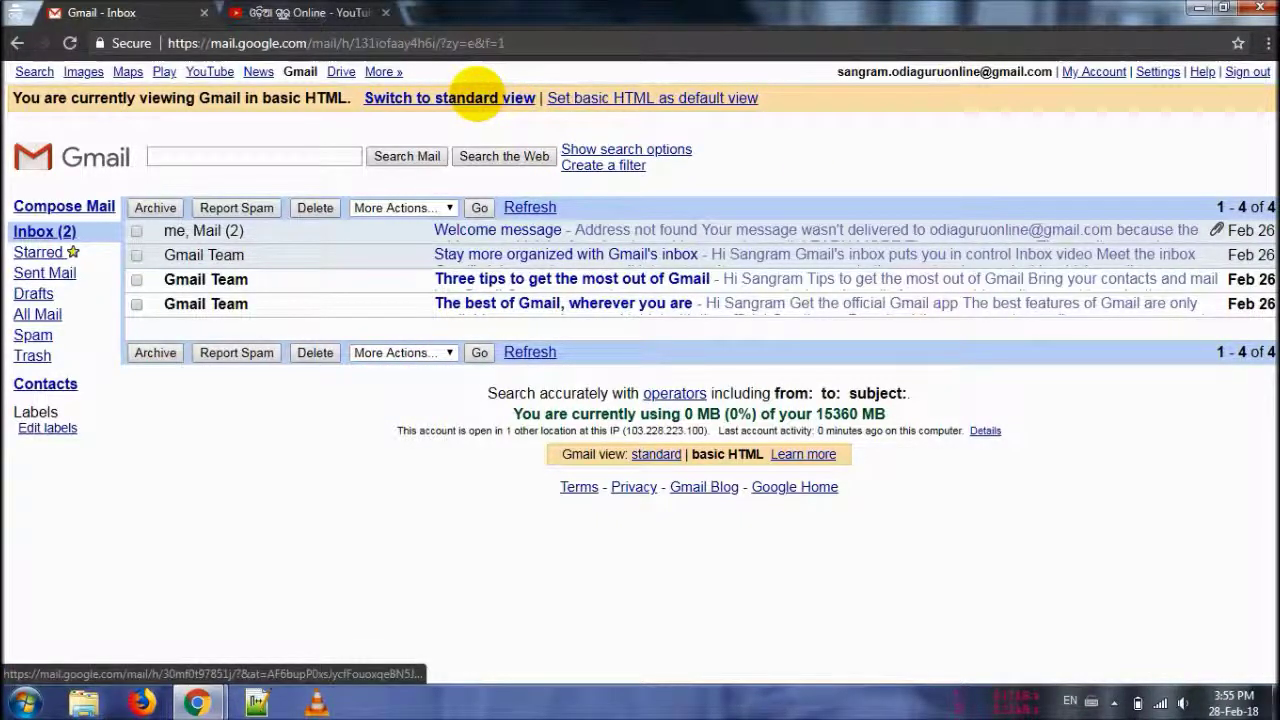
click(477, 97)
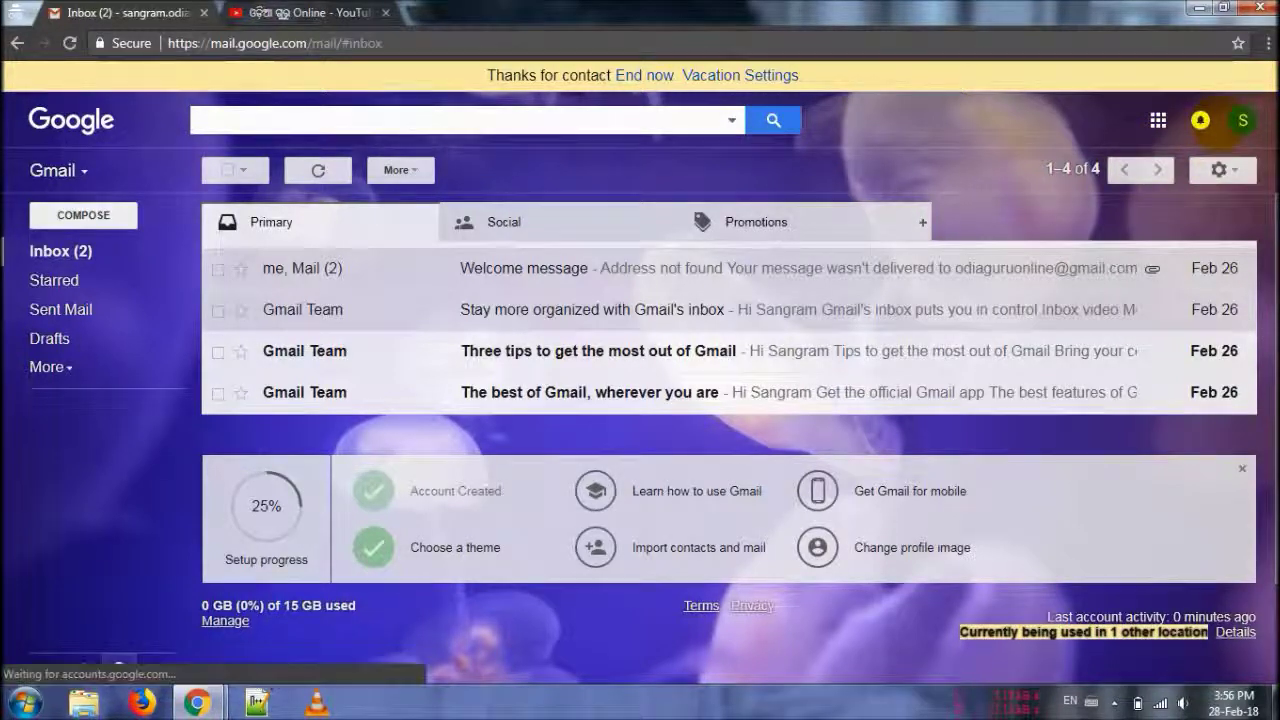
click(1242, 120)
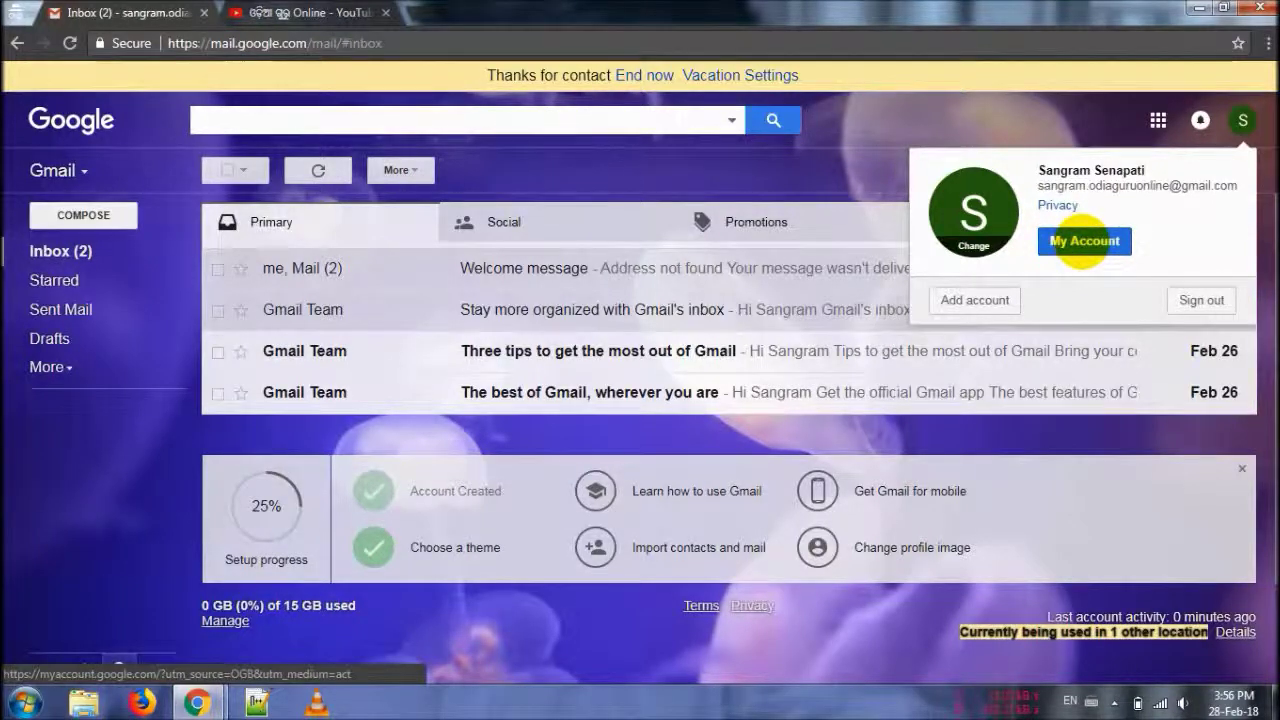
click(847, 176)
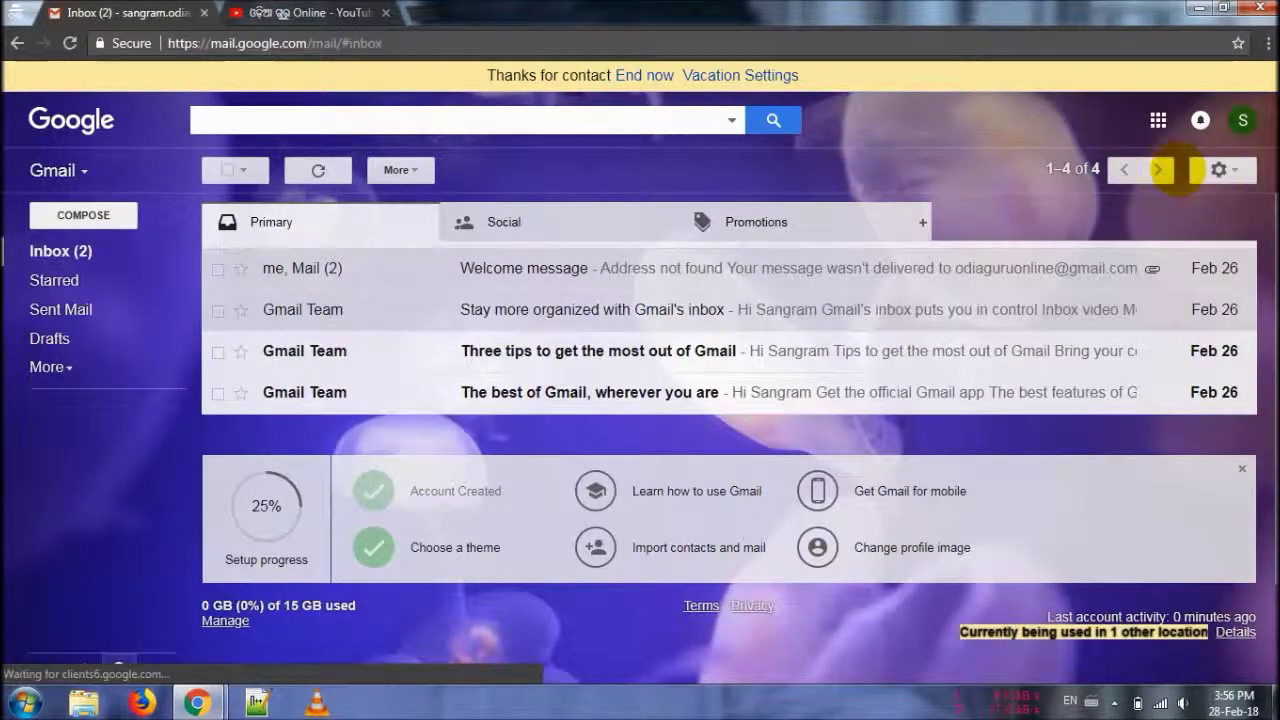
click(1218, 170)
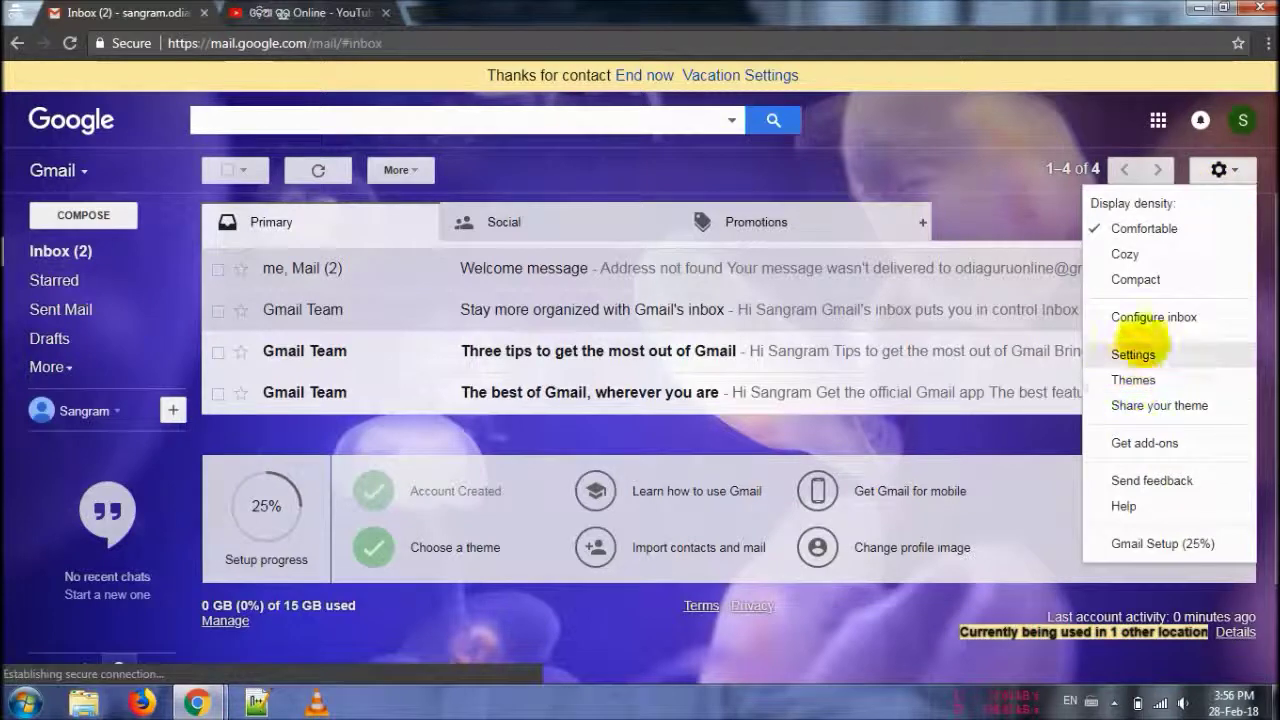
click(1242, 120)
click(1097, 222)
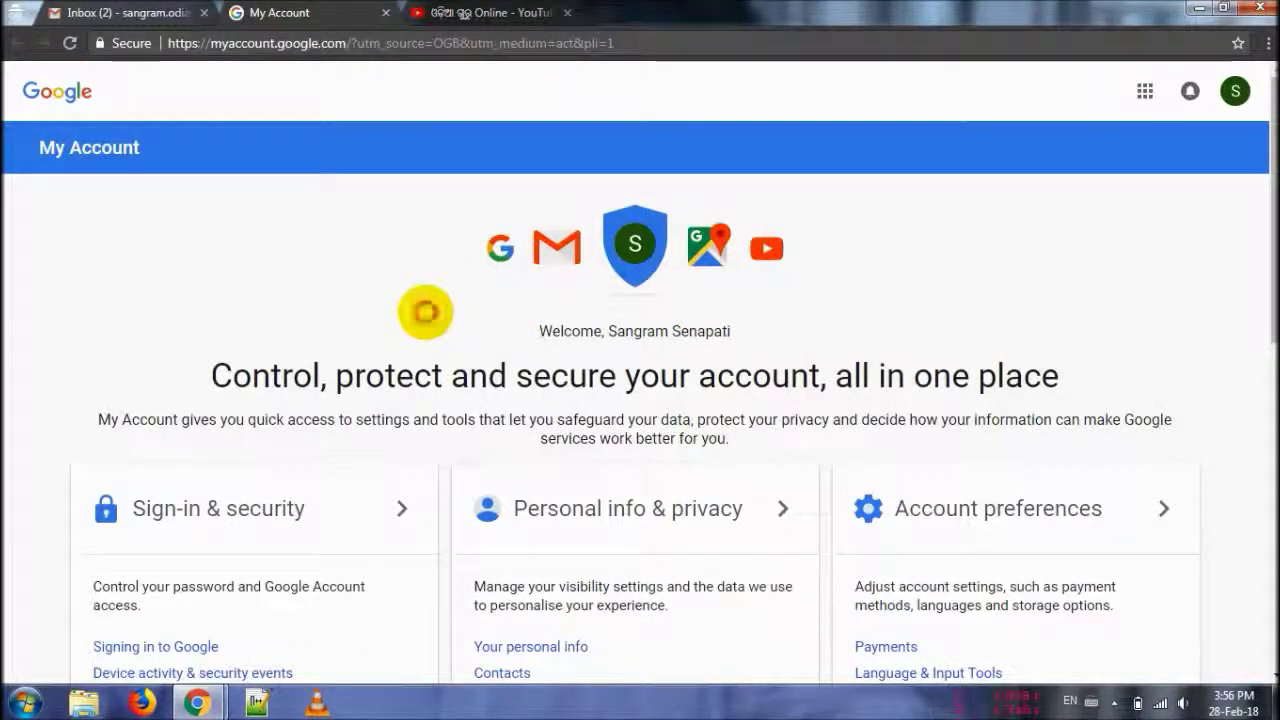
- Go to Your personal info and open the account's Name details page
scroll(425, 312, down, 5)
scroll(425, 312, down, 4)
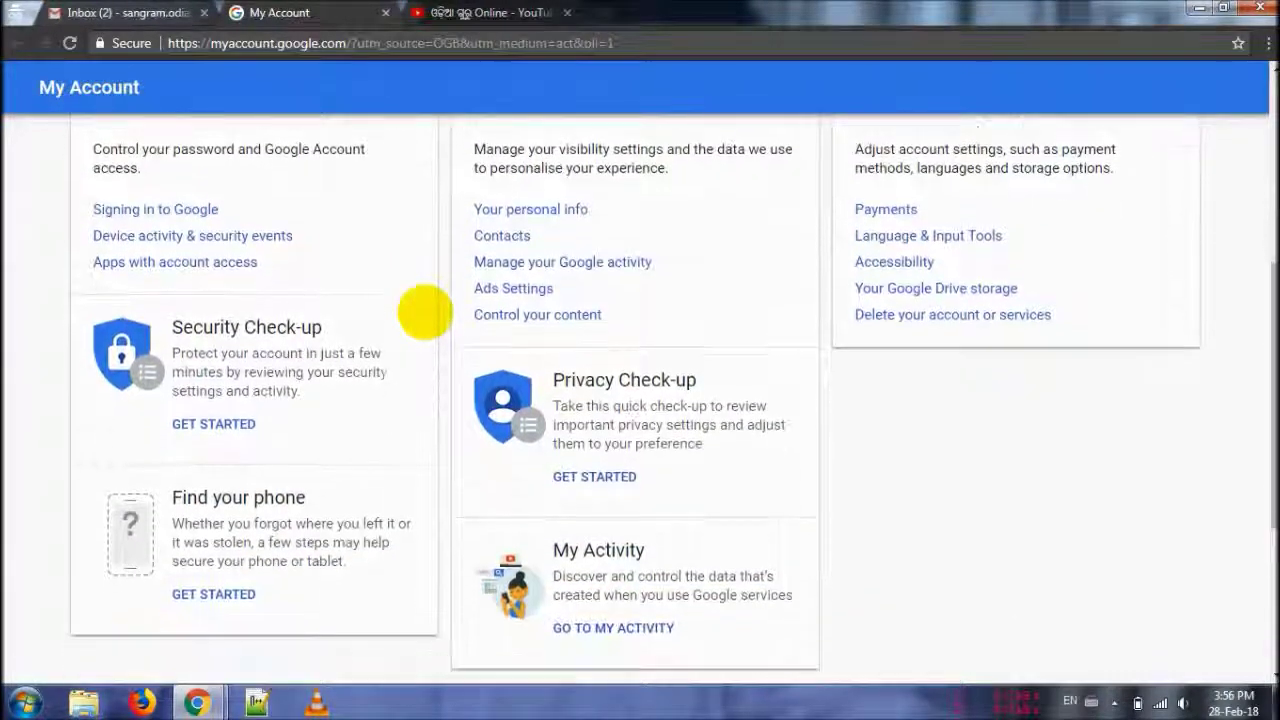
scroll(423, 309, up, 1)
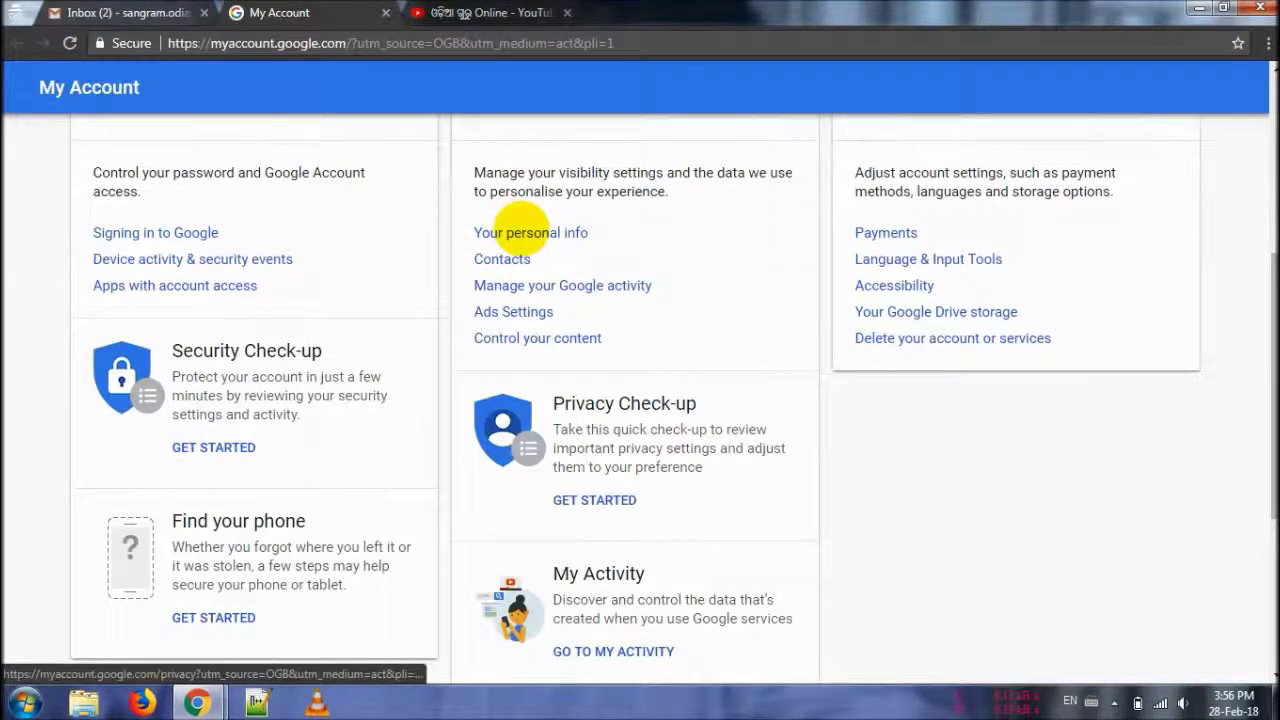
click(528, 232)
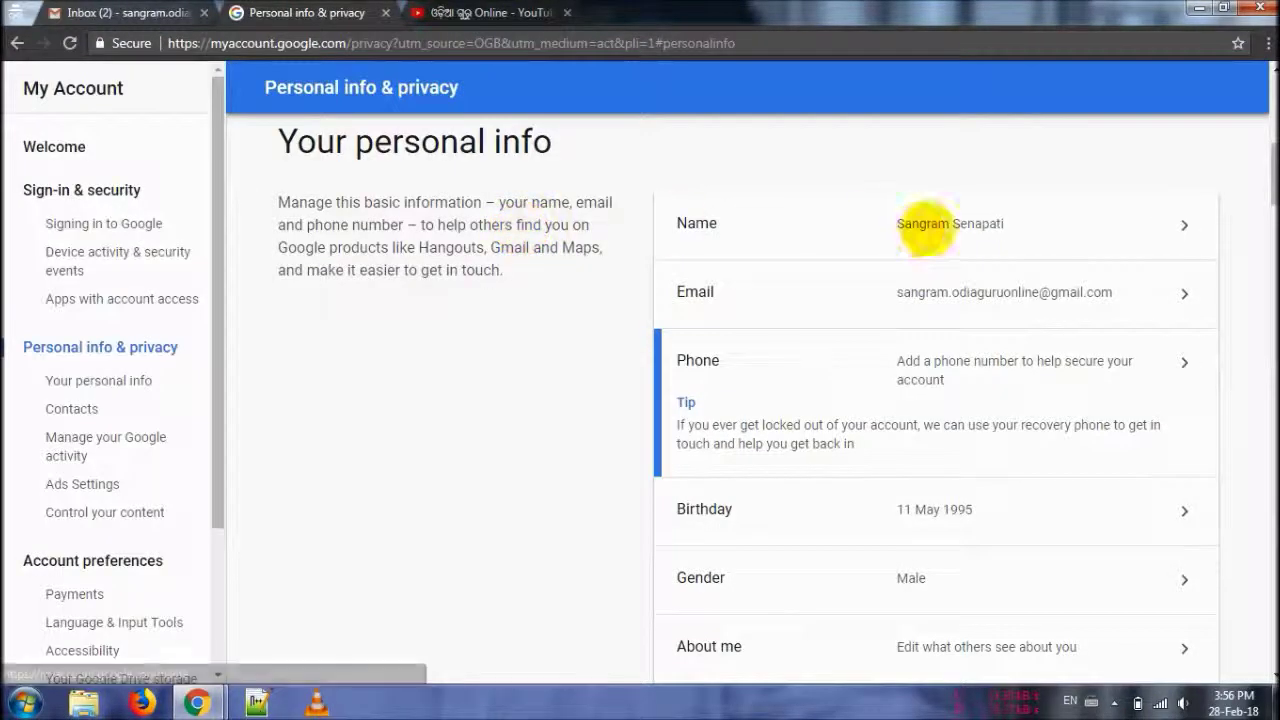
click(1185, 224)
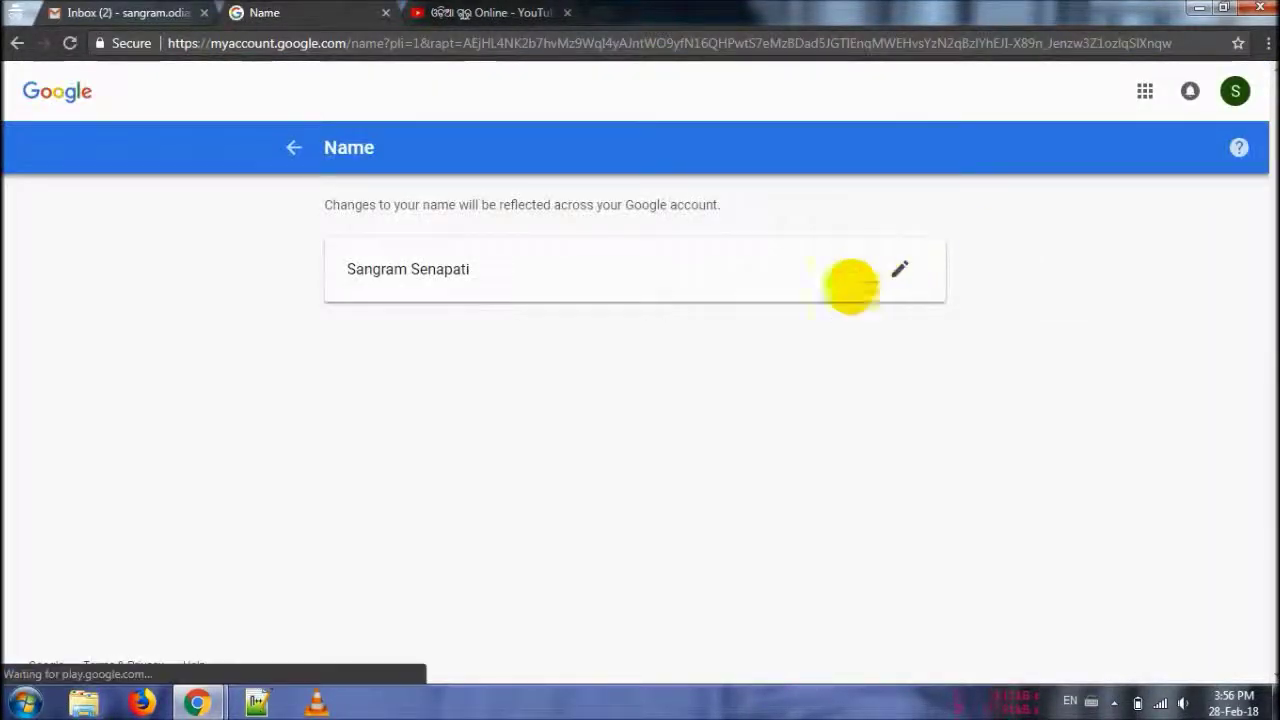
click(897, 267)
click(623, 335)
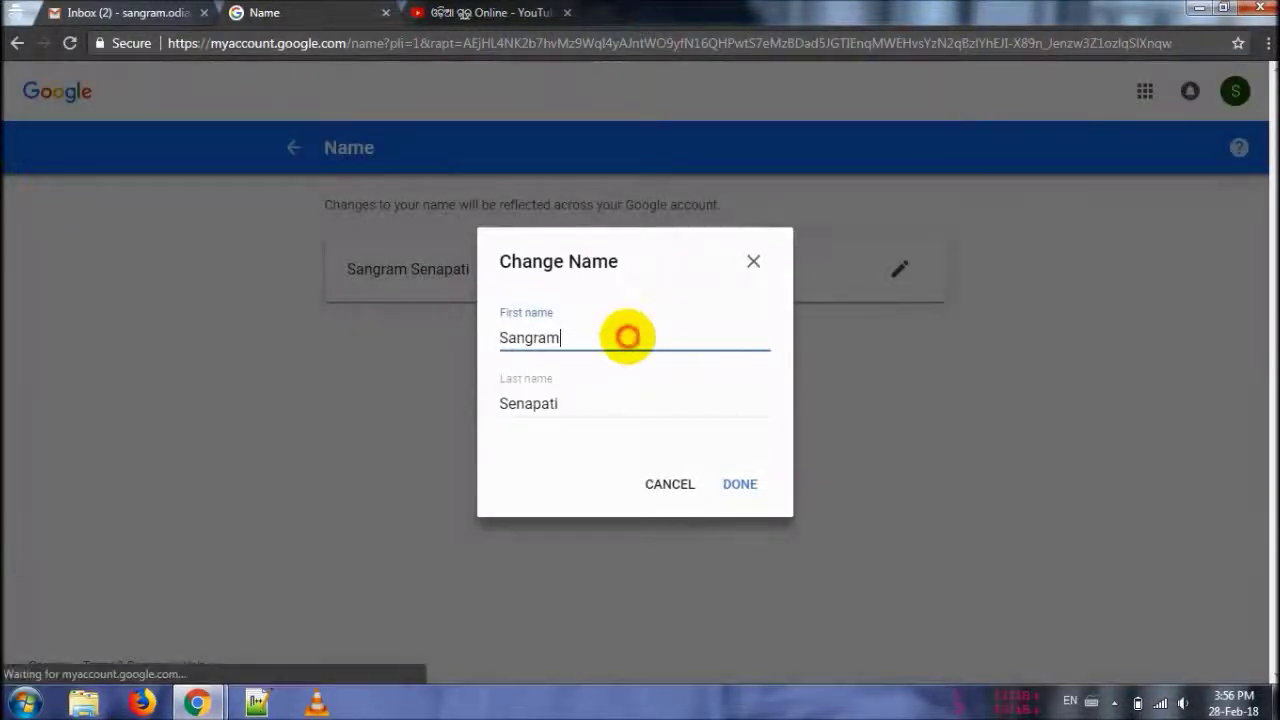
text(Keshari)
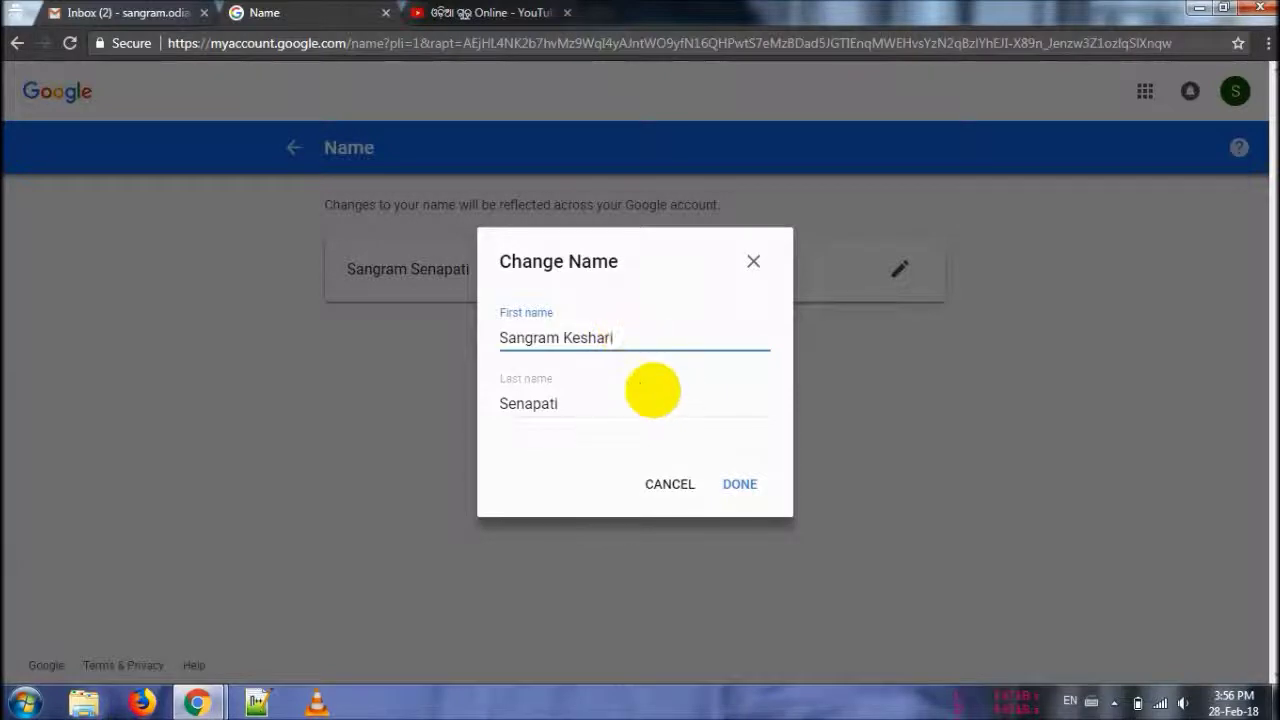
click(739, 487)
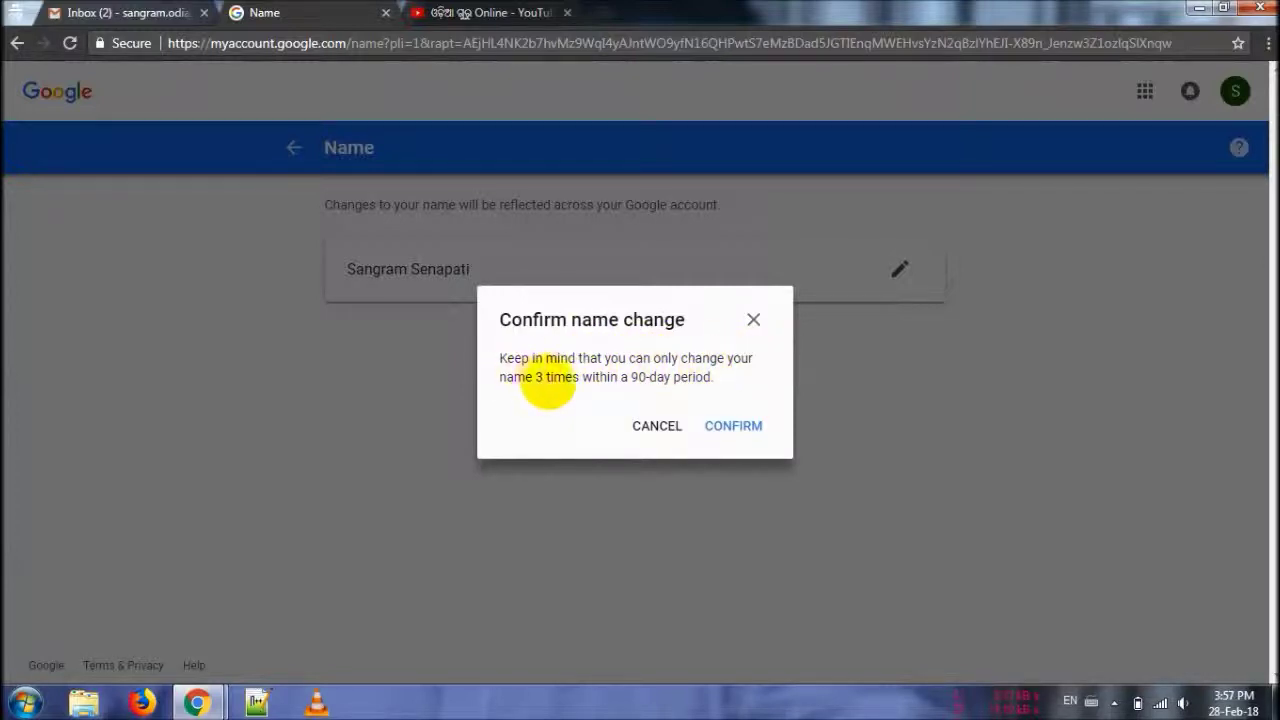
click(657, 425)
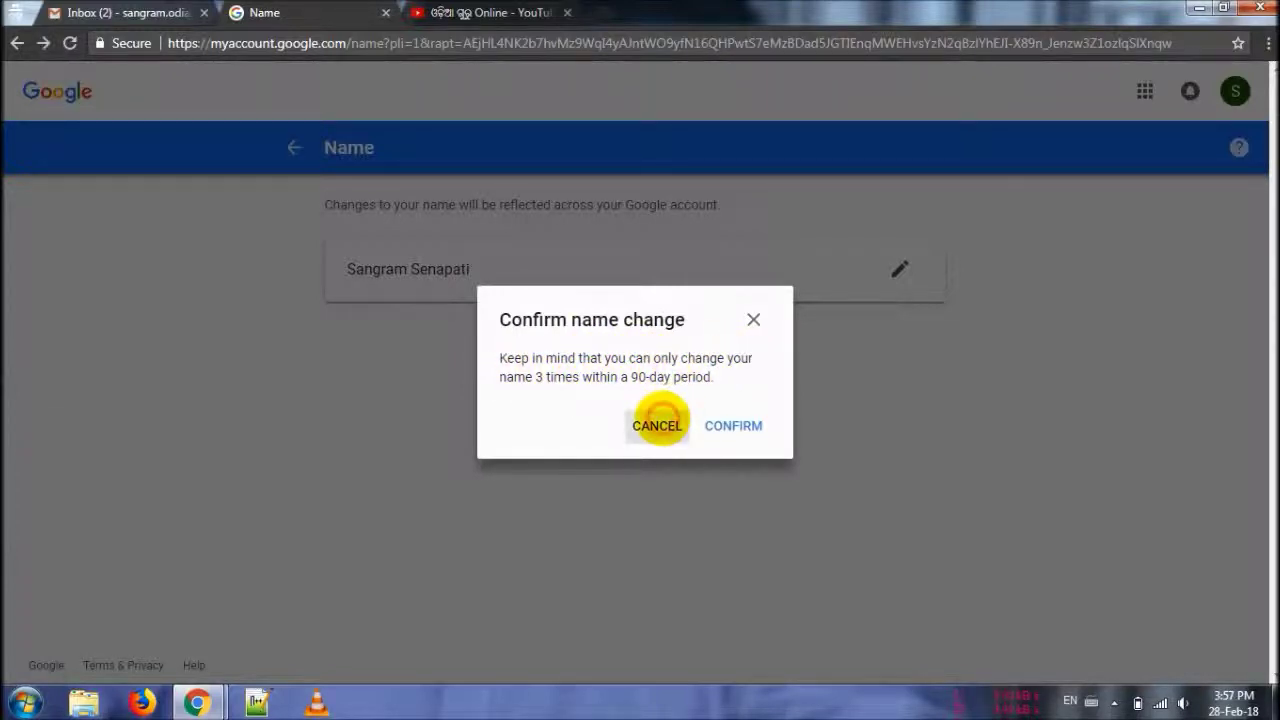
click(662, 484)
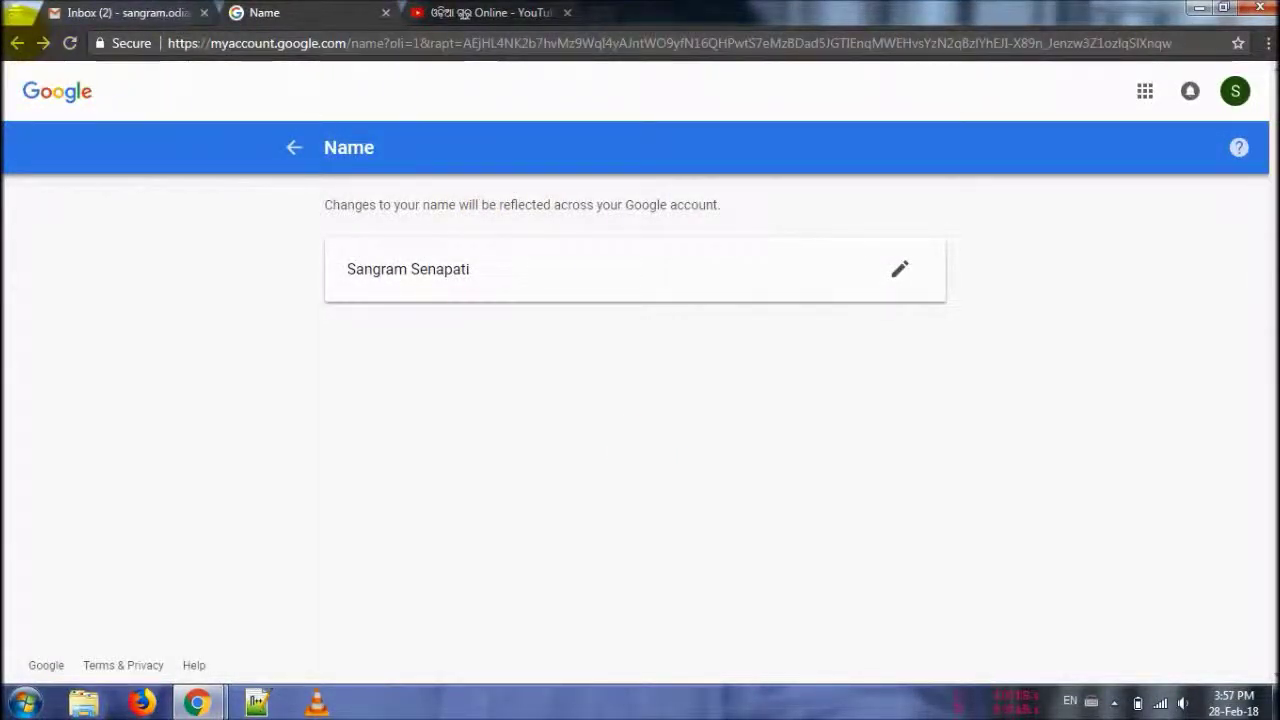
click(17, 43)
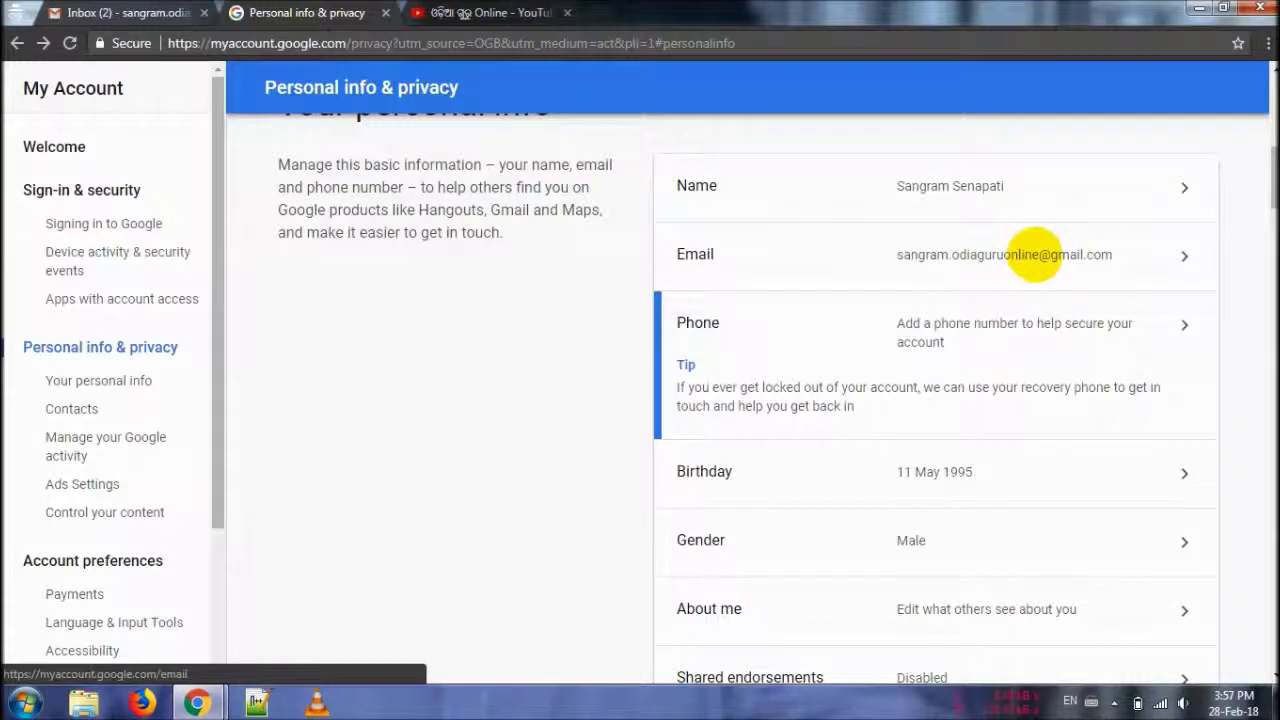
- Scroll down the Personal info list and open the About me page
scroll(1035, 255, down, 2)
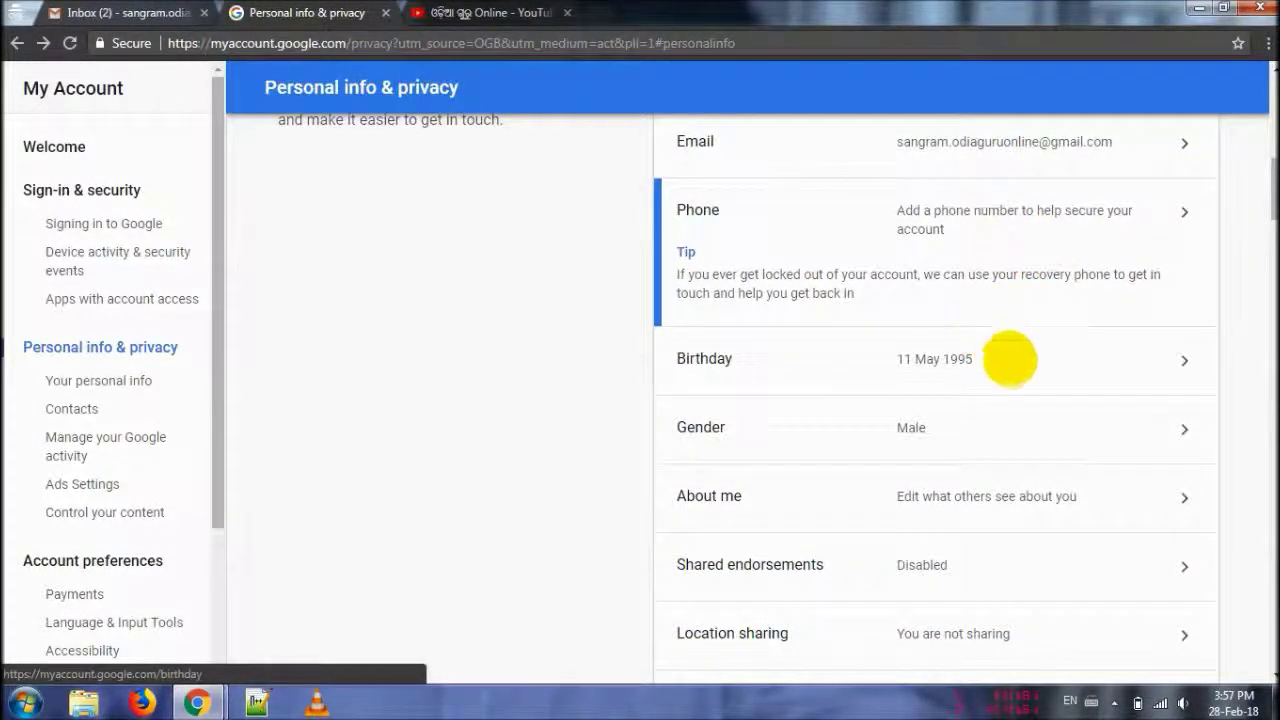
scroll(1012, 360, down, 3)
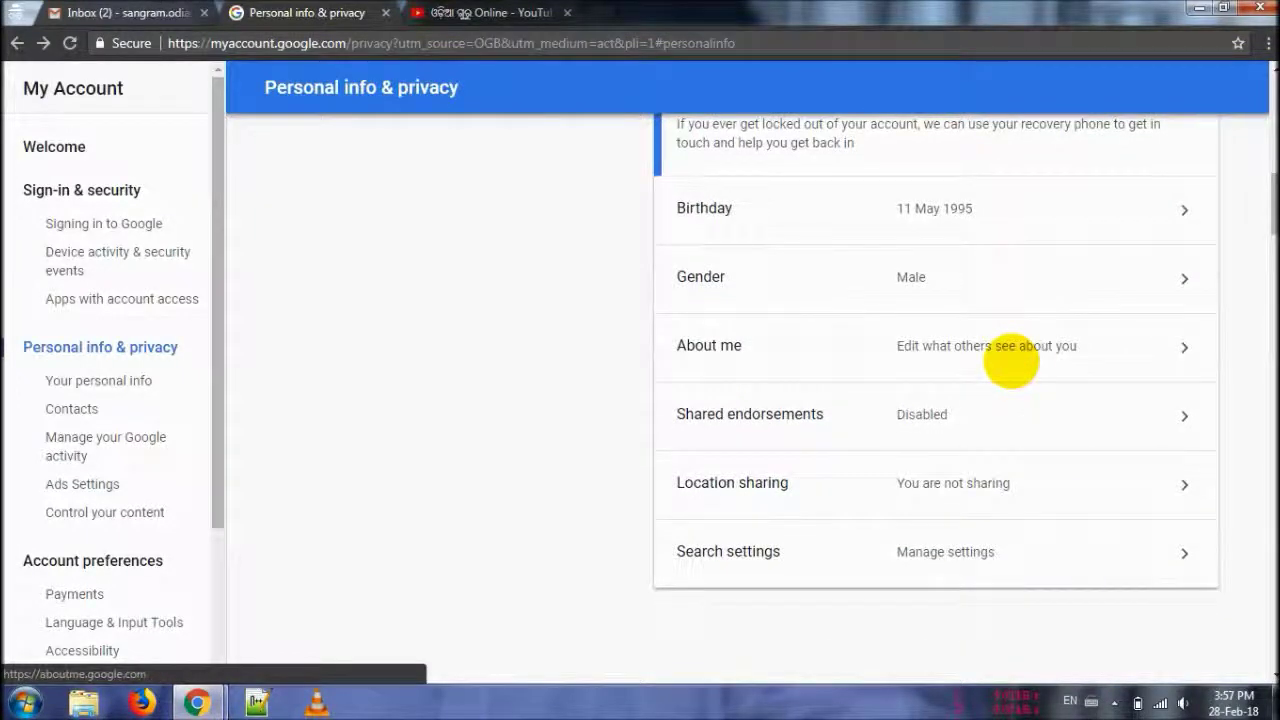
click(1011, 346)
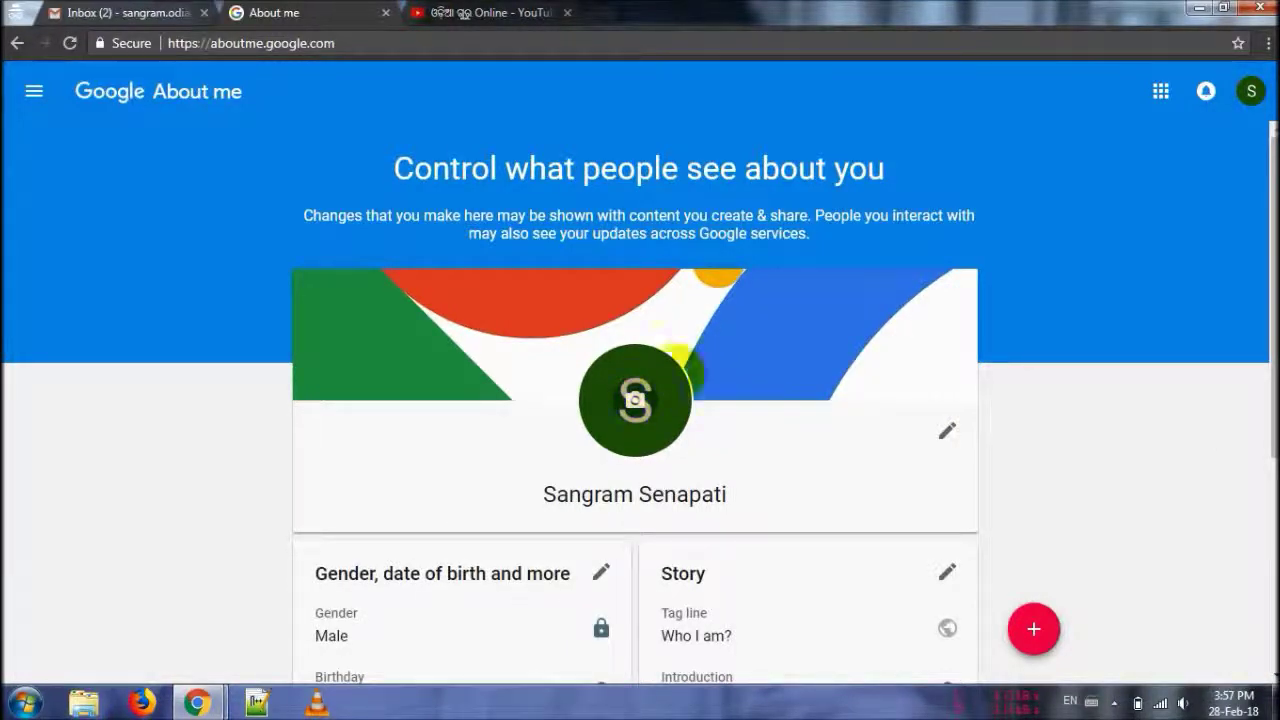
- Open the Story editor and clear the existing tag line and introduction text
click(940, 305)
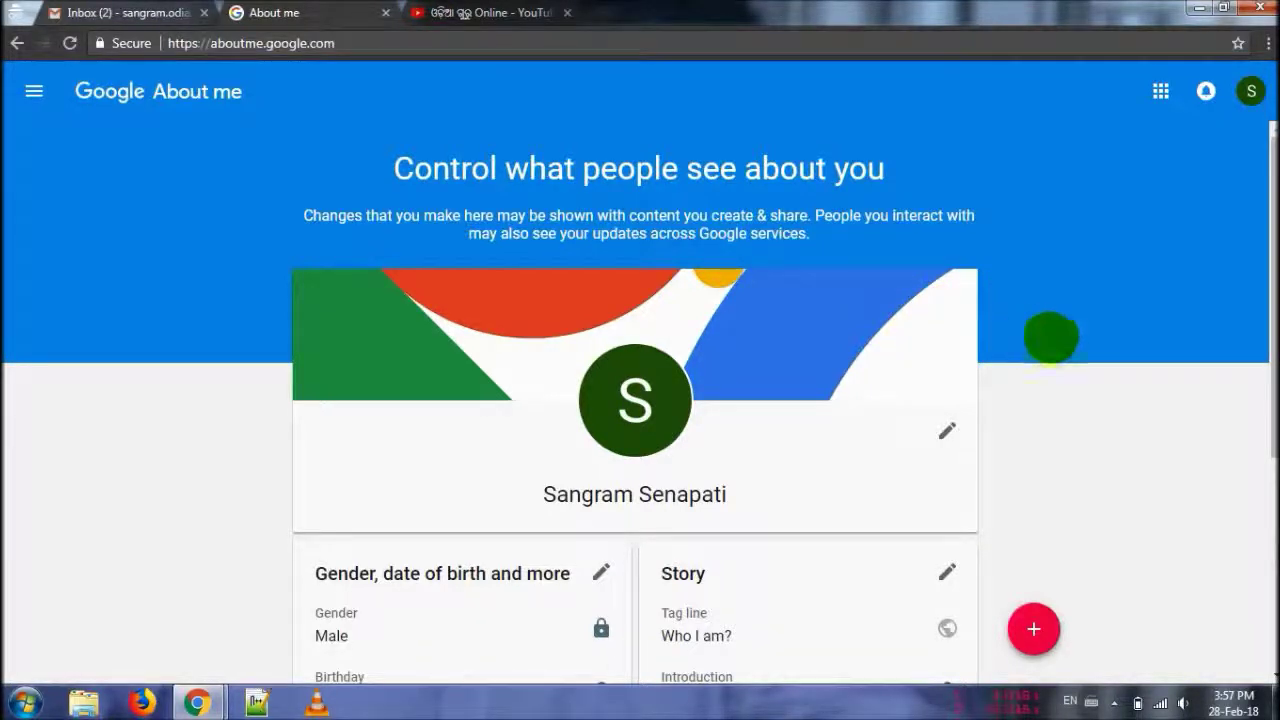
scroll(1040, 335, down, 2)
scroll(640, 400, down, 2)
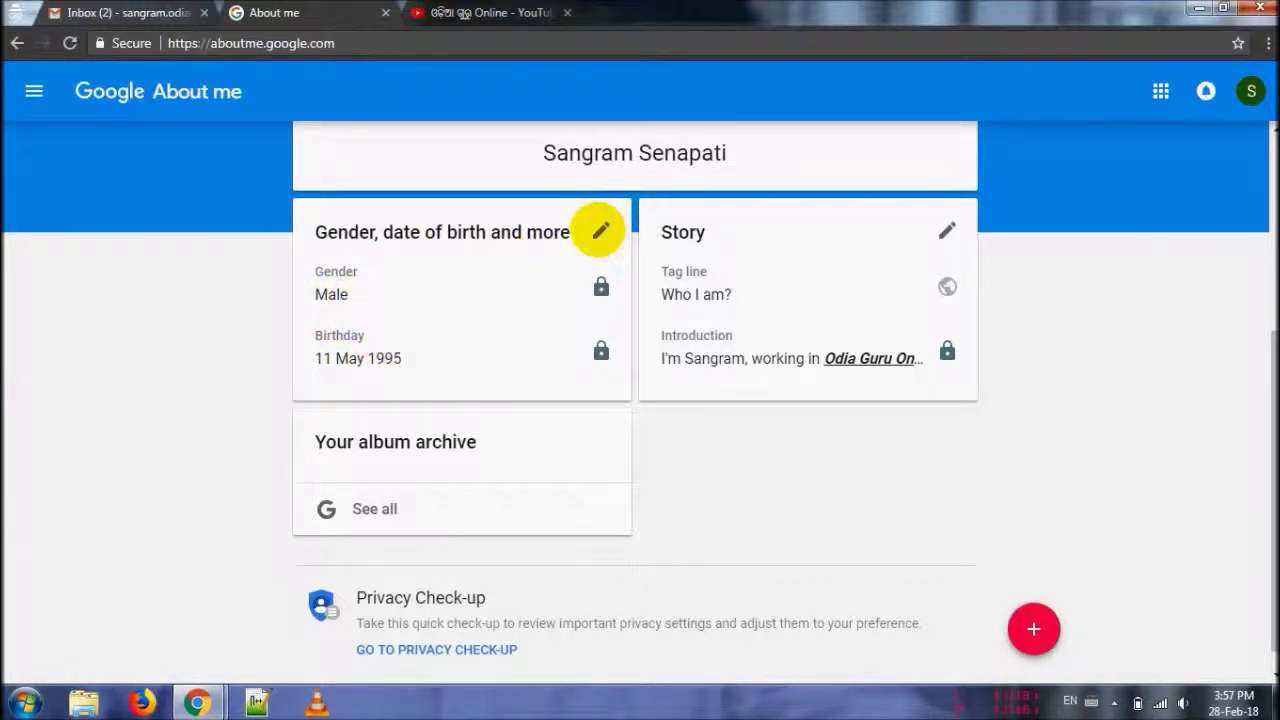
click(948, 232)
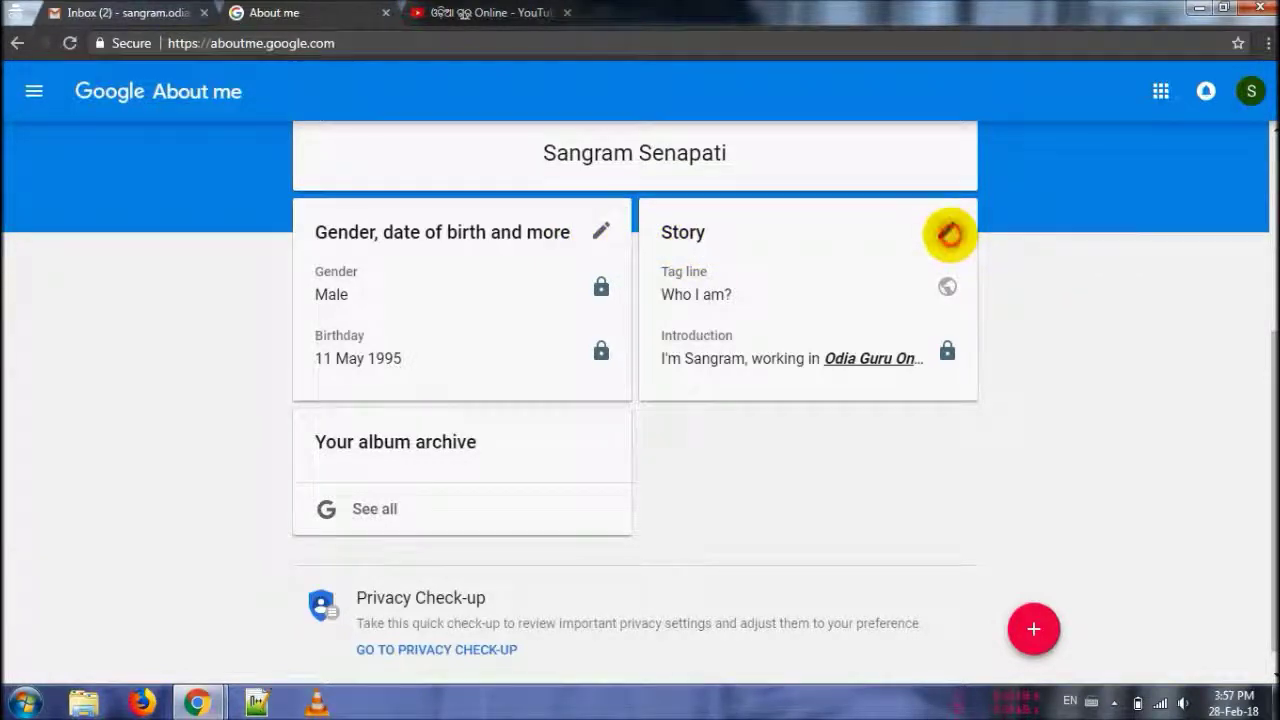
click(581, 343)
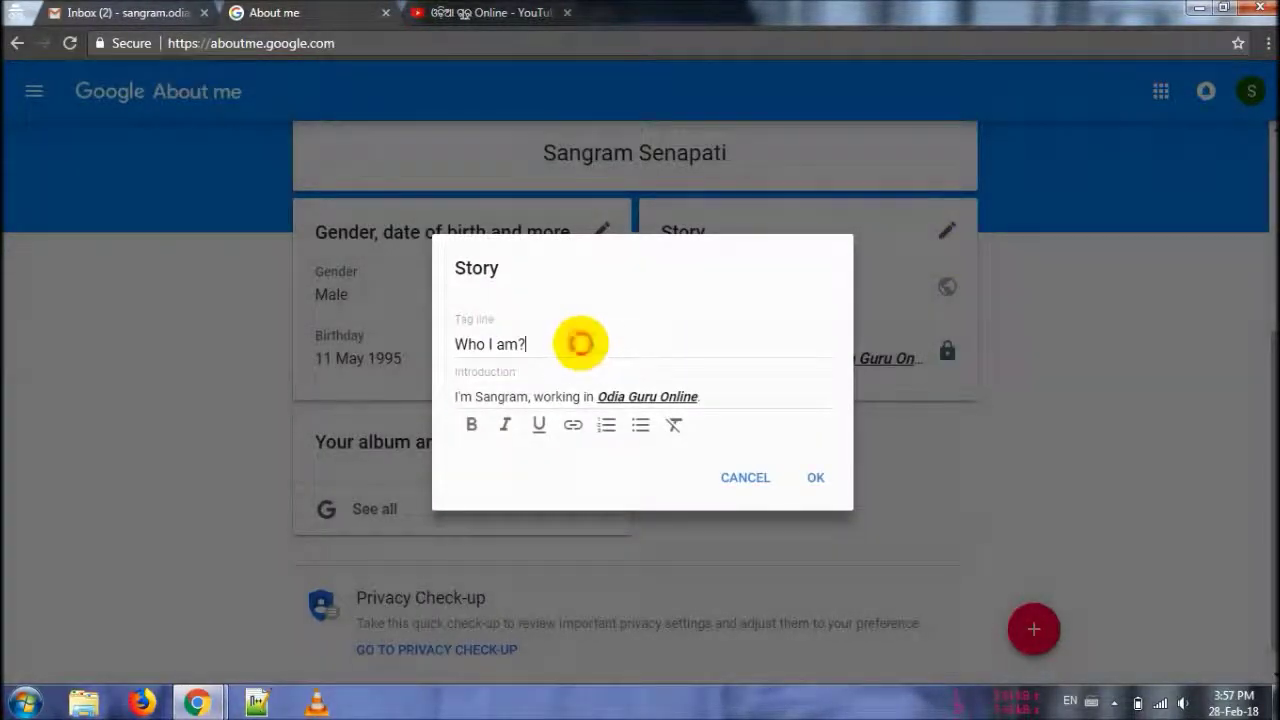
click(533, 396)
key(ctrl+a)
key(BackSpace)
key(shift+Tab)
key(BackSpace)
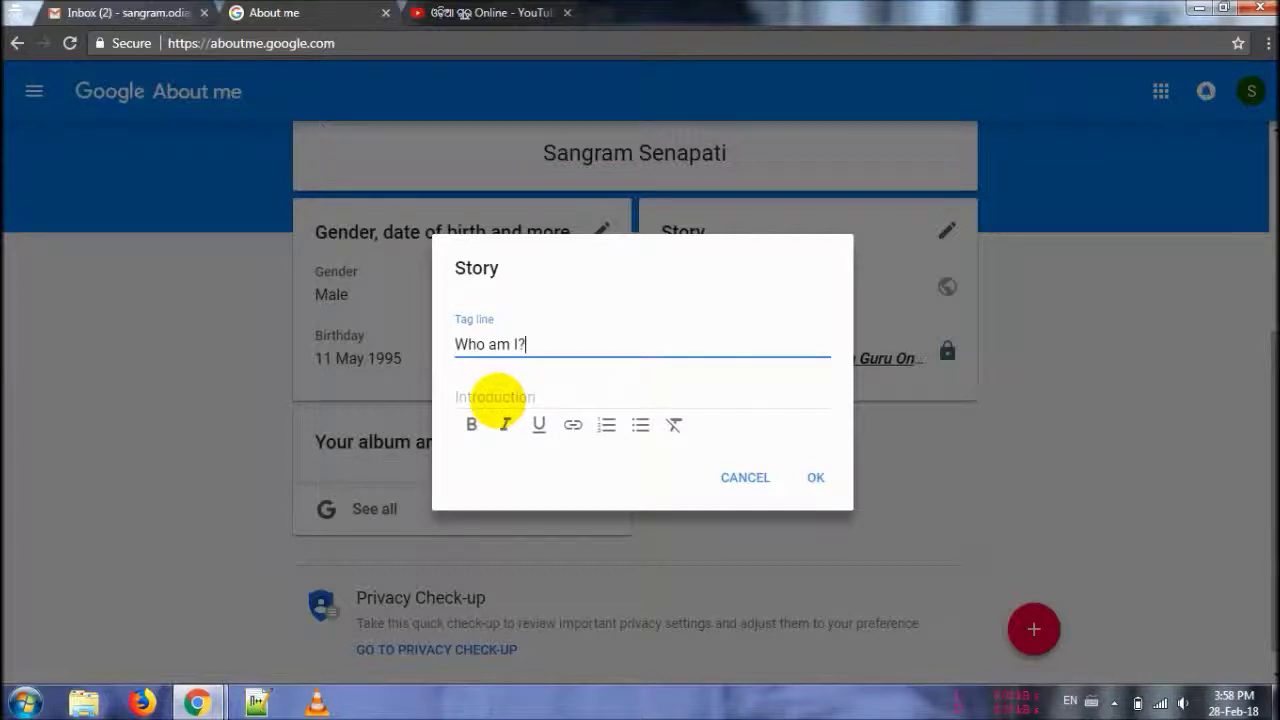
- Write the Story introduction with 'Odia Guru Online' linked to the blog, and save it
click(495, 398)
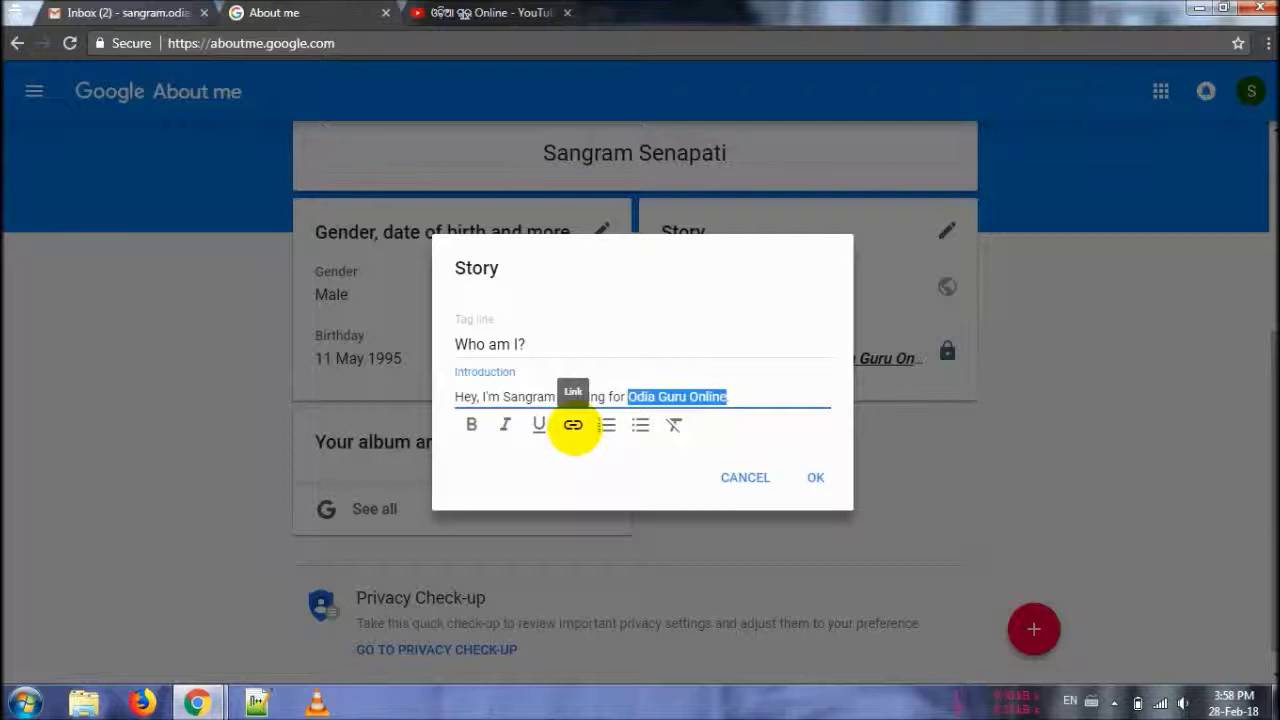
click(573, 424)
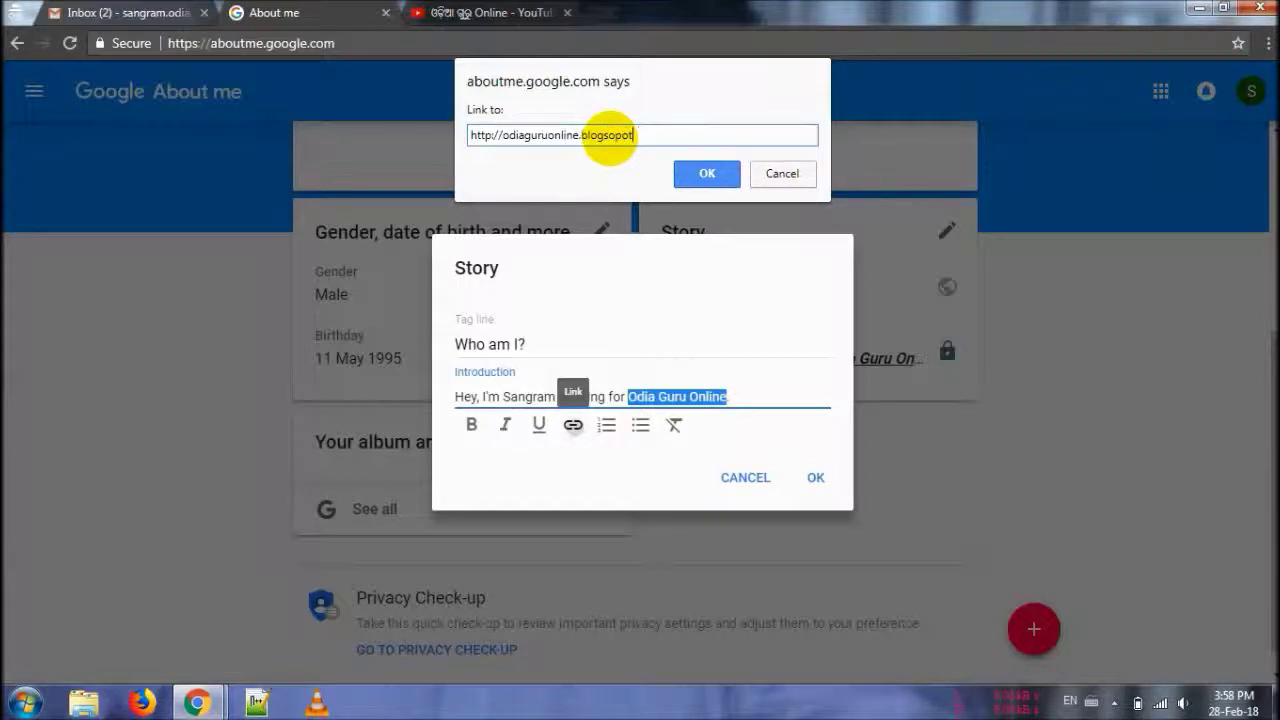
click(705, 172)
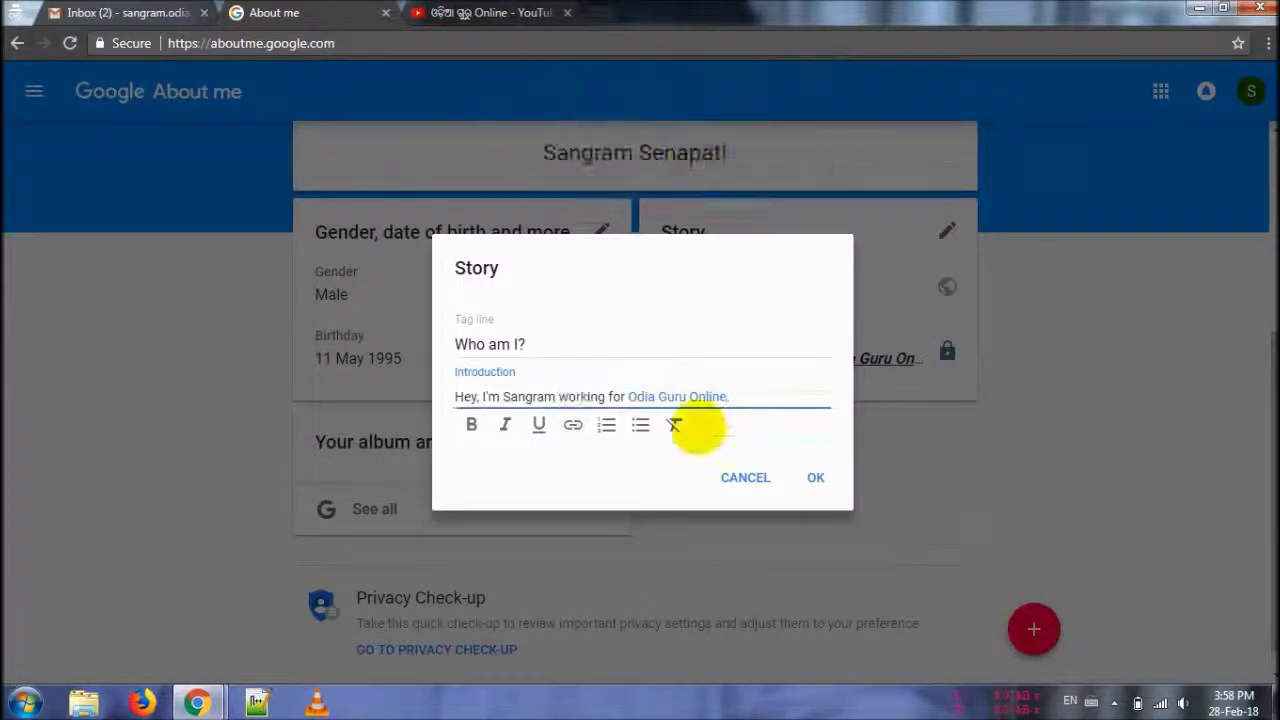
click(609, 394)
click(812, 476)
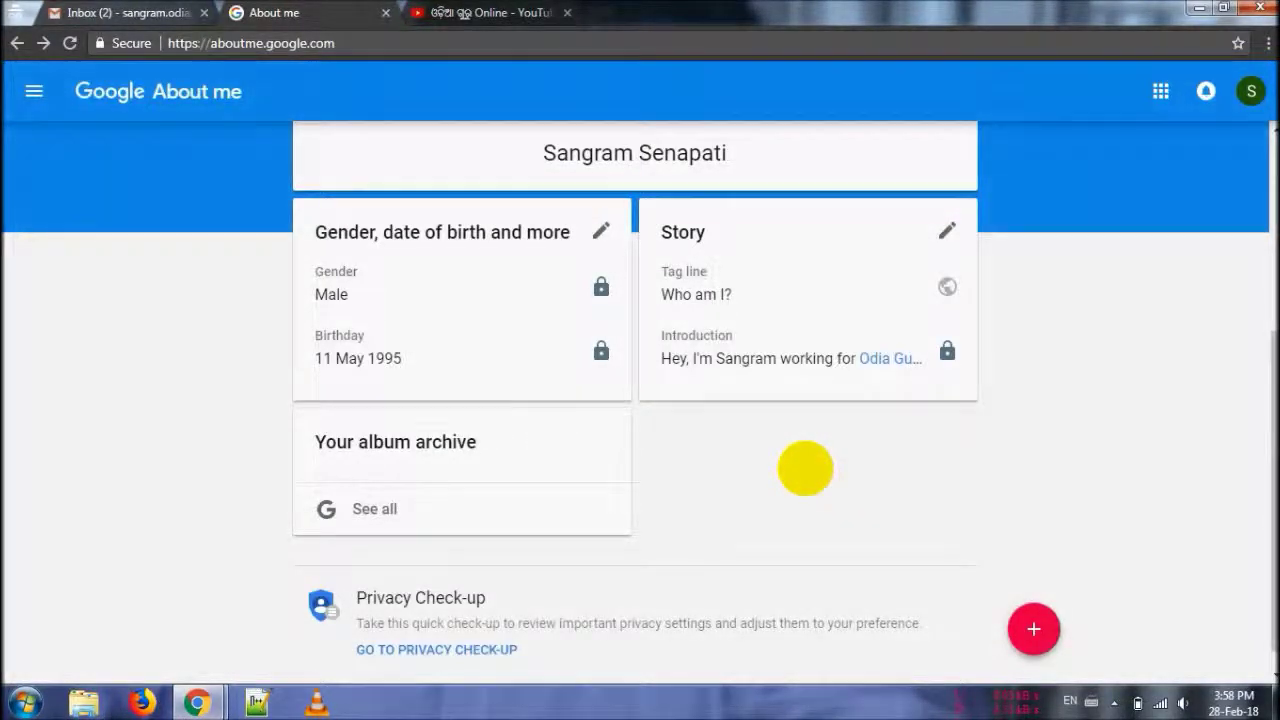
click(1032, 626)
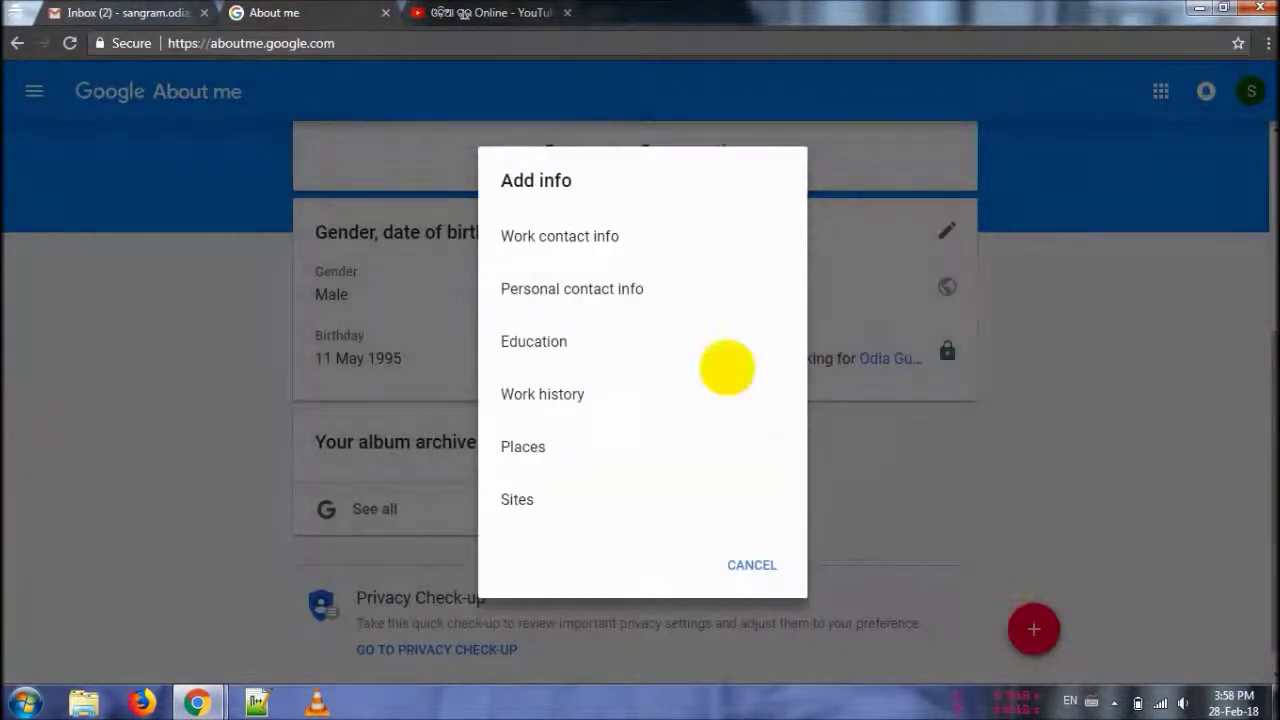
click(576, 240)
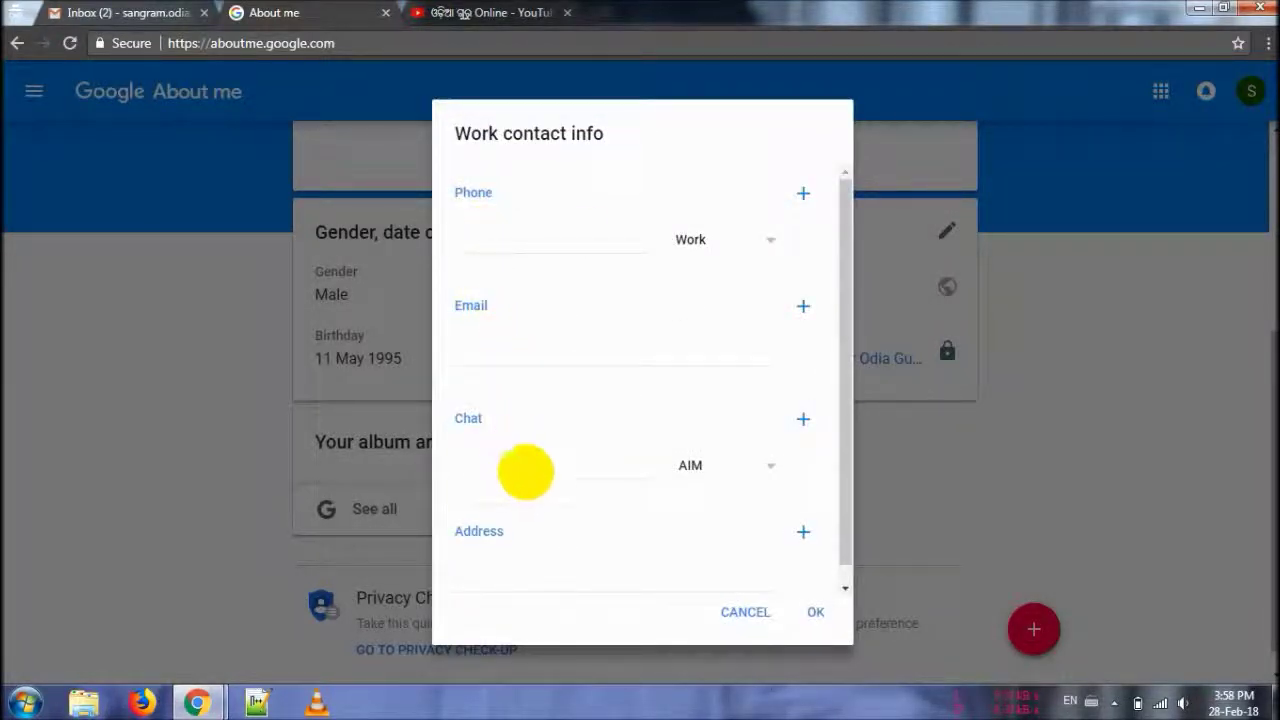
click(768, 464)
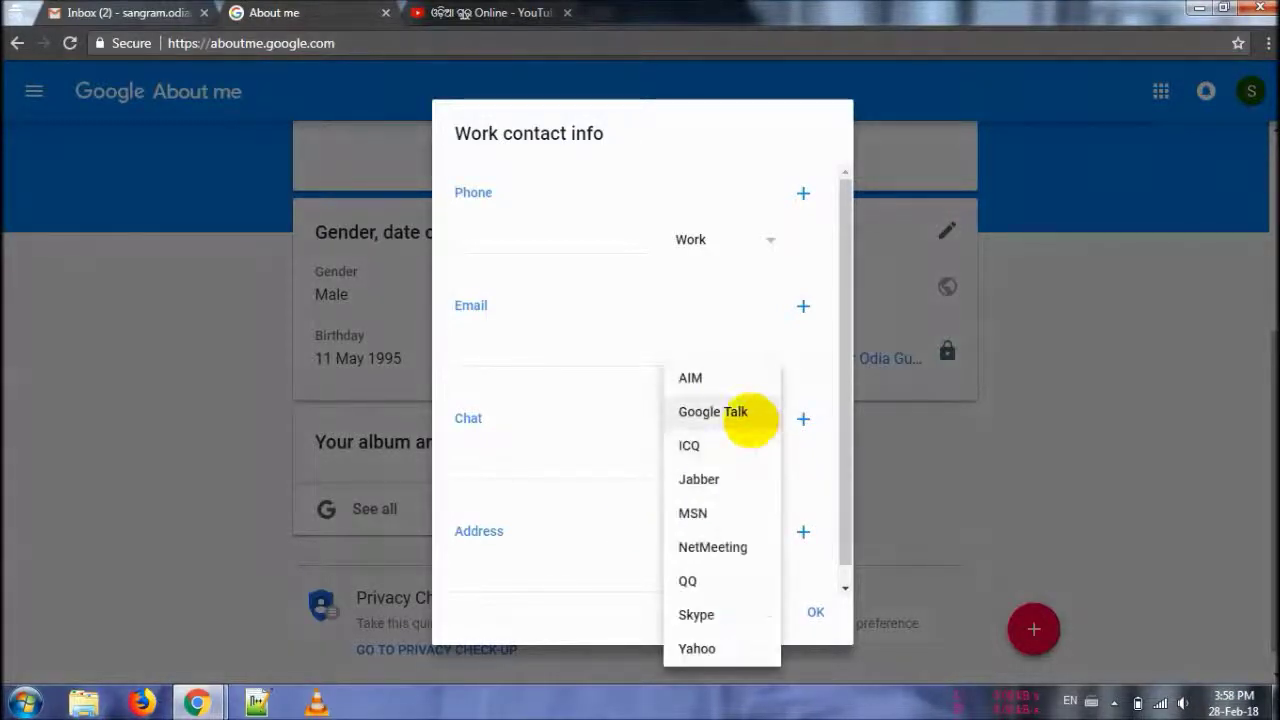
click(583, 452)
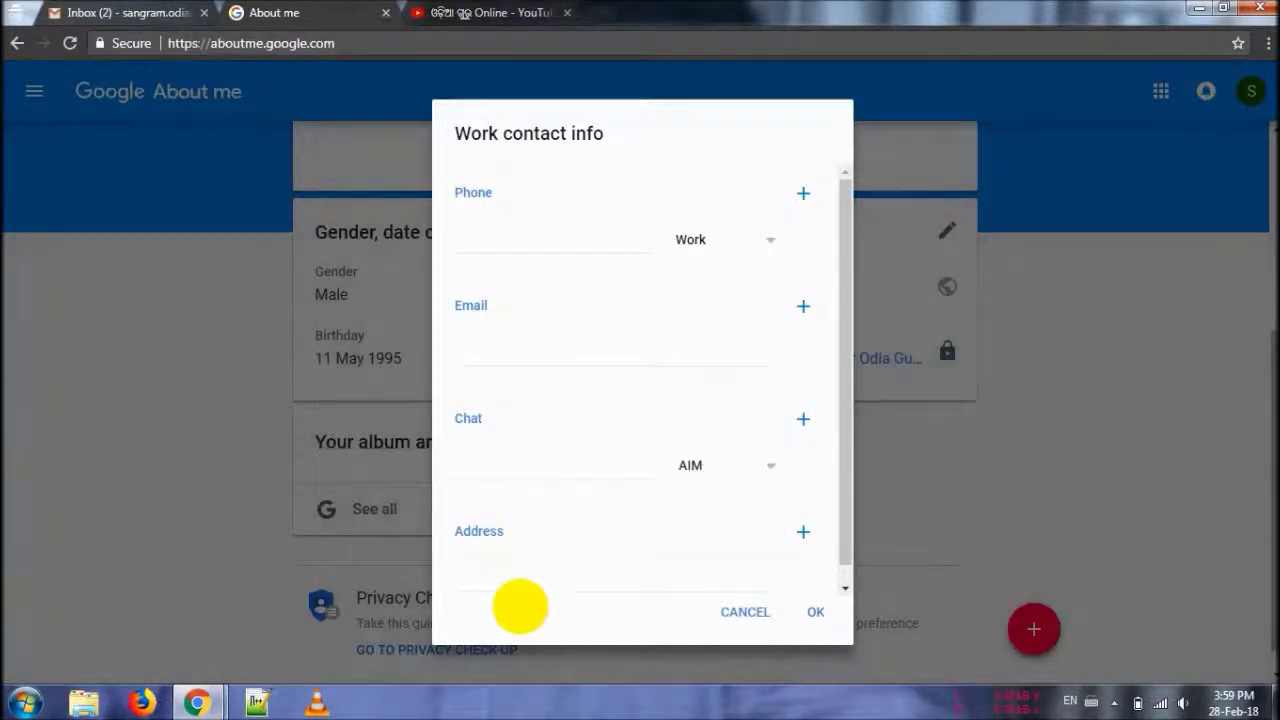
scroll(833, 486, down, 1)
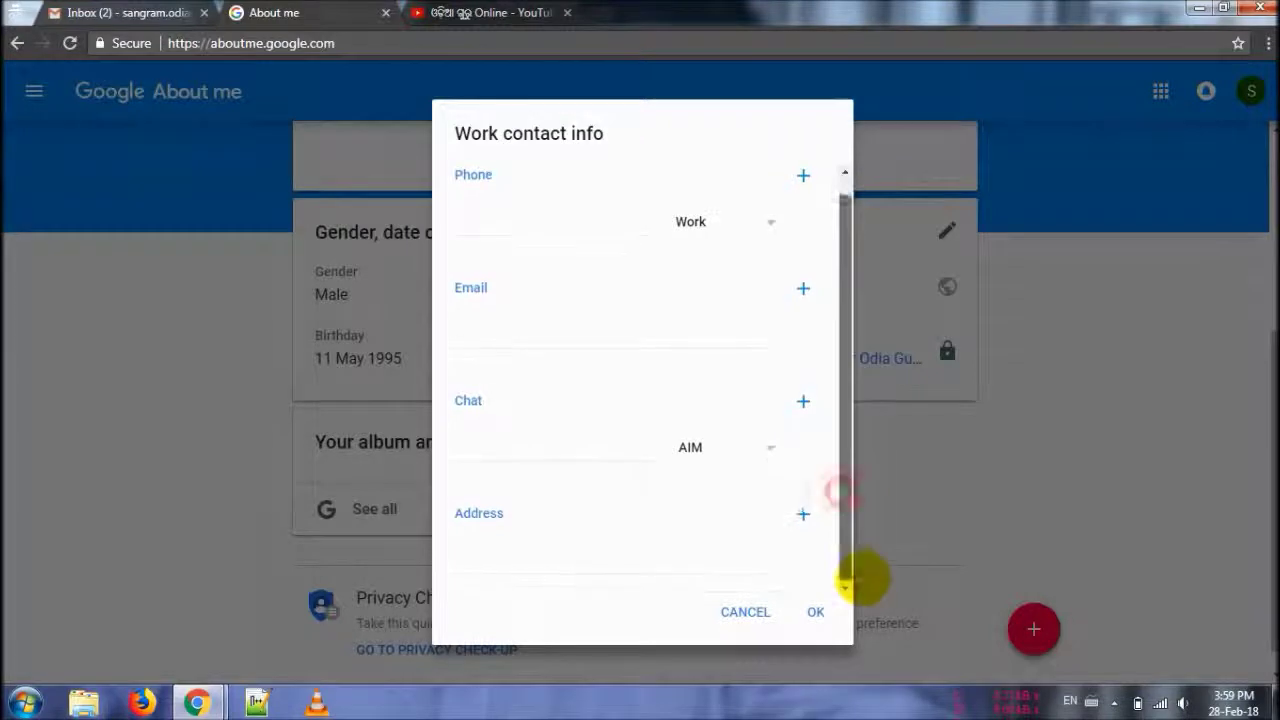
click(649, 566)
click(803, 513)
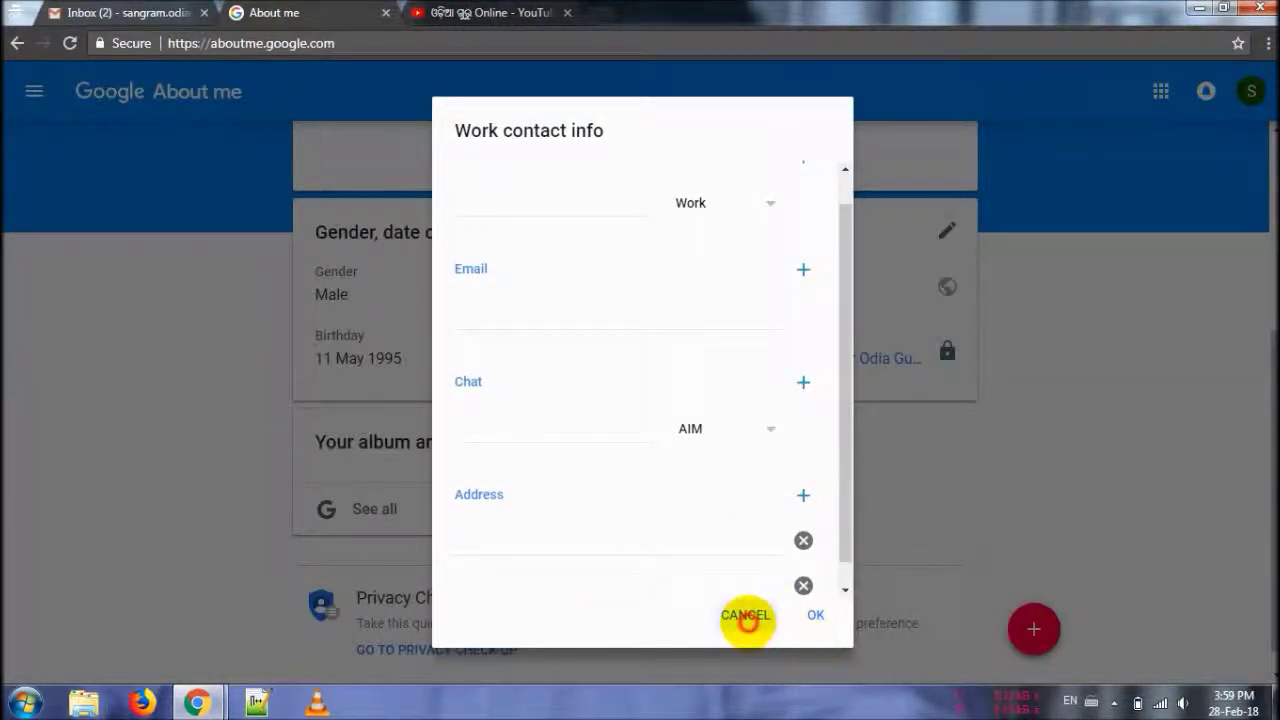
click(745, 614)
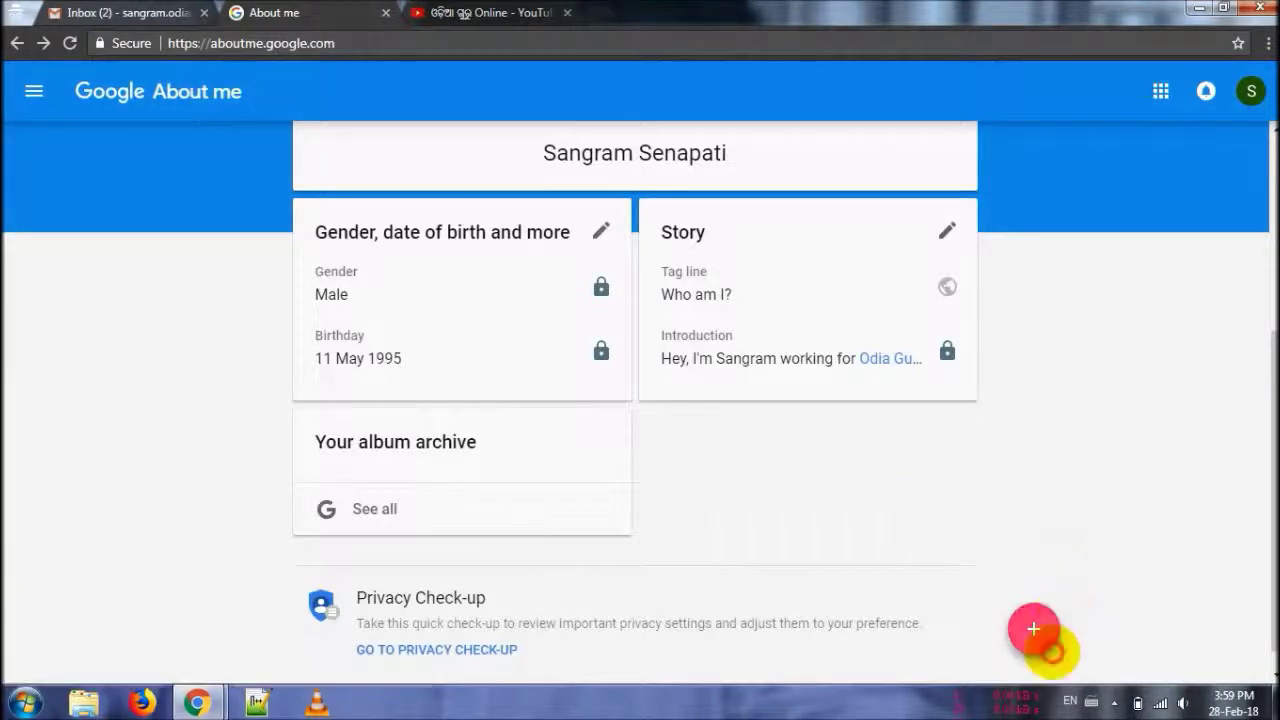
click(1034, 629)
click(628, 288)
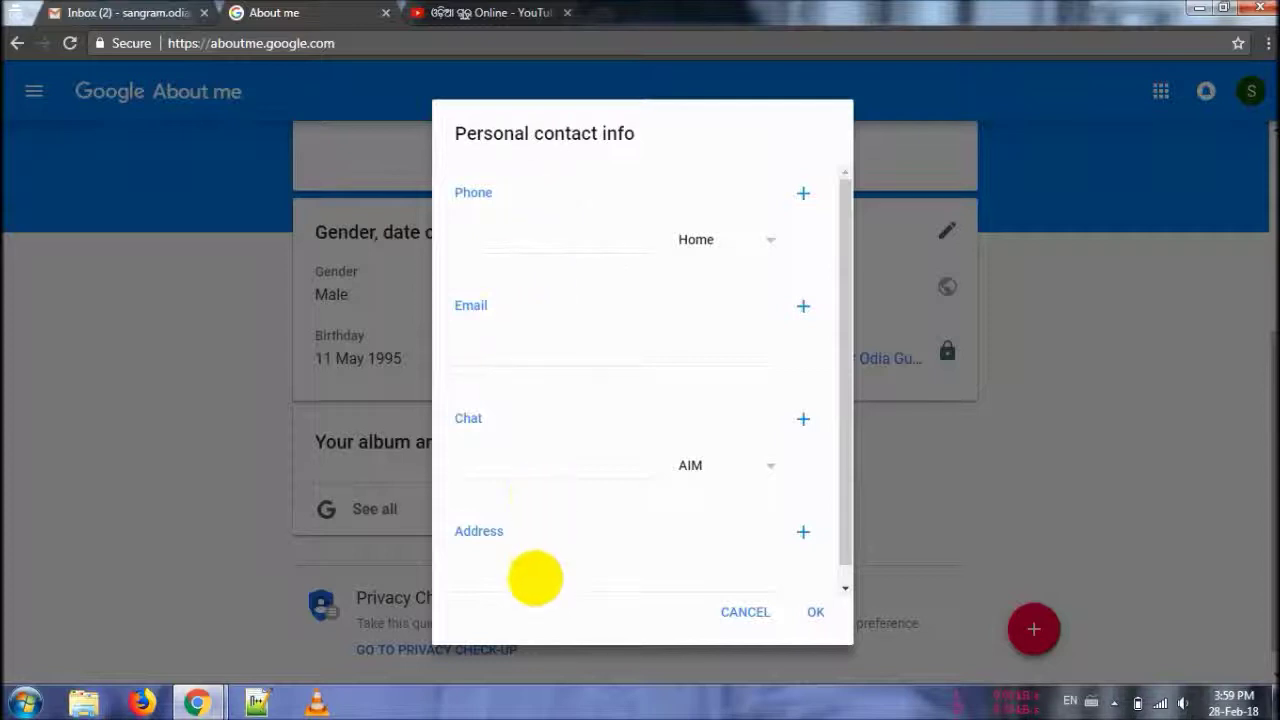
click(758, 611)
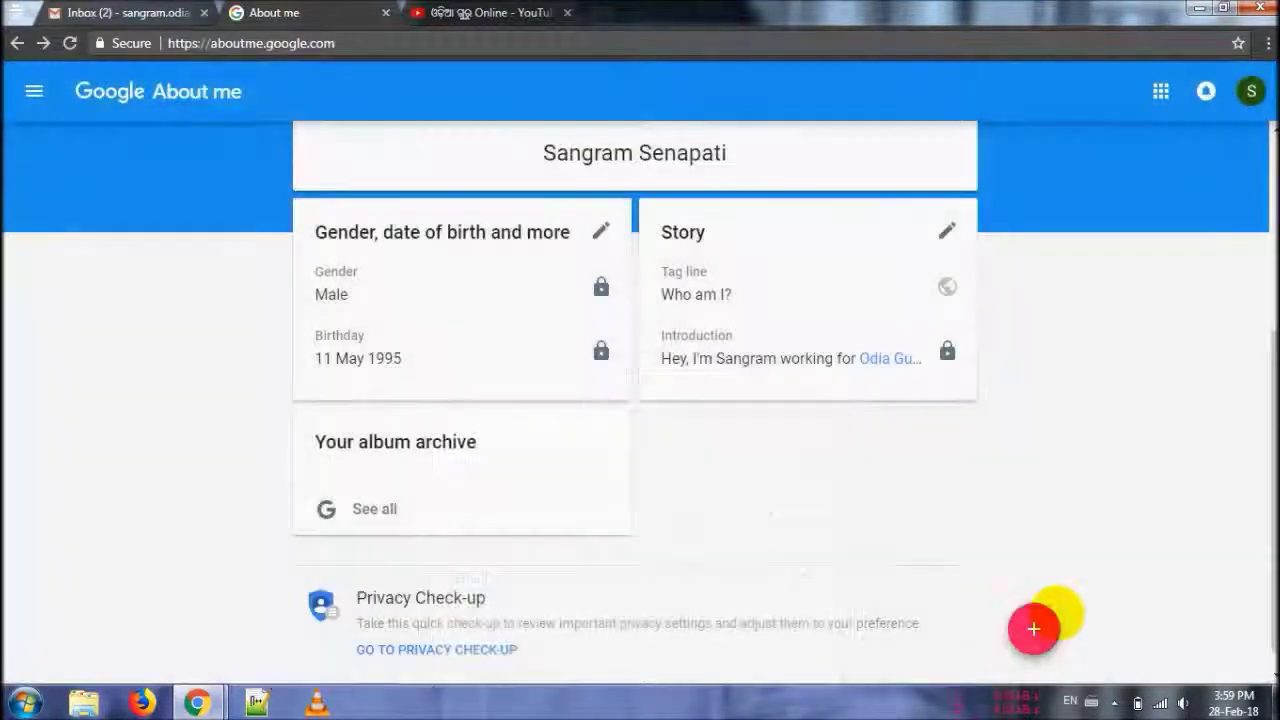
click(1050, 615)
click(537, 341)
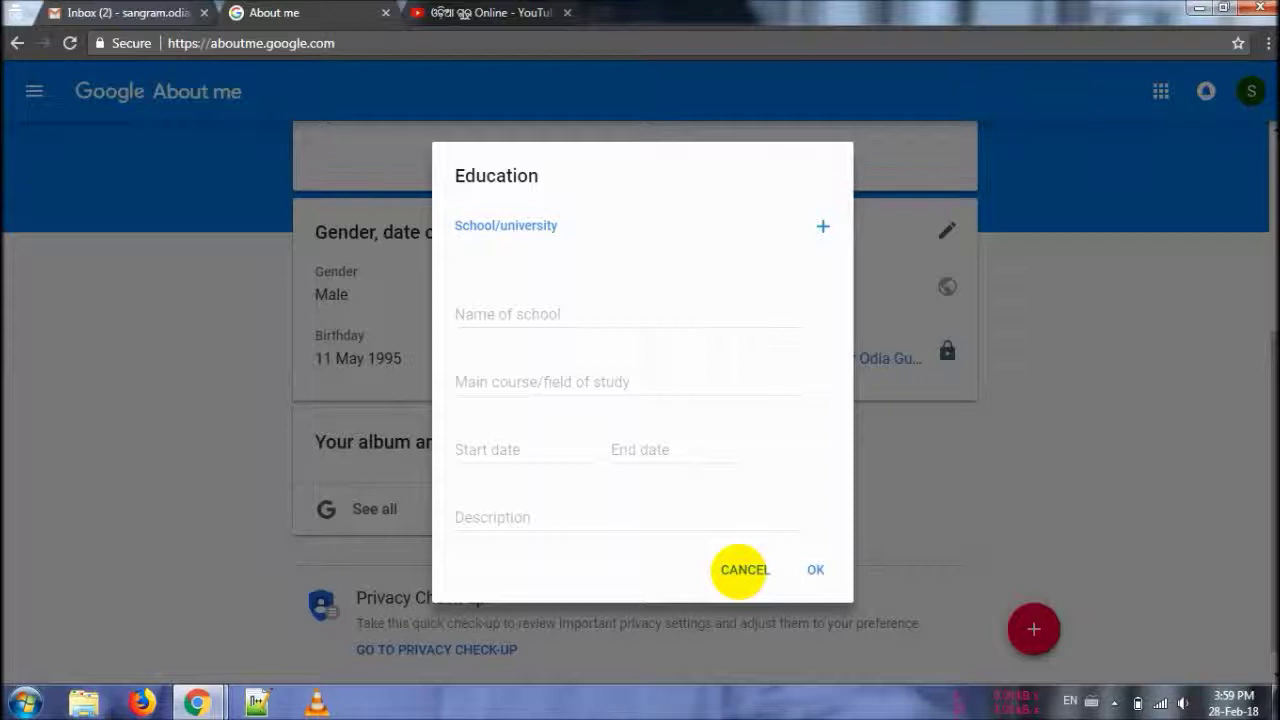
click(740, 570)
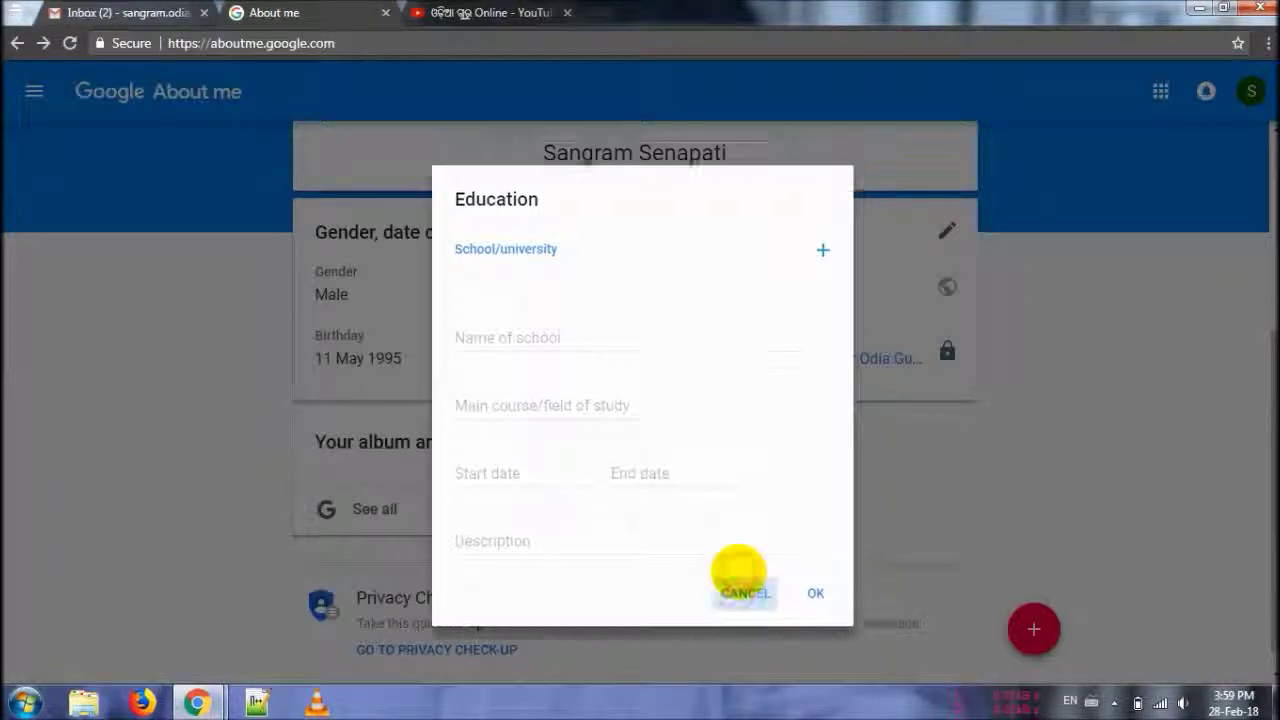
click(1033, 628)
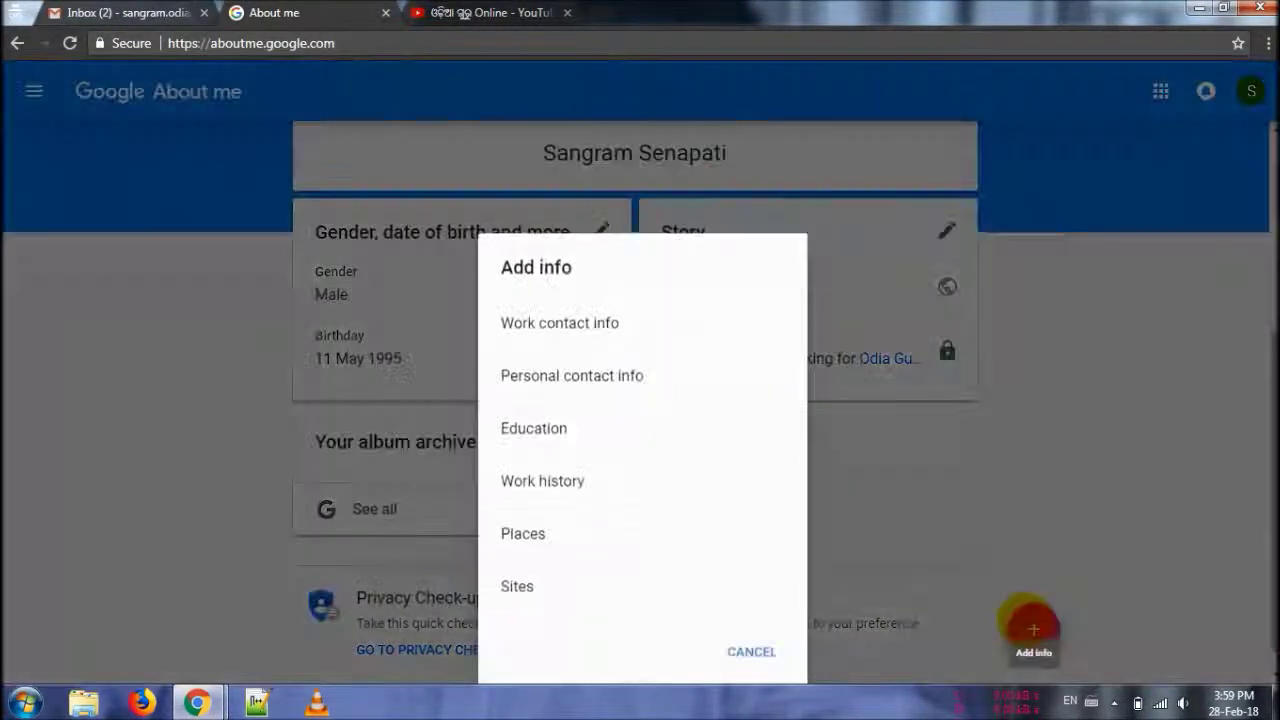
- Open the Work history form, try adding a company, then cancel it
click(578, 394)
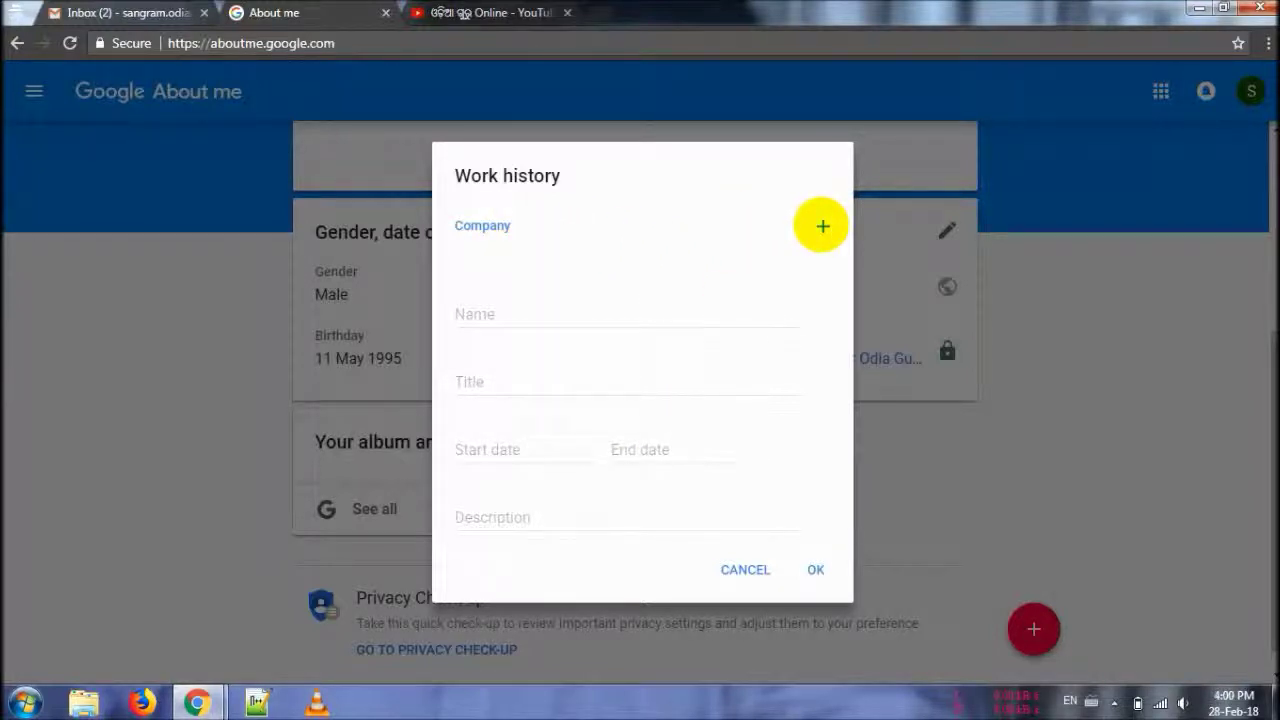
click(823, 226)
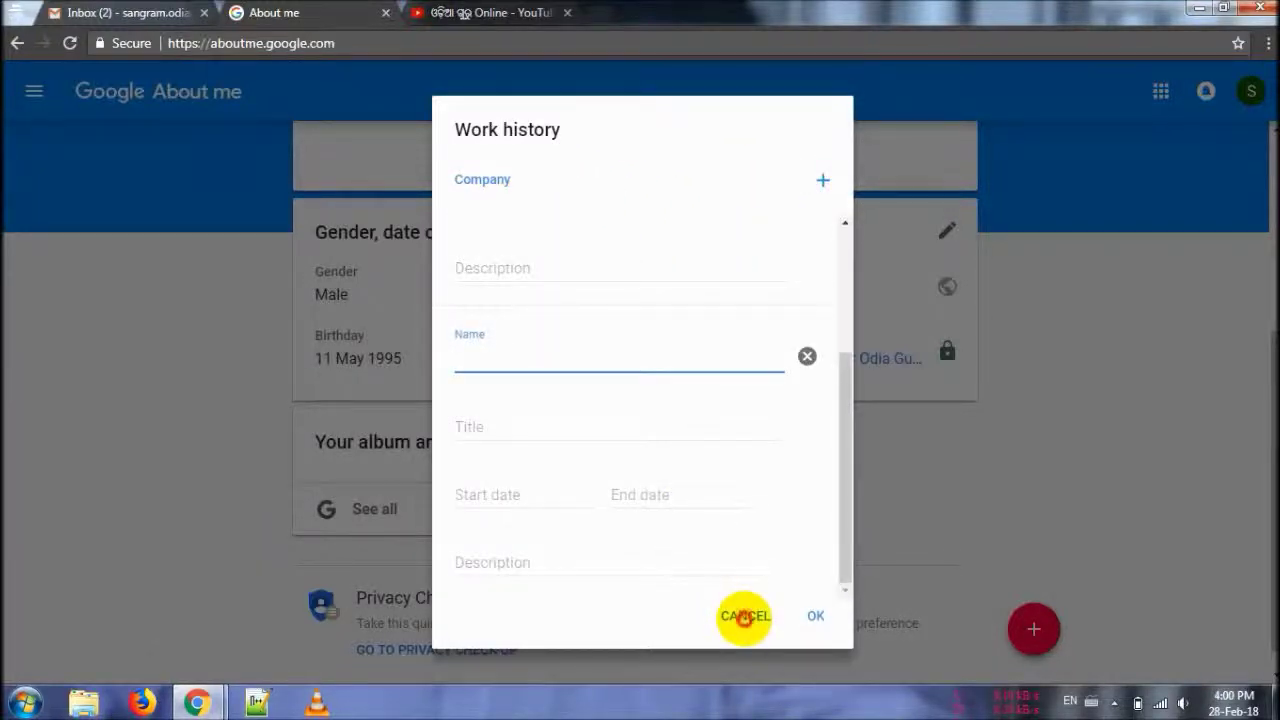
click(744, 615)
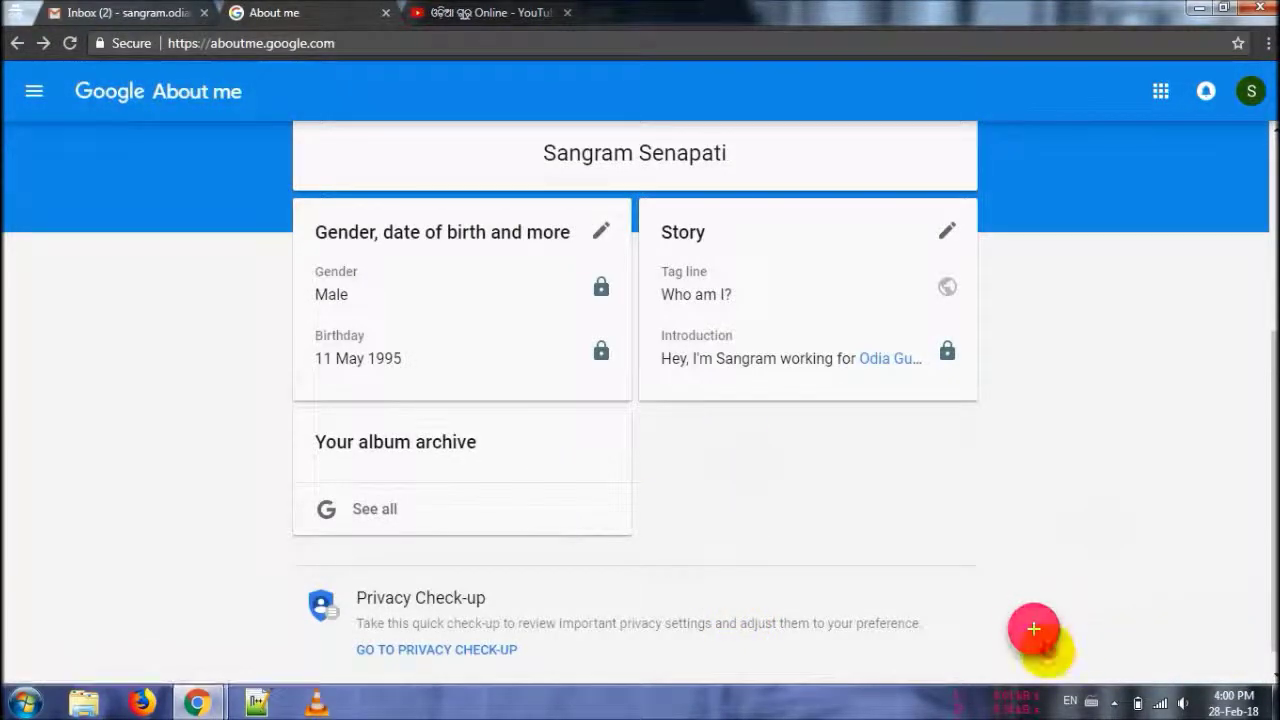
- Open the Places form, start entering a place lived, then cancel it
click(1034, 629)
click(609, 449)
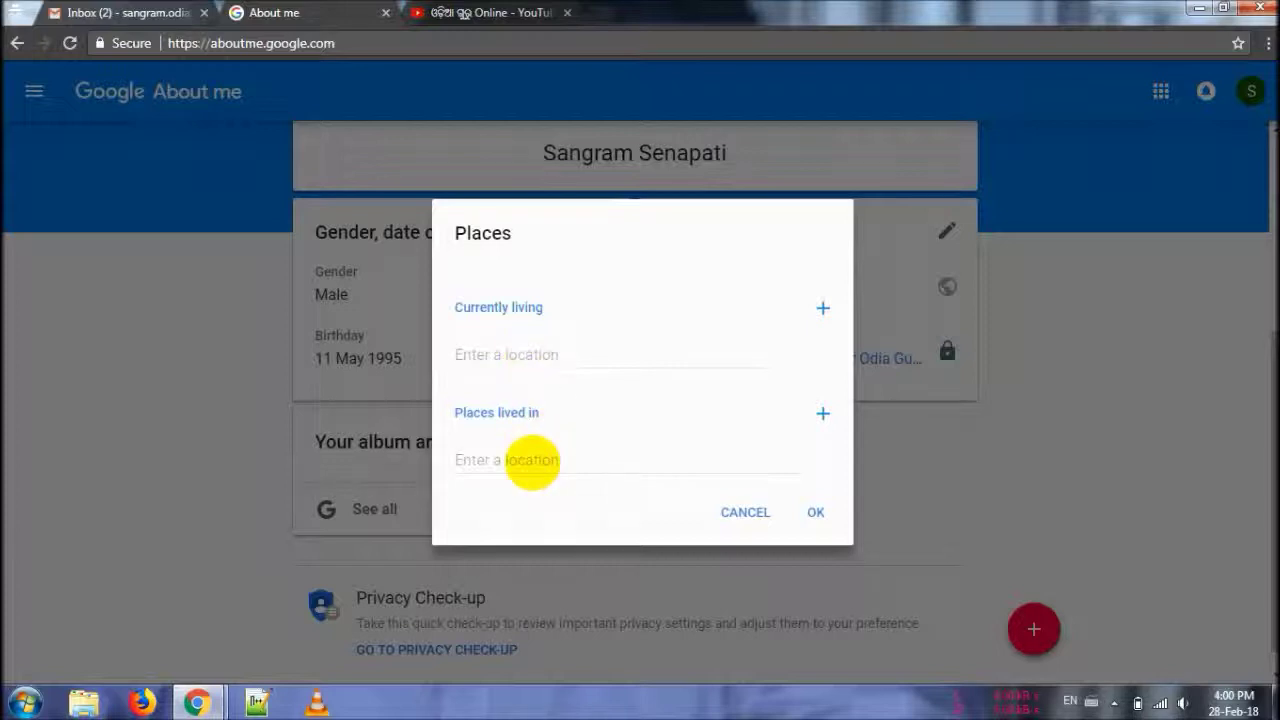
click(496, 460)
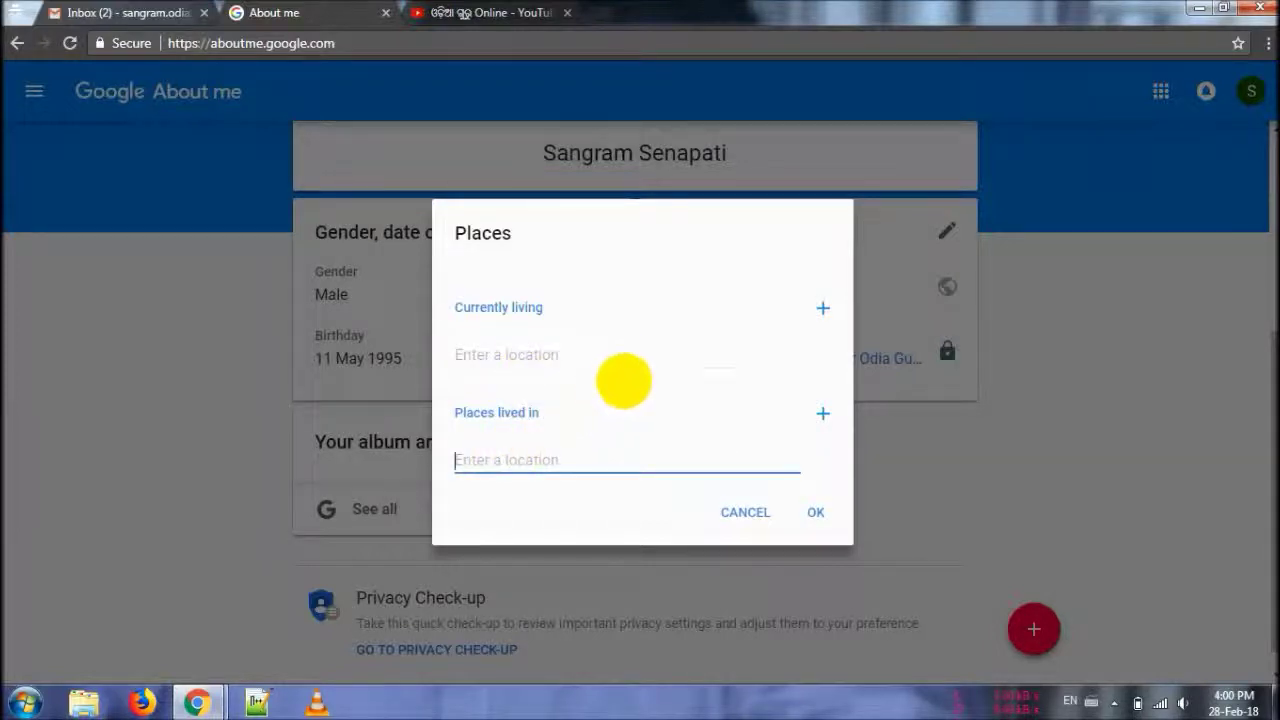
click(735, 512)
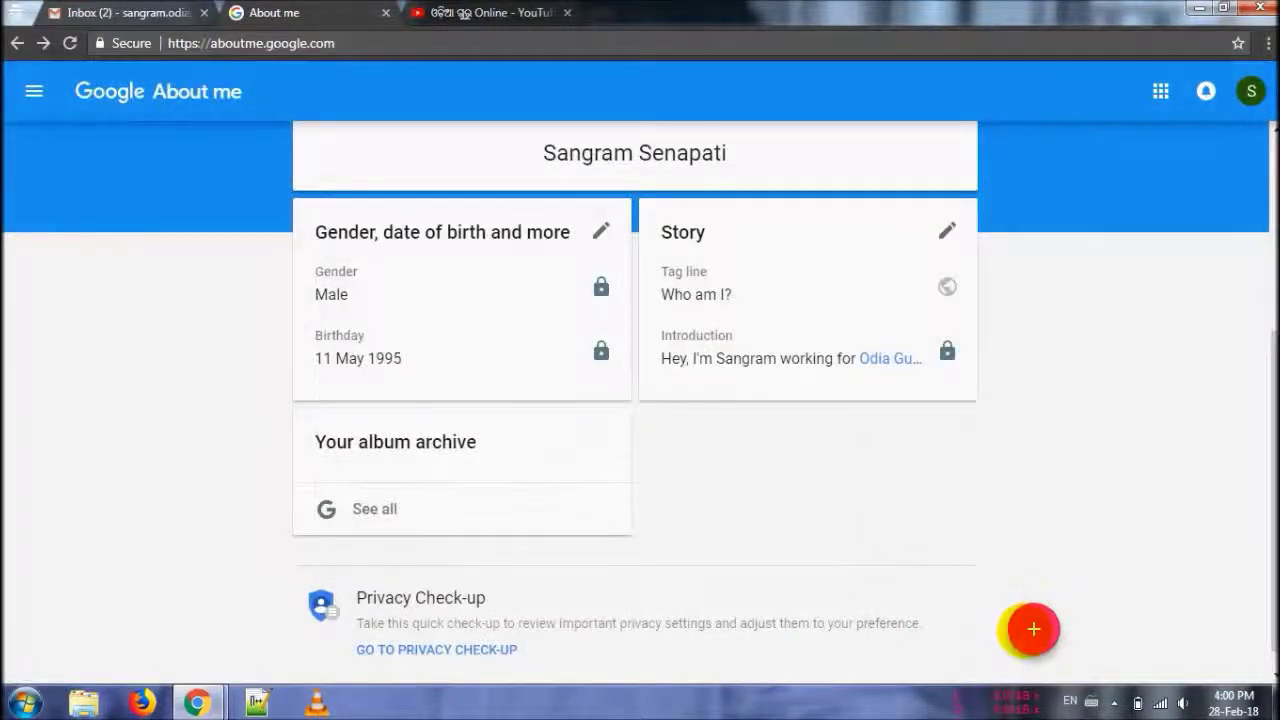
- Open the Sites form, add and remove a second link, then cancel it
click(1031, 629)
click(586, 505)
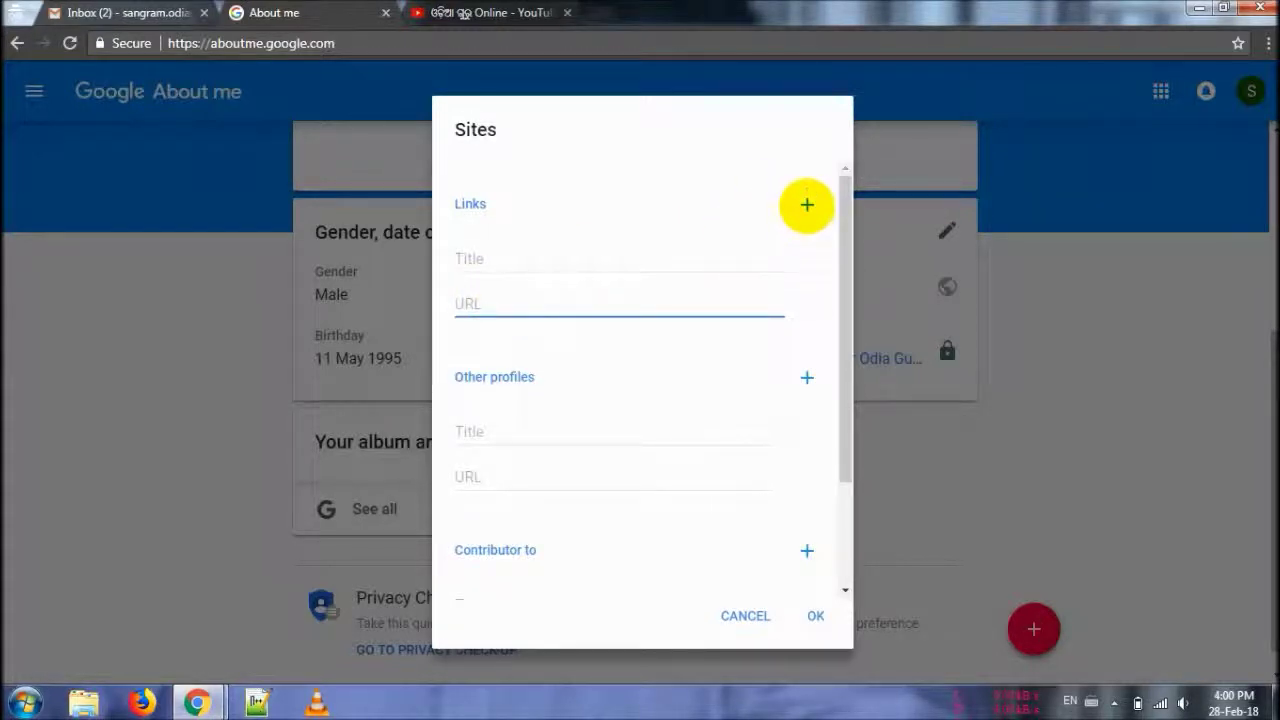
click(806, 204)
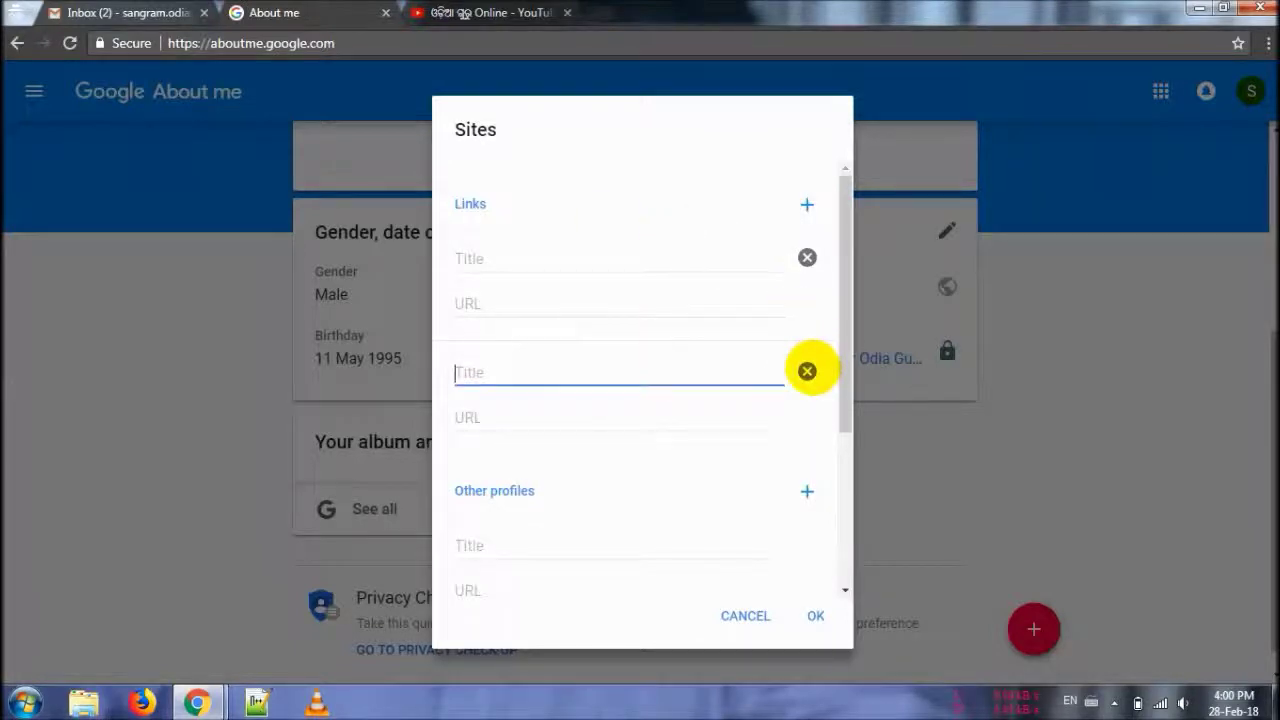
click(807, 371)
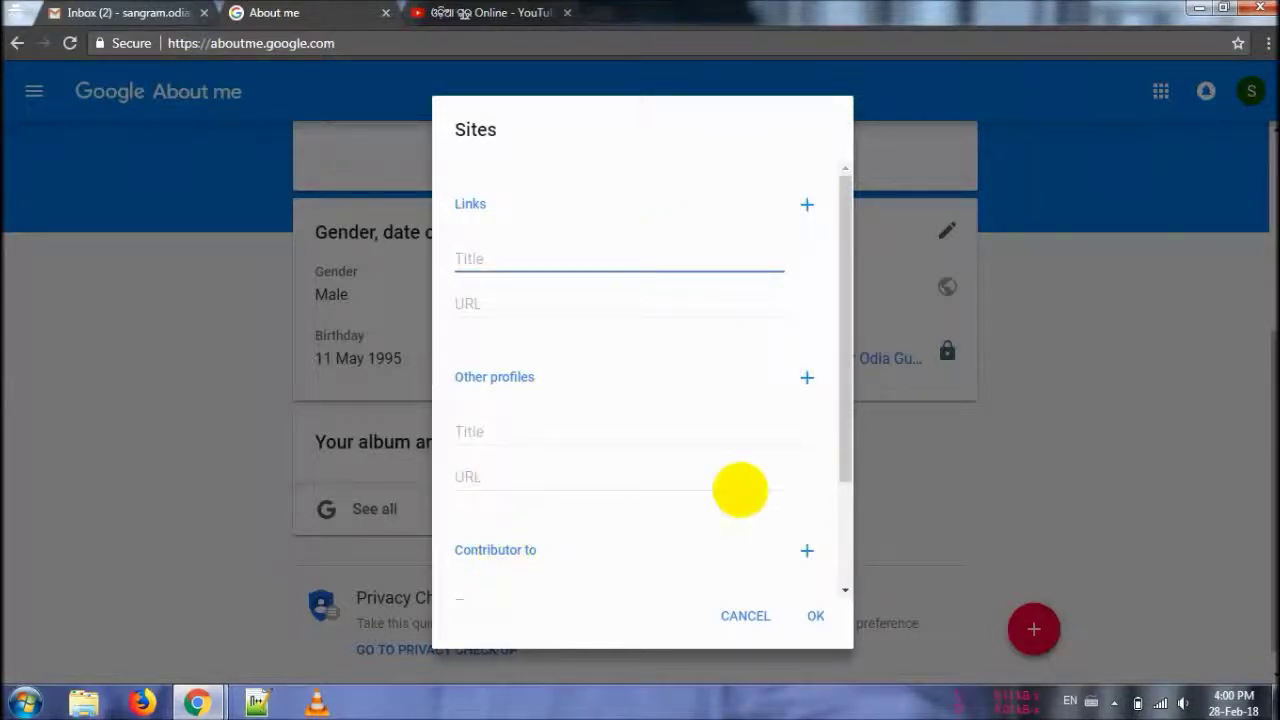
scroll(837, 430, down, 3)
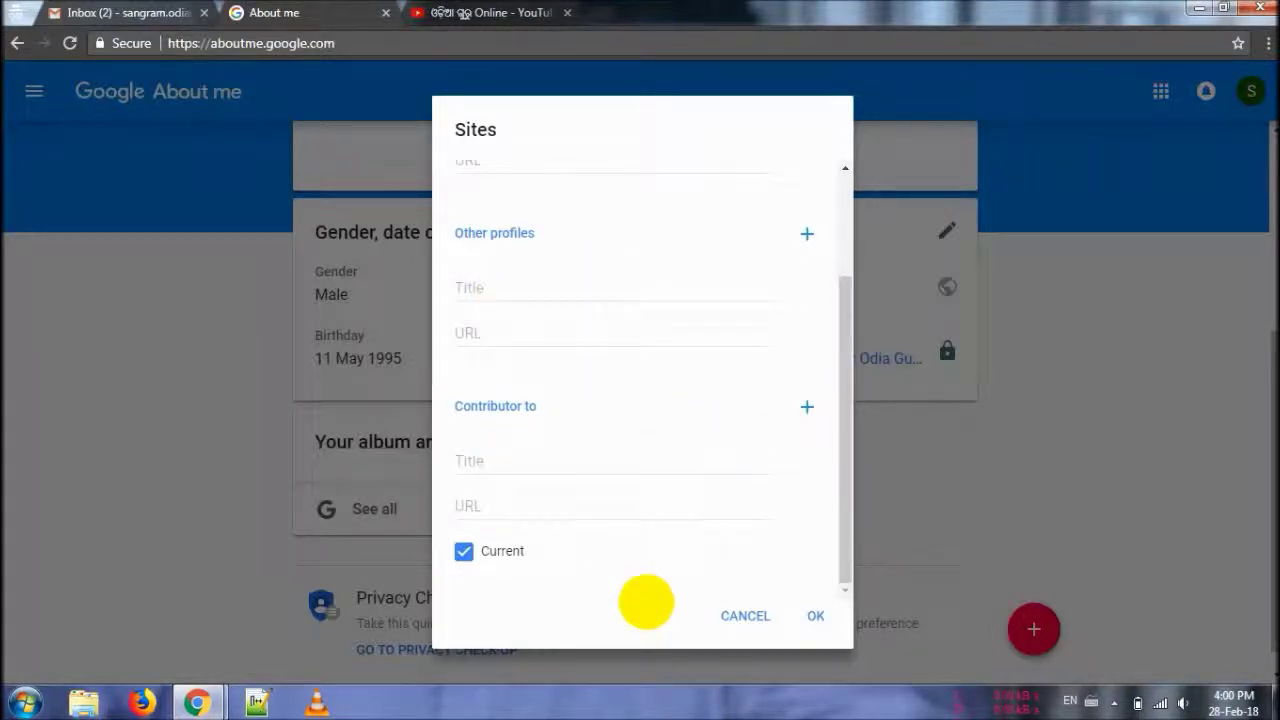
click(733, 615)
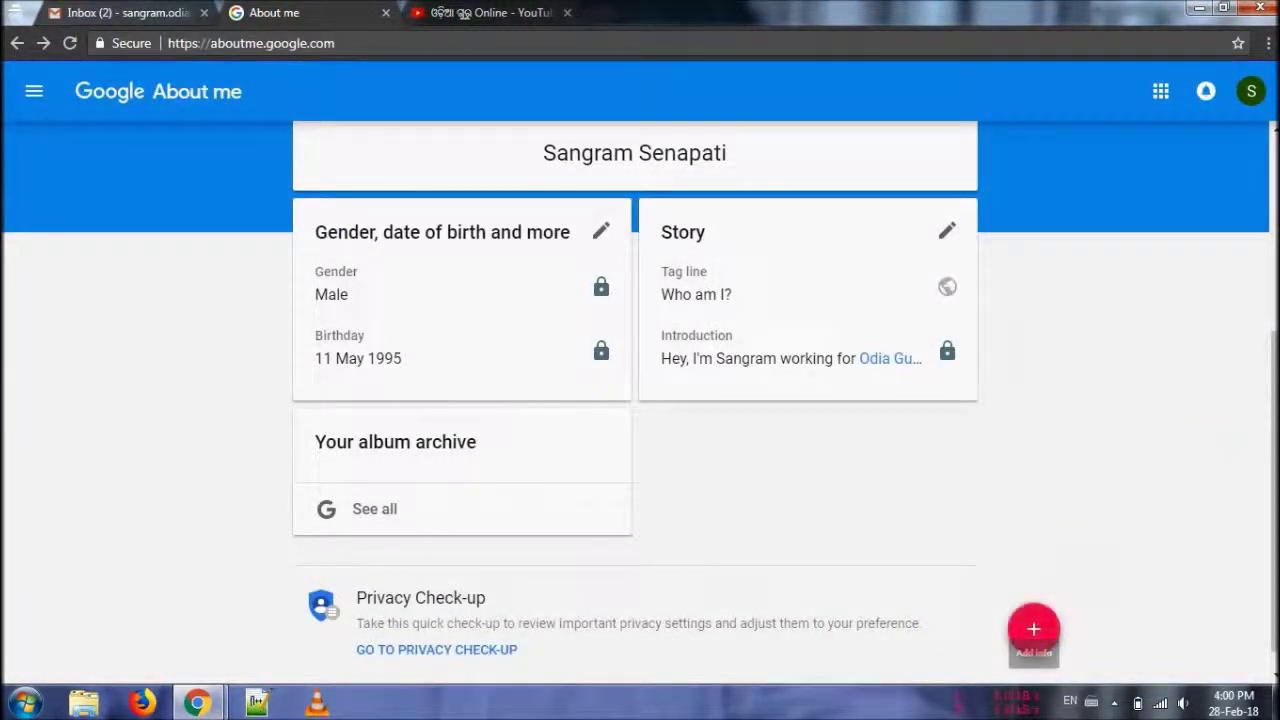
- Add Work contact info with a work e-mail and the home-town address, and save it
scroll(1222, 440, up, 3)
scroll(640, 400, down, 4)
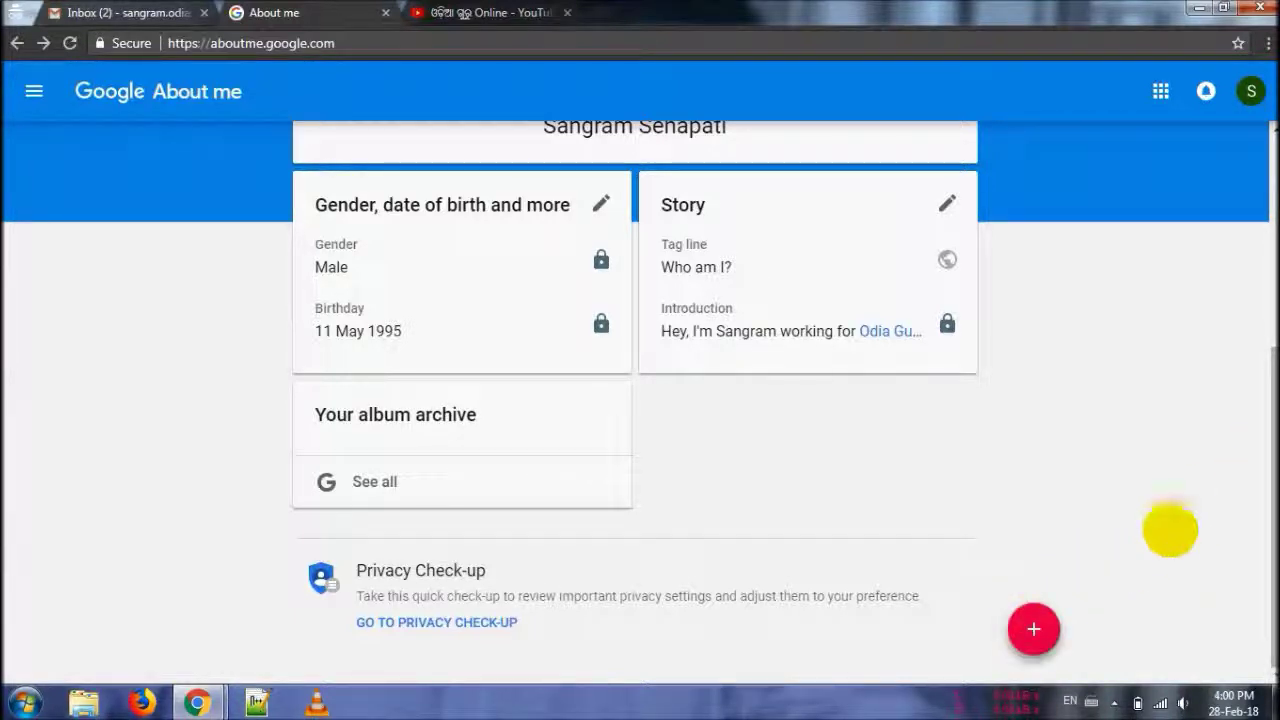
click(1033, 628)
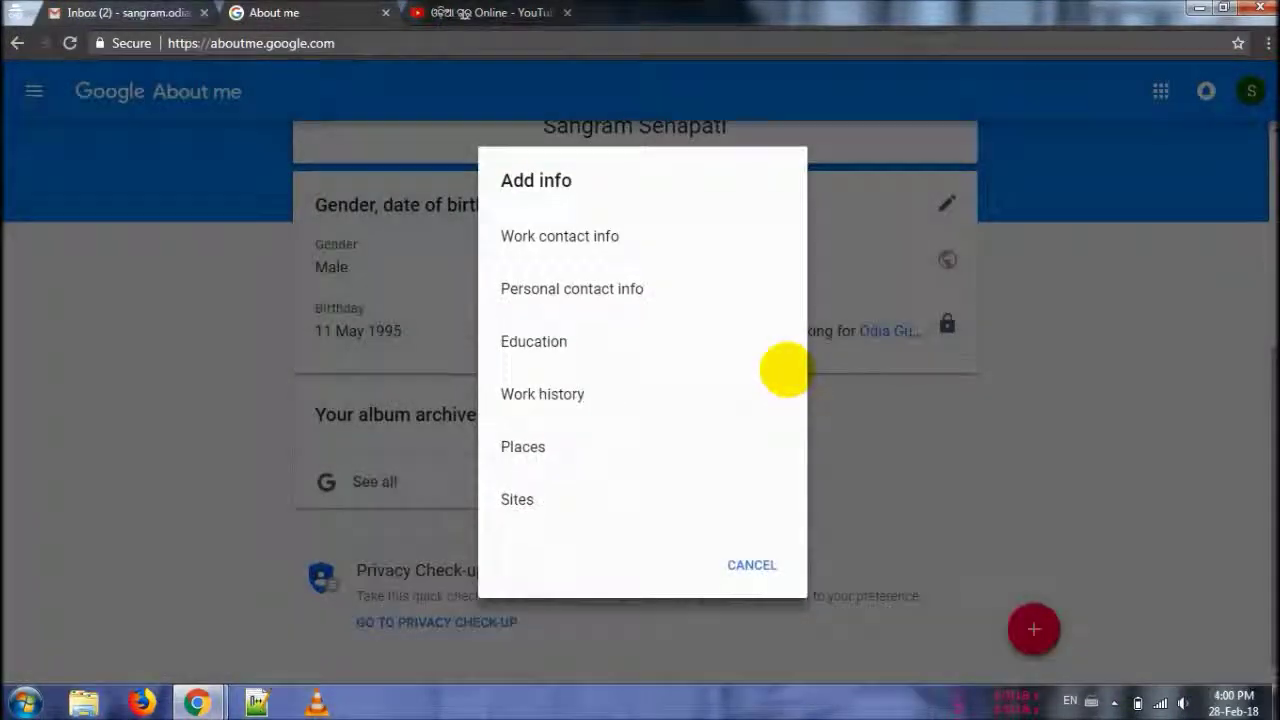
click(606, 240)
click(530, 238)
click(548, 356)
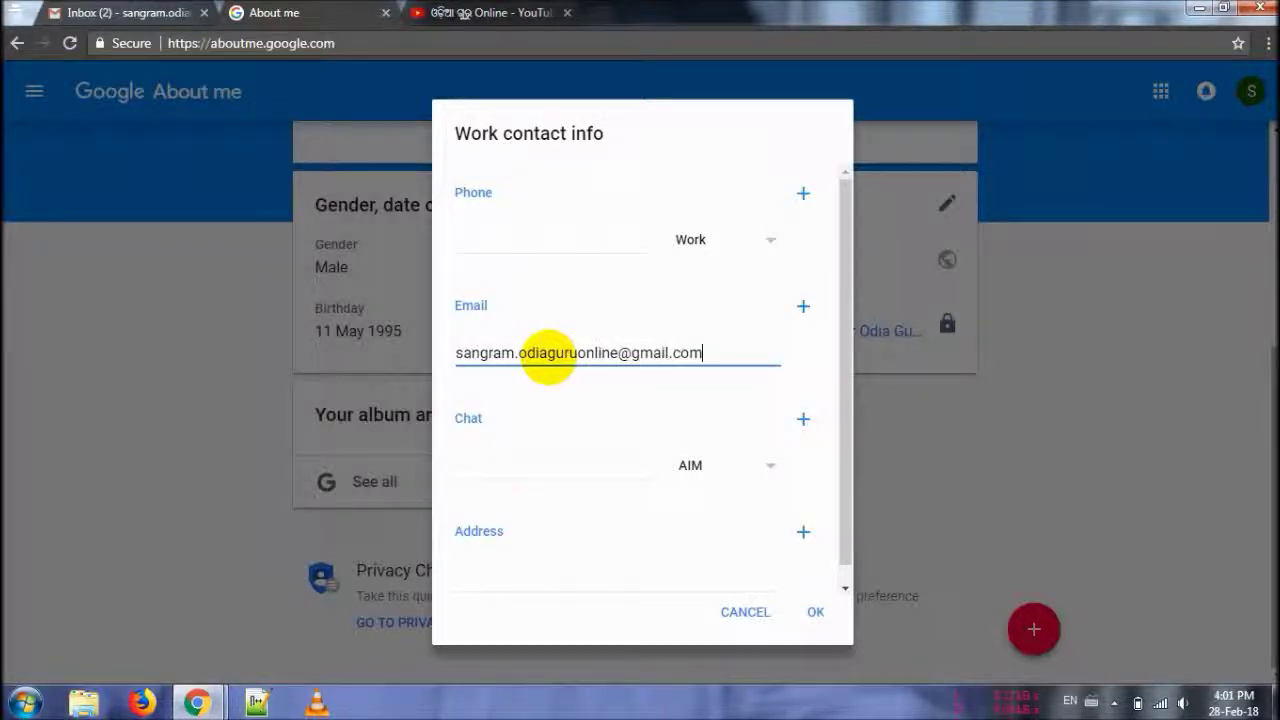
click(532, 581)
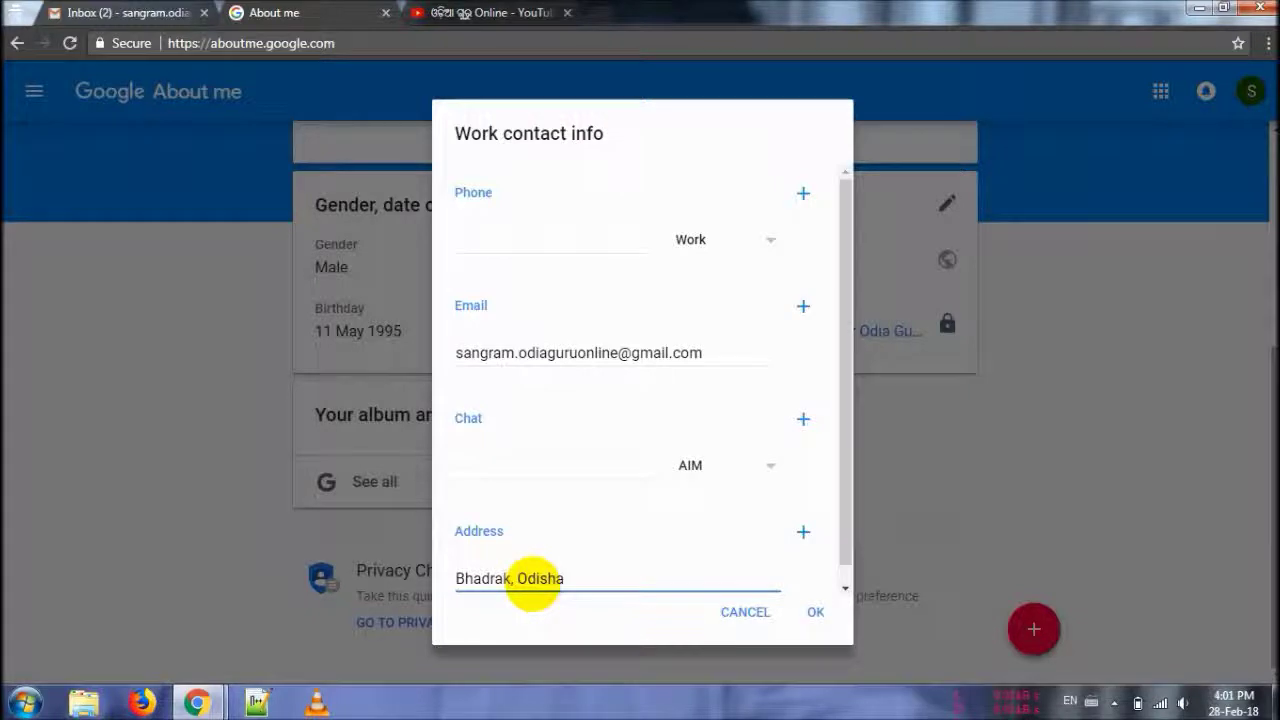
click(818, 612)
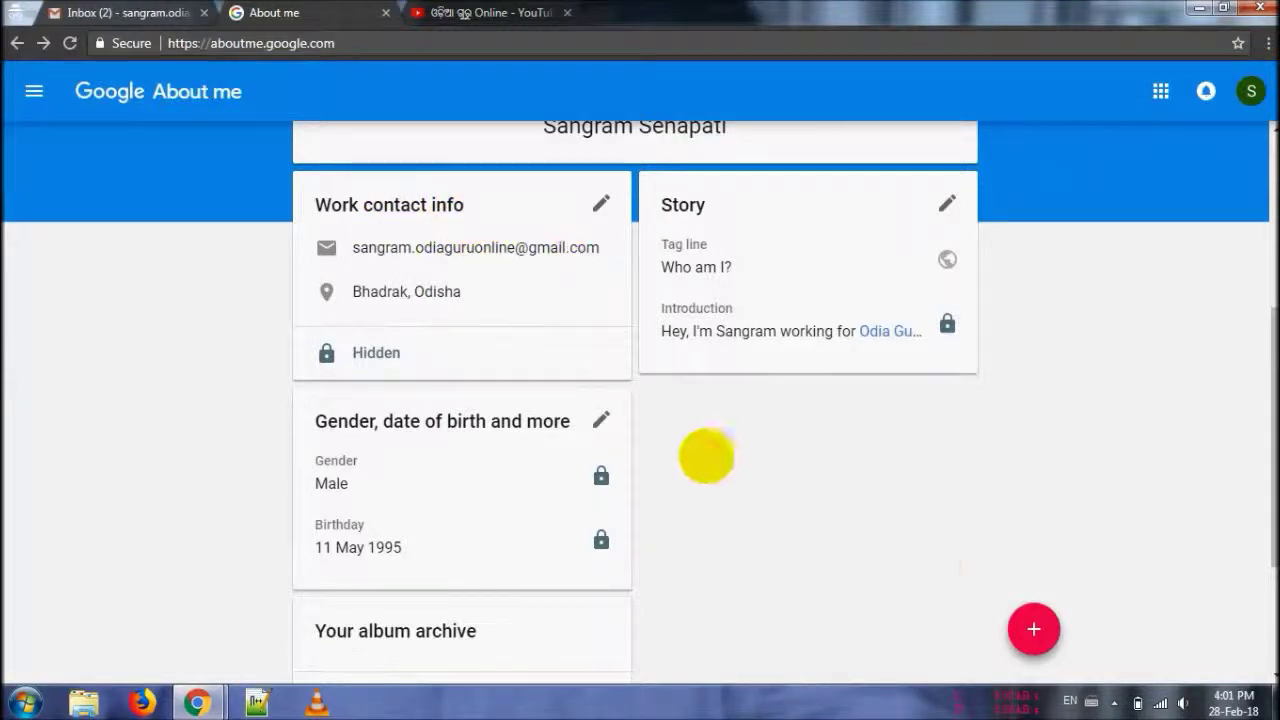
- Add Personal contact info with the personal e-mail and the home-town address, and save it
click(1026, 617)
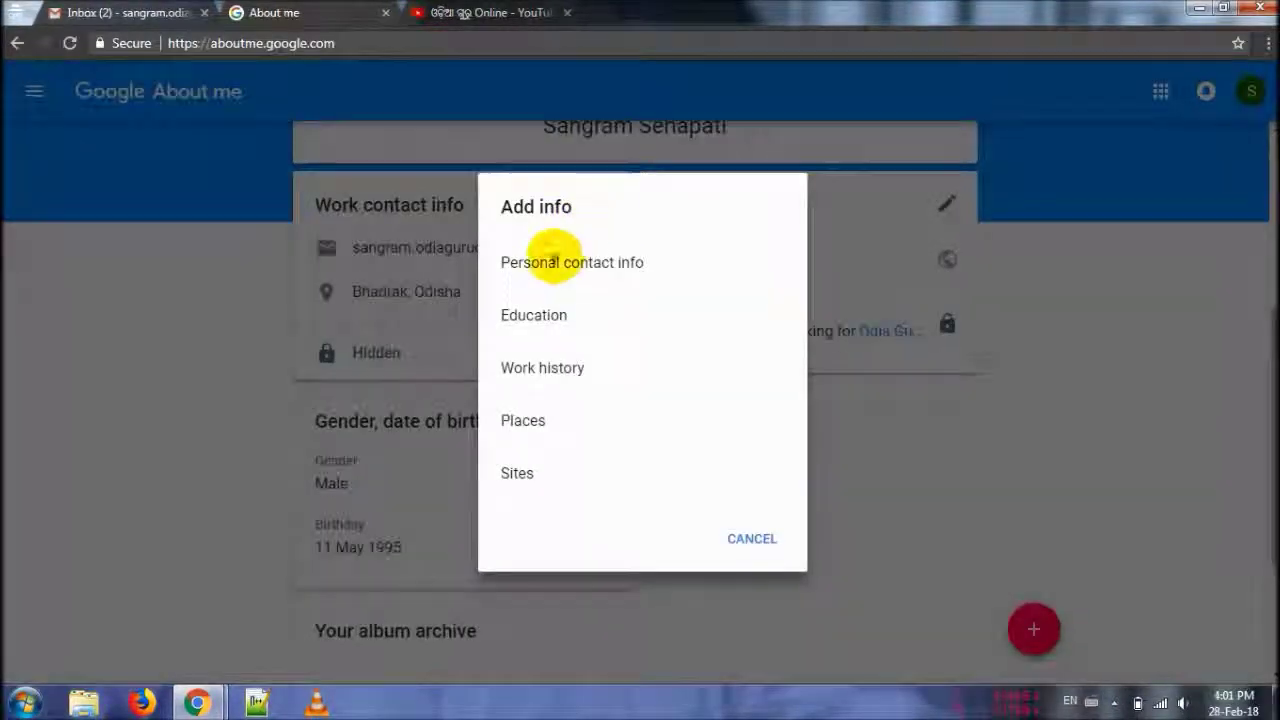
click(555, 260)
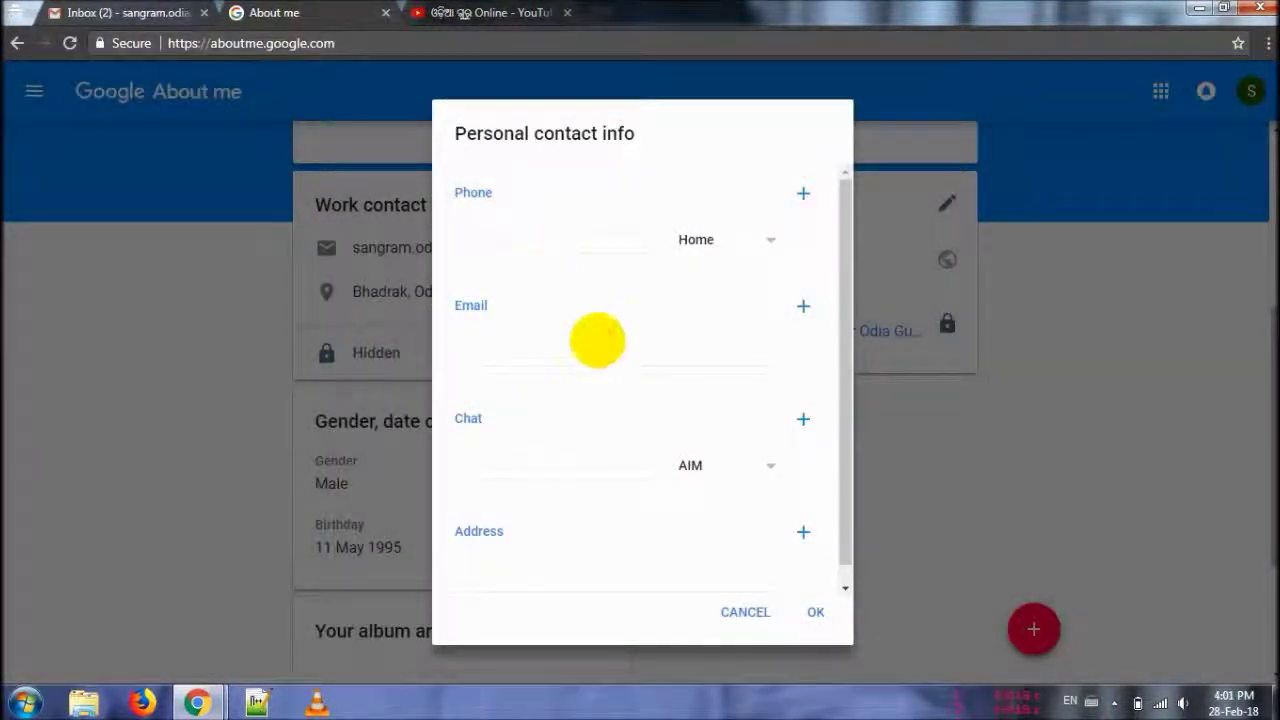
click(552, 356)
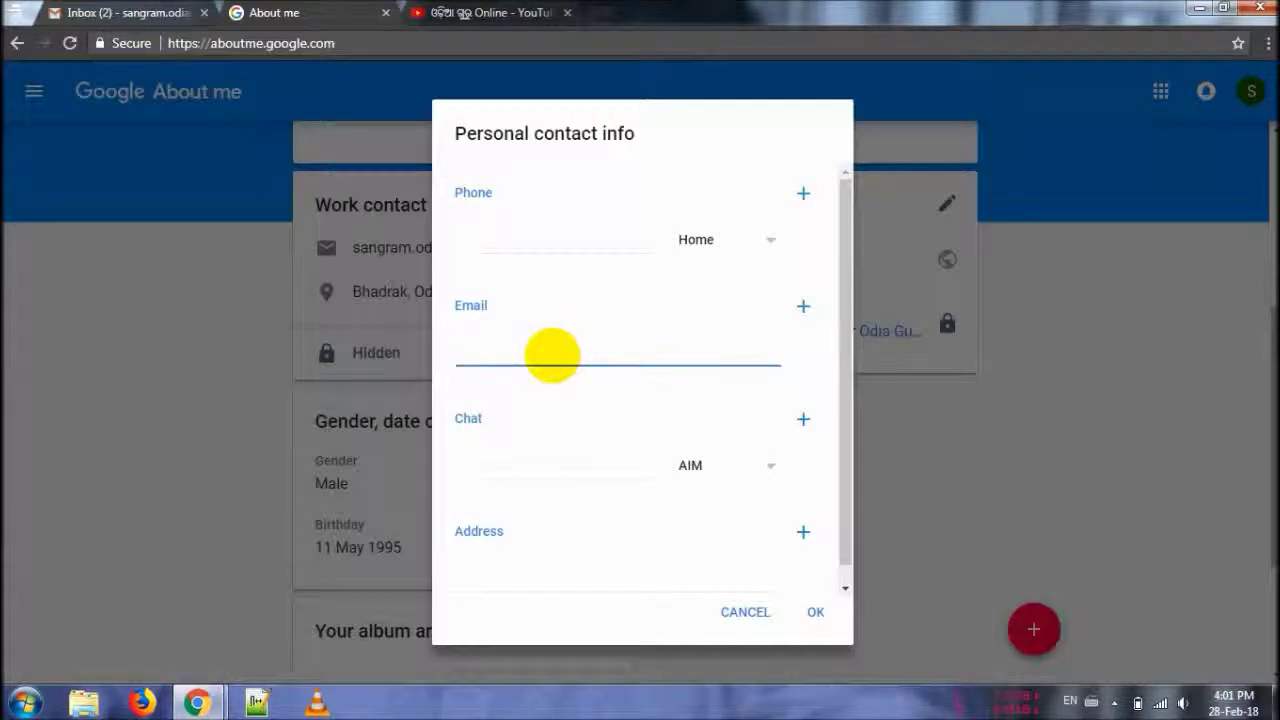
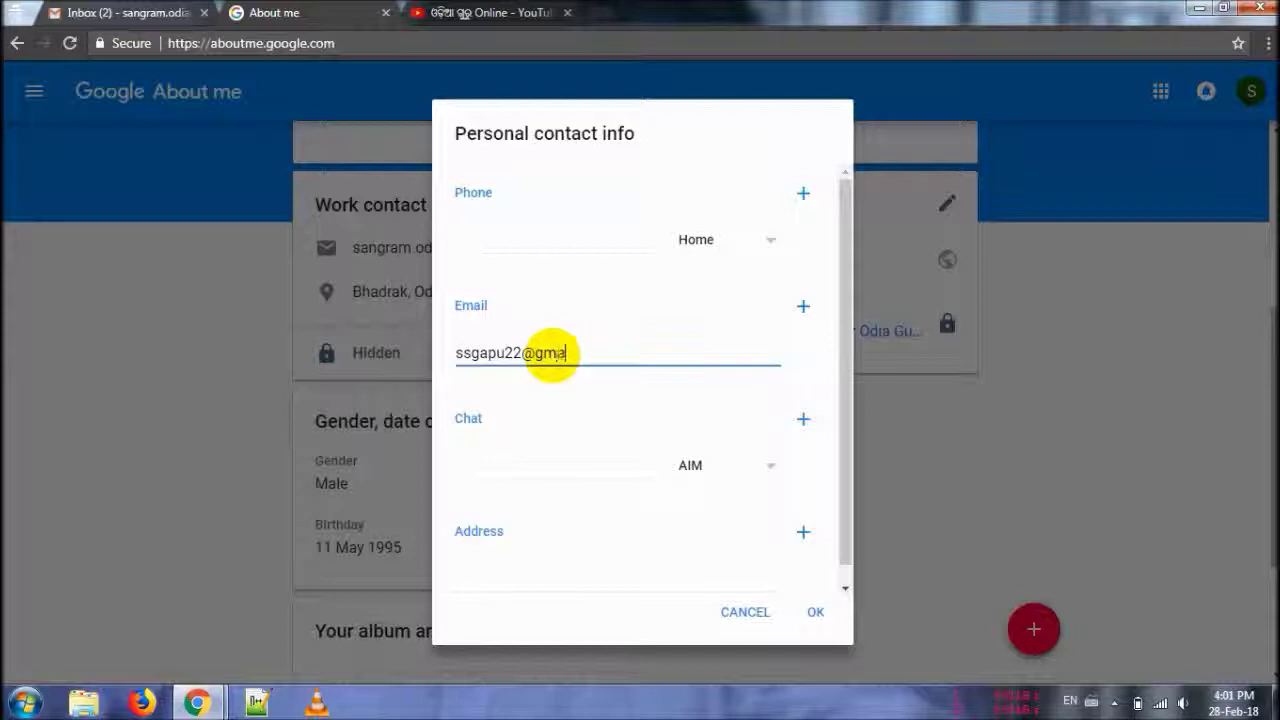
click(529, 571)
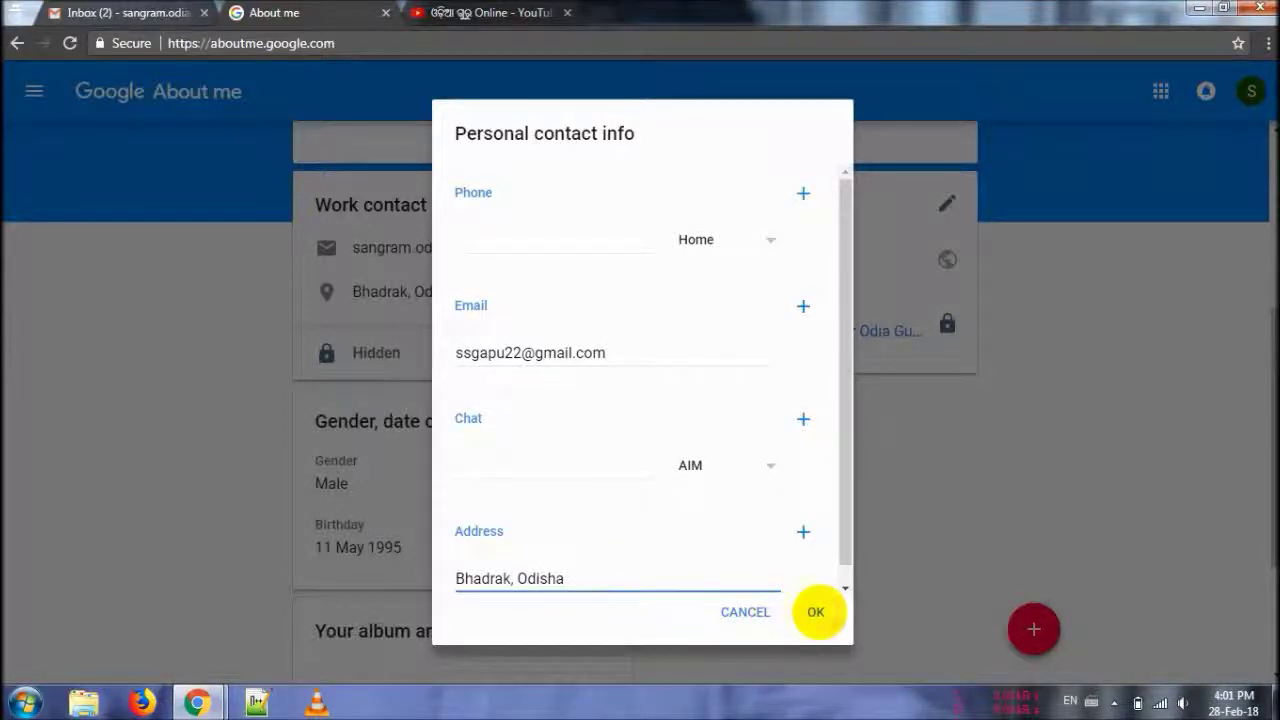
click(815, 611)
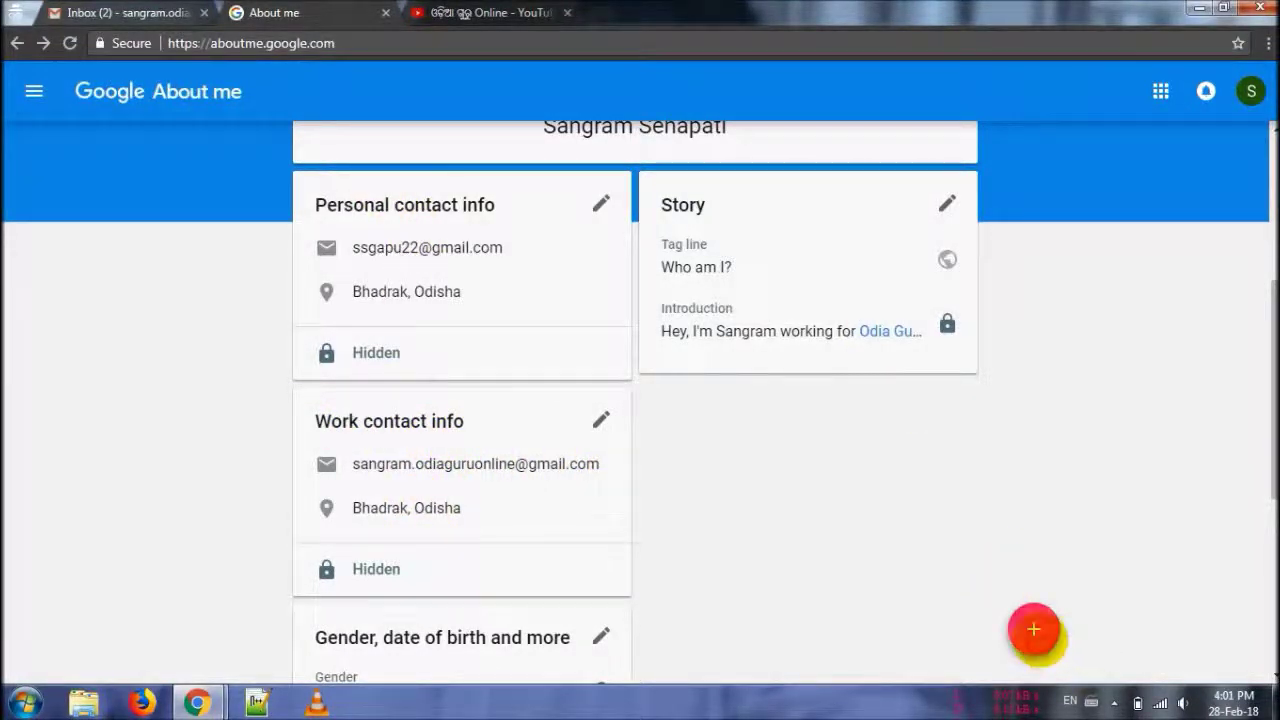
click(1034, 629)
- Save an Education entry: school Nilok High School, course Matric, dates left blank
click(538, 286)
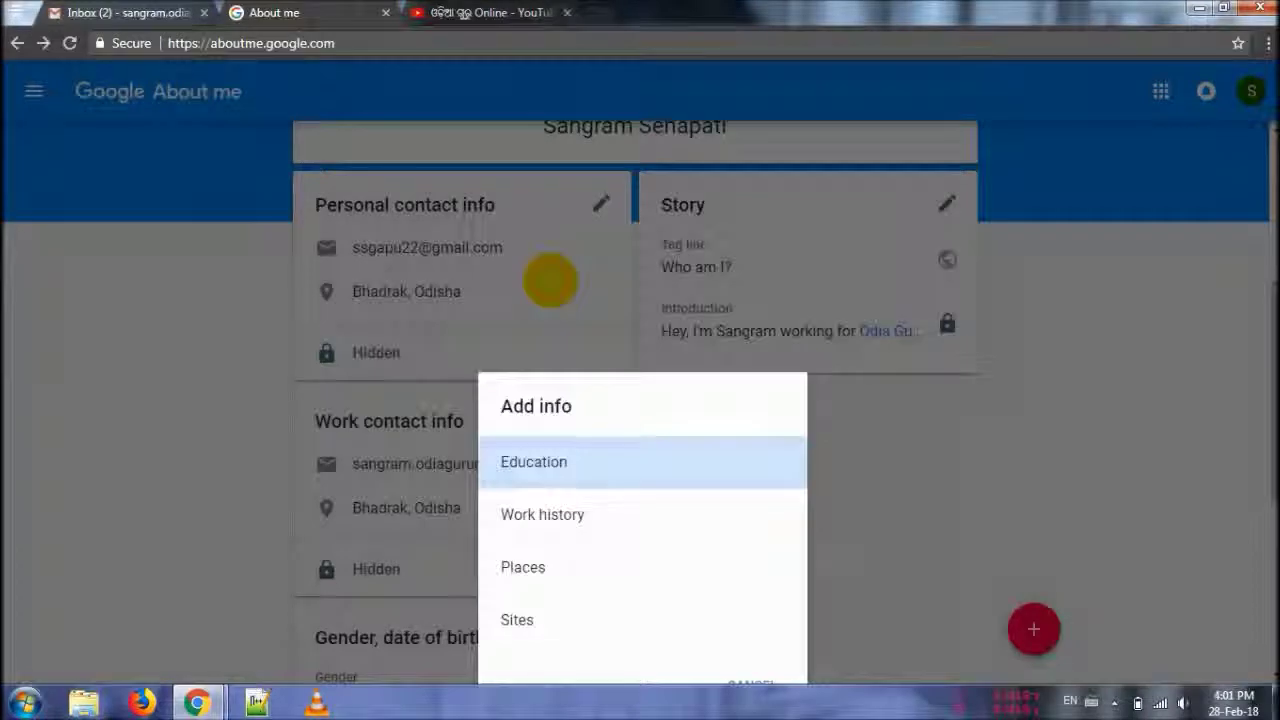
click(545, 316)
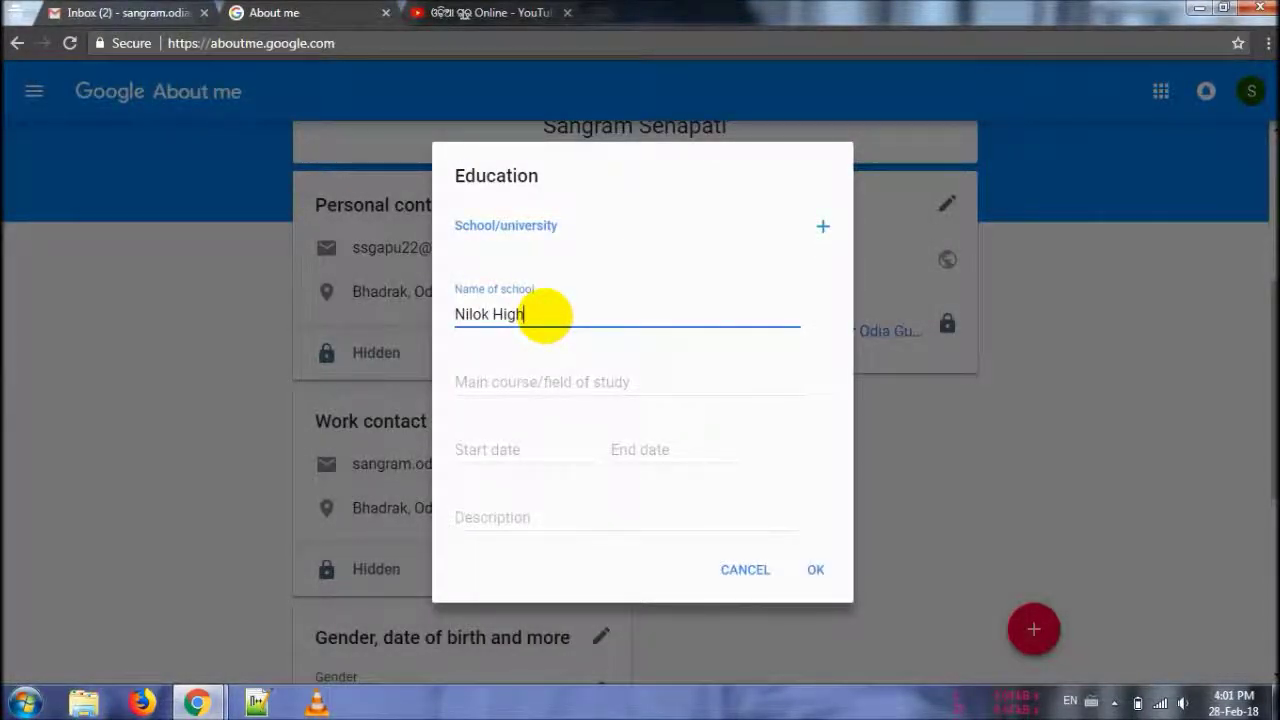
key(Tab)
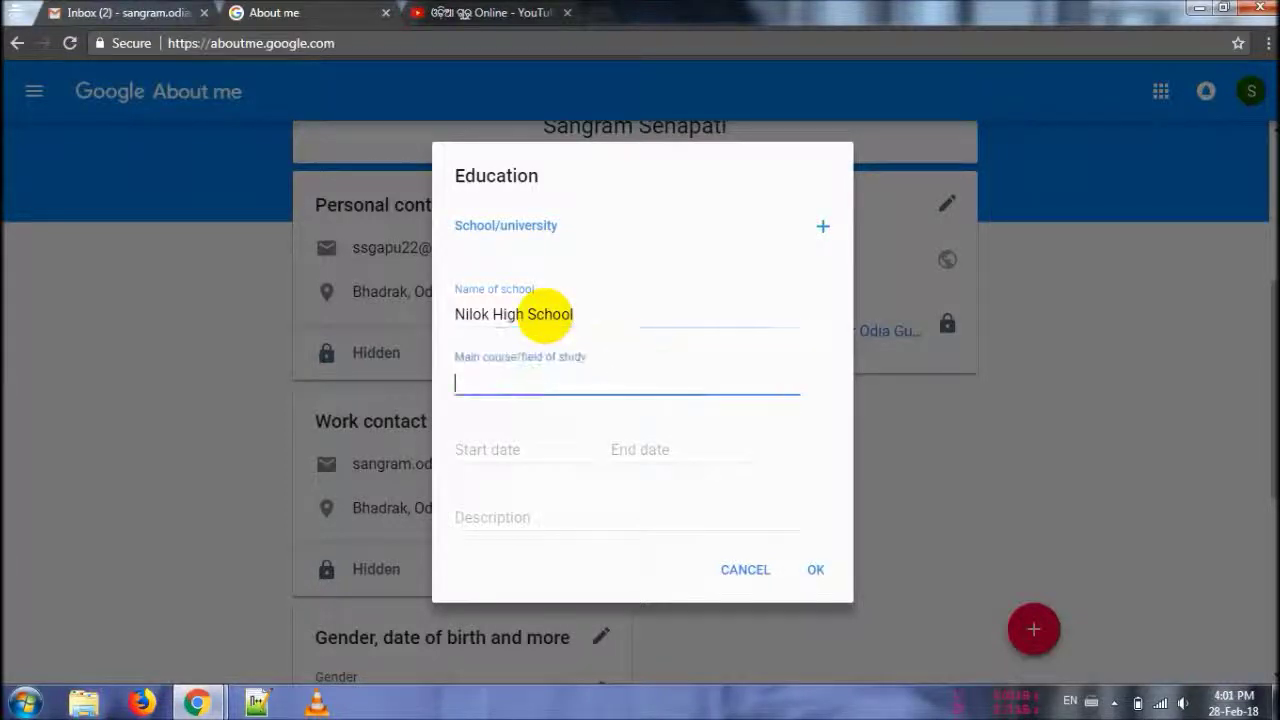
text(Matric)
key(Tab)
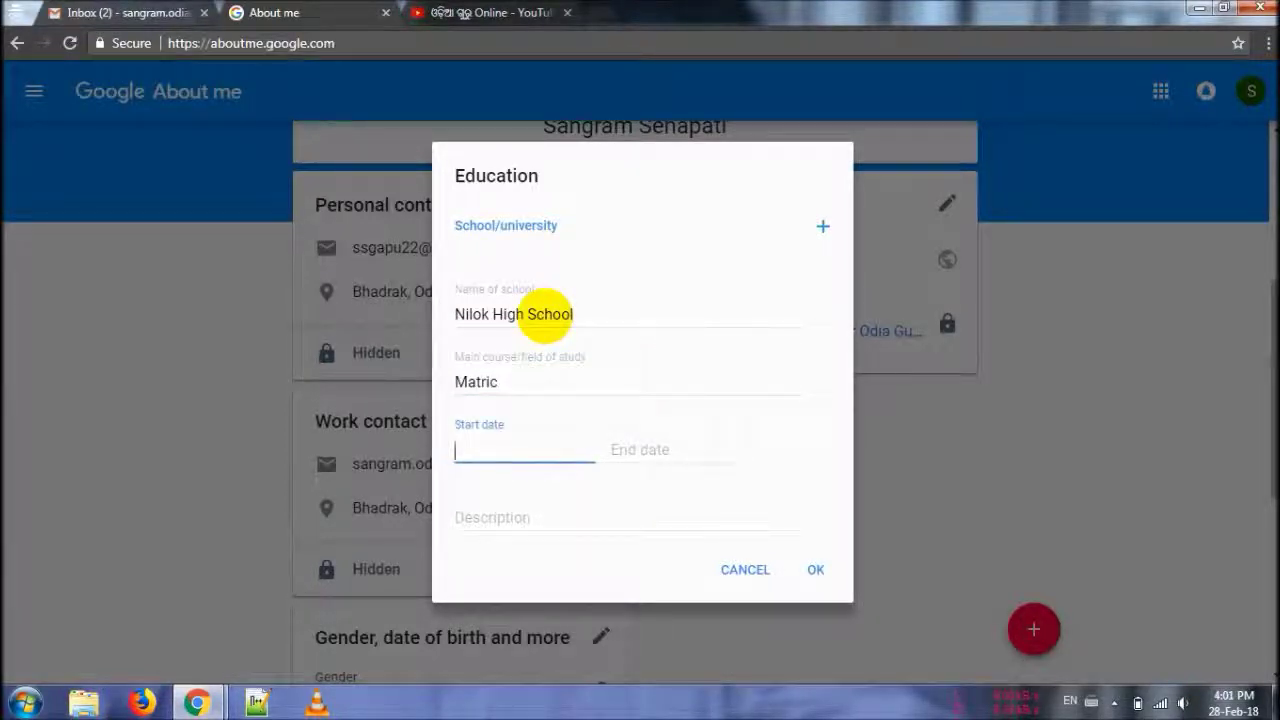
key(Tab)
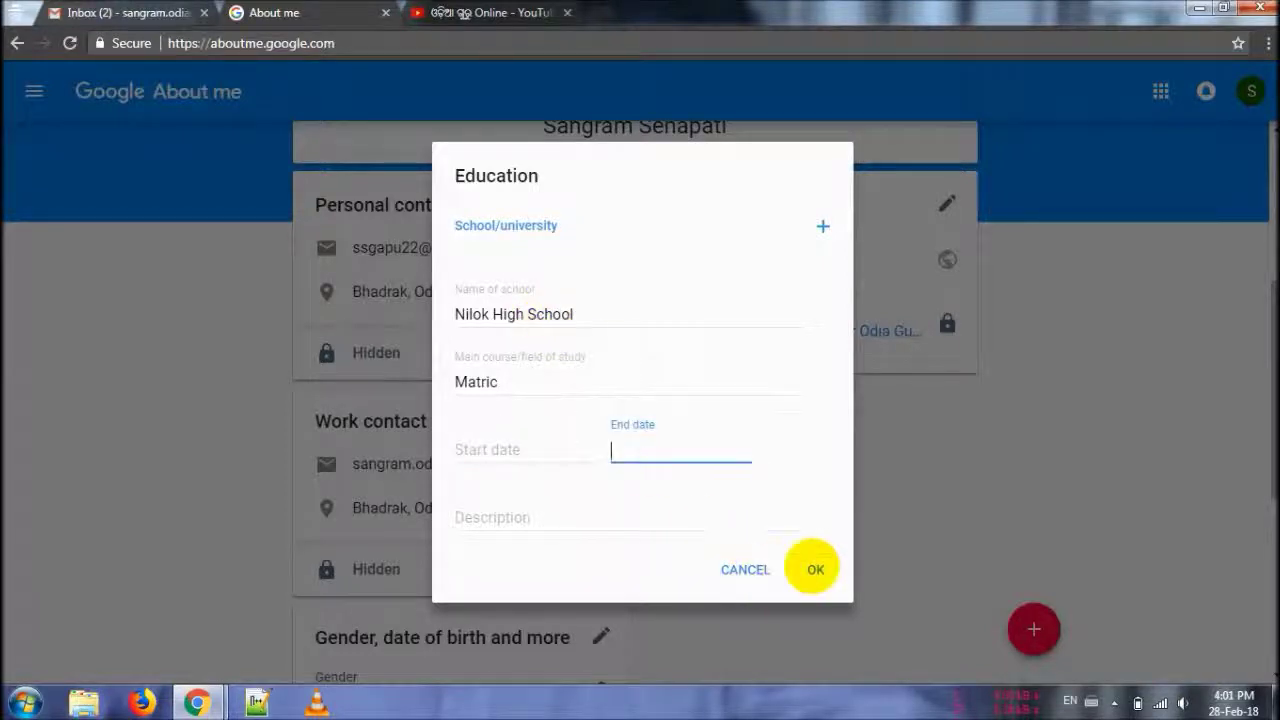
click(815, 569)
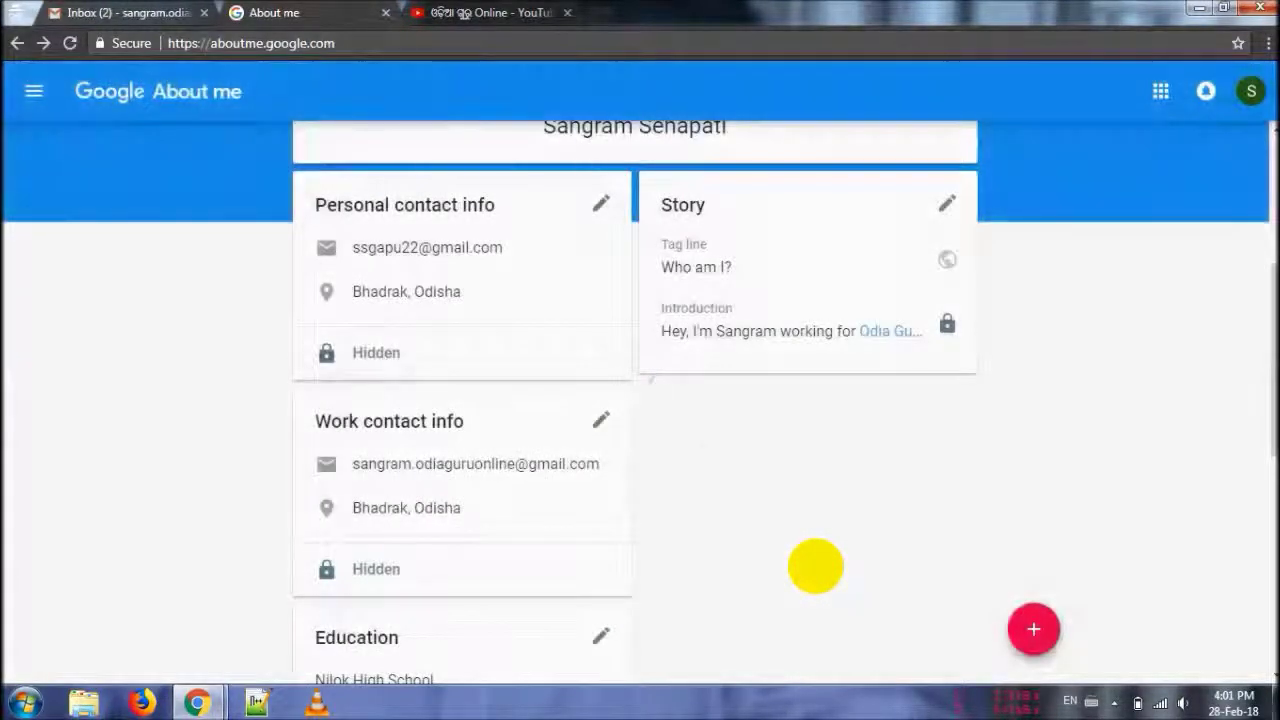
click(1031, 627)
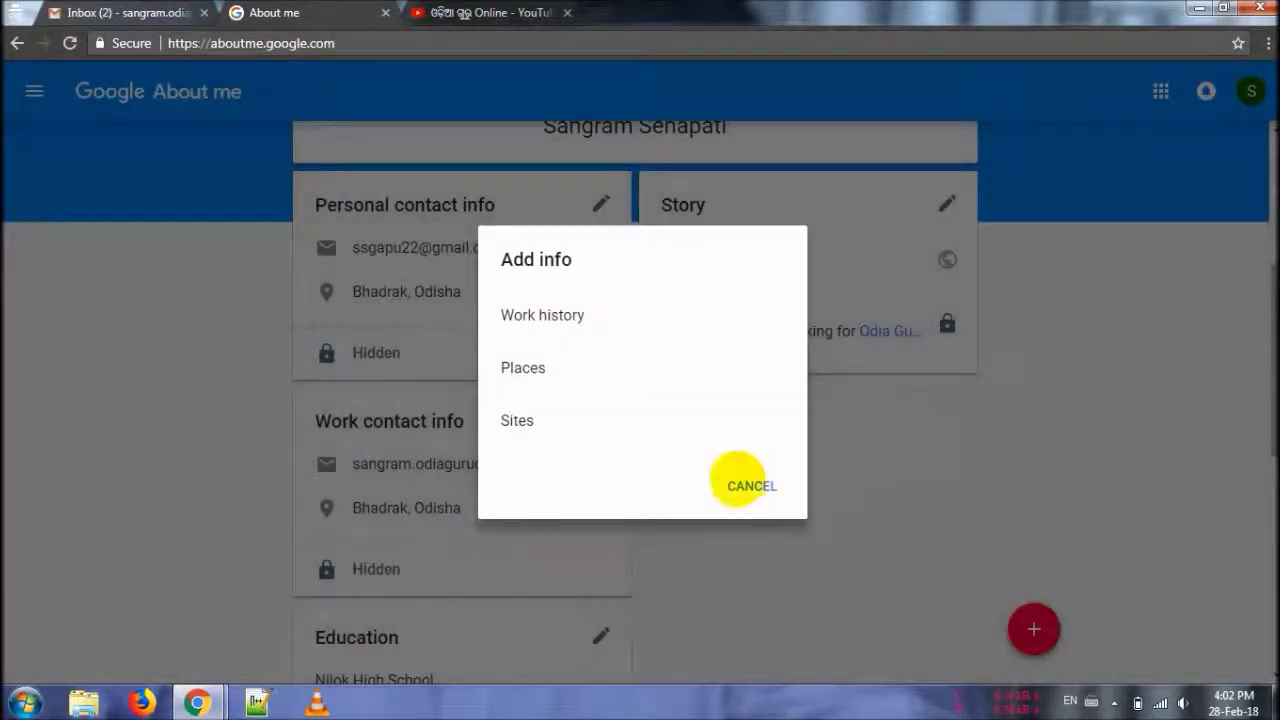
click(740, 486)
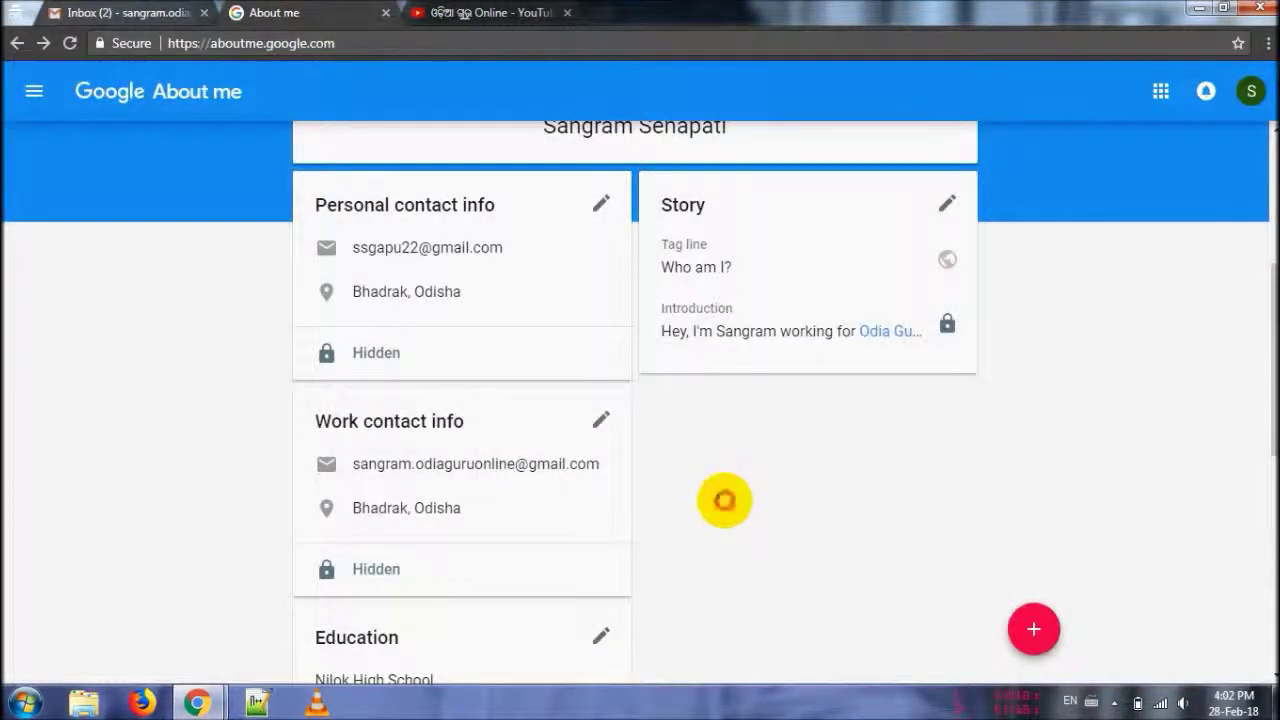
- Add a second Education entry: VCSC, Bhadrak, with +2 Science as the course
scroll(726, 500, down, 1)
scroll(724, 500, down, 2)
click(600, 445)
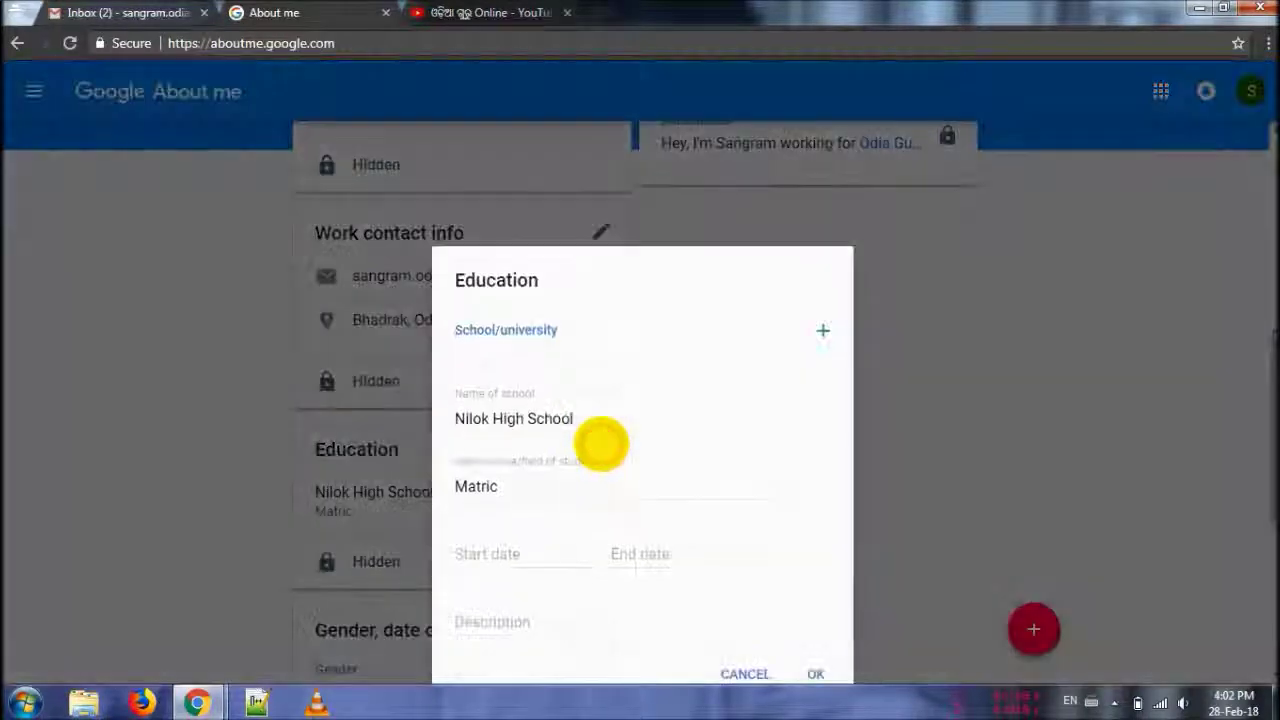
click(823, 226)
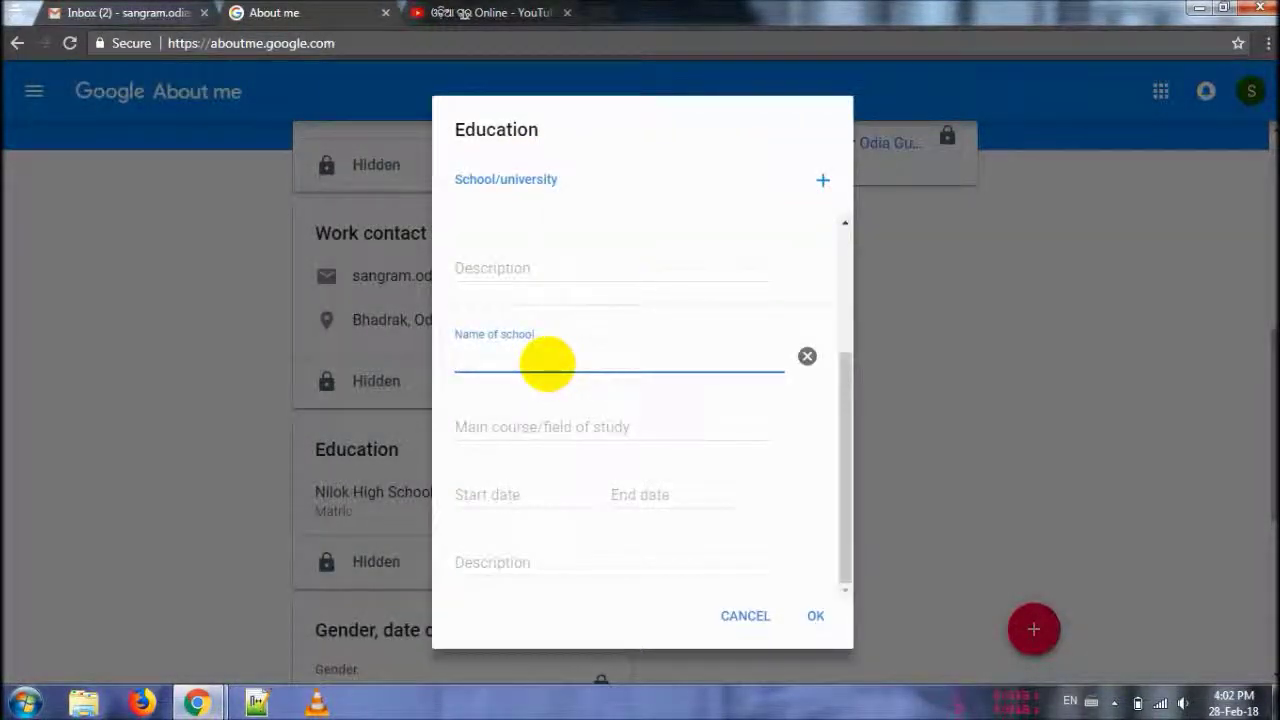
text(VCSC, Bhadrak)
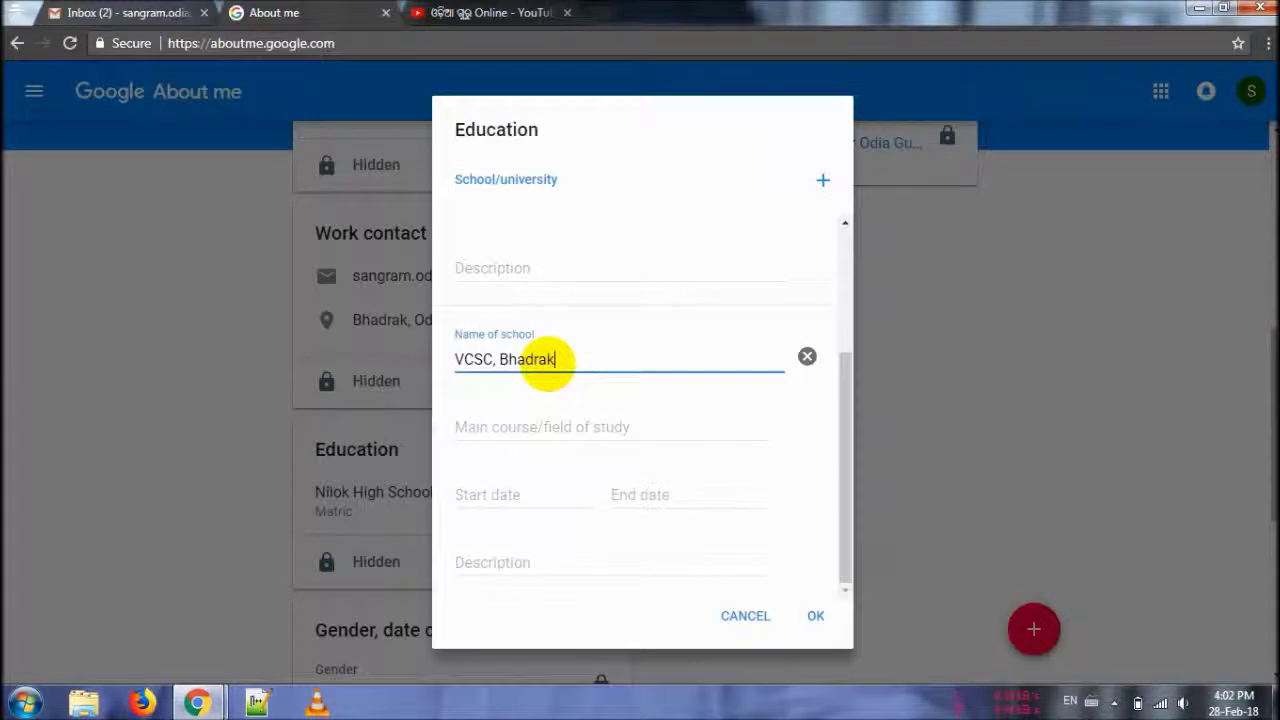
key(Tab)
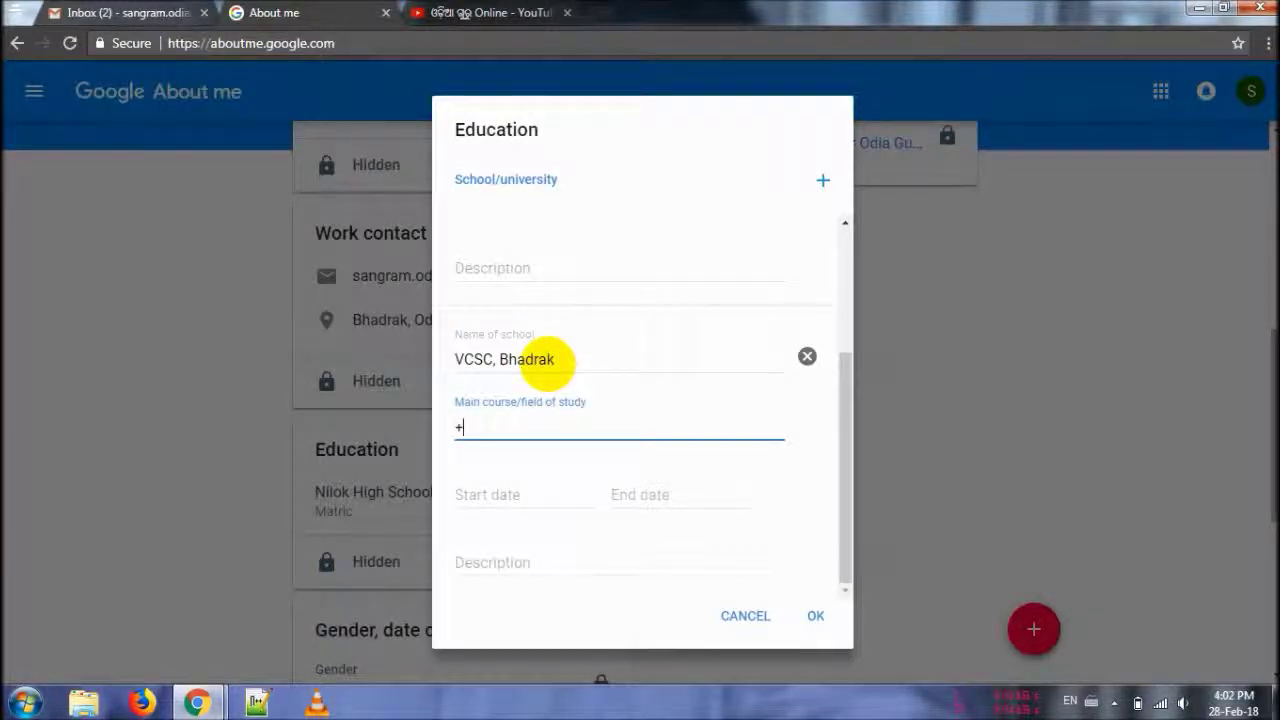
text(+2 Science)
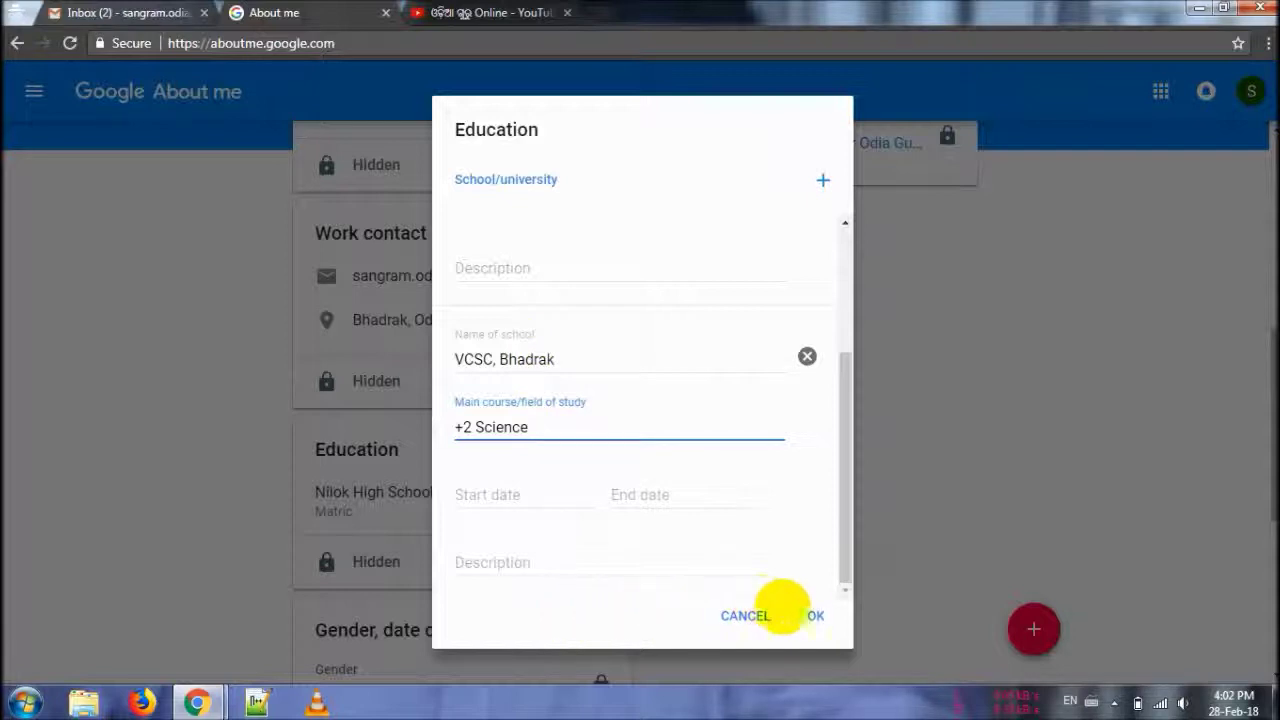
click(812, 613)
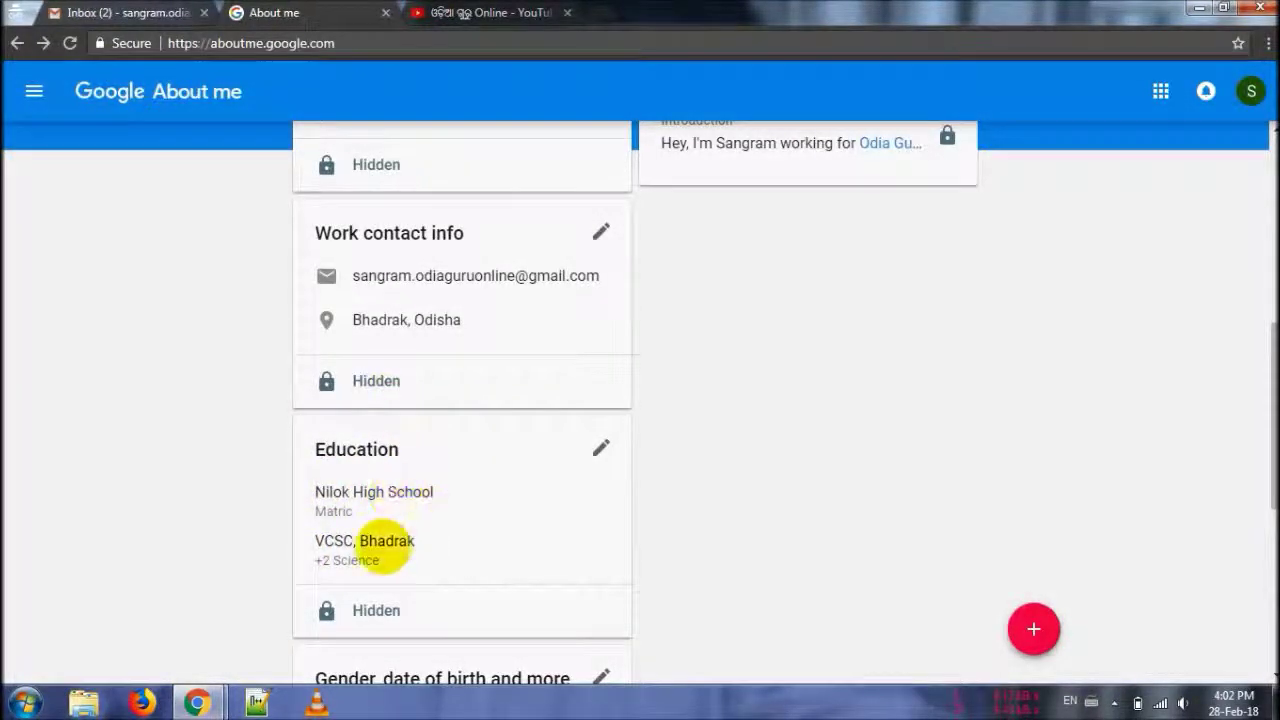
- Add a Work history entry: Founder at Odia Guru Online, 2017 to present
click(151, 533)
scroll(151, 533, down, 2)
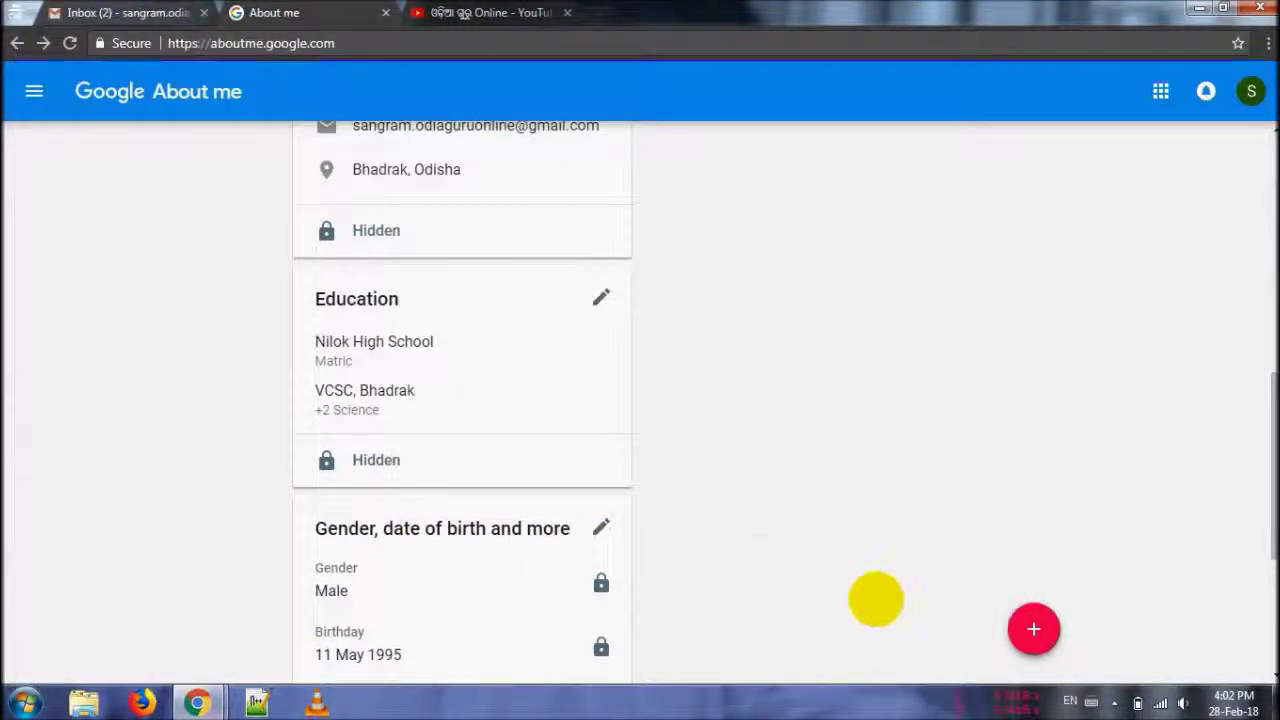
click(1030, 625)
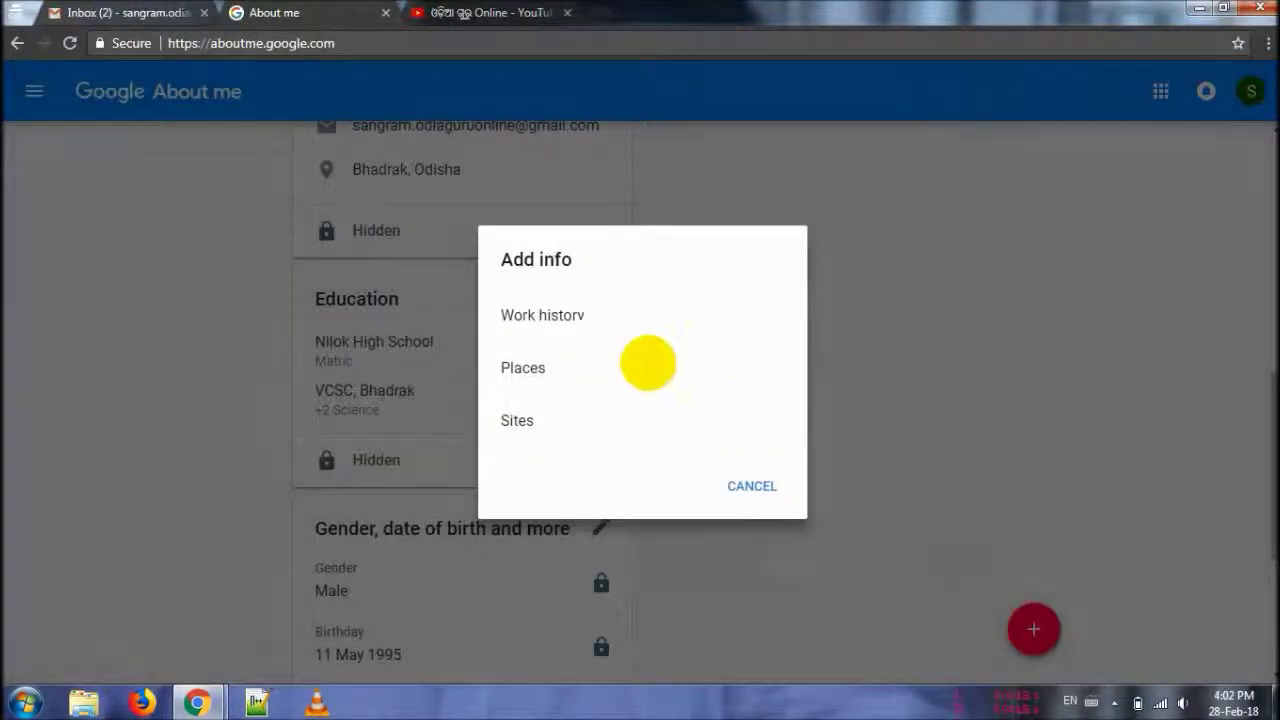
click(557, 314)
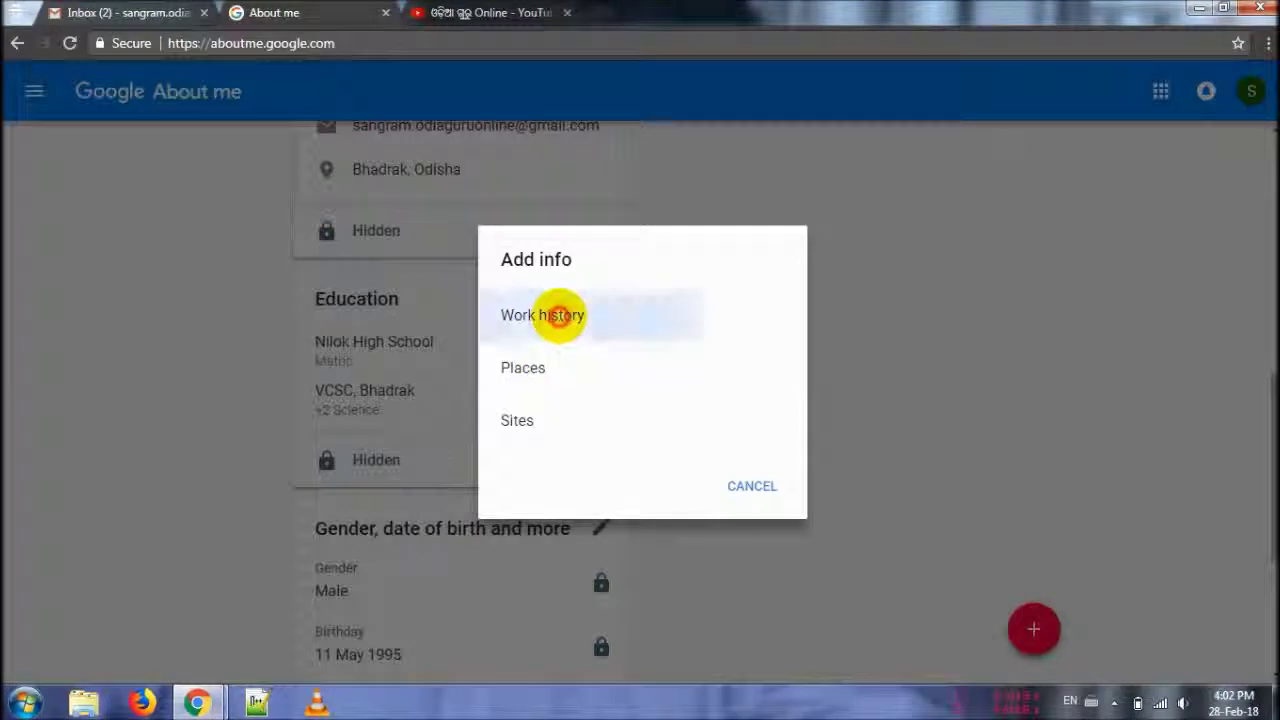
click(553, 317)
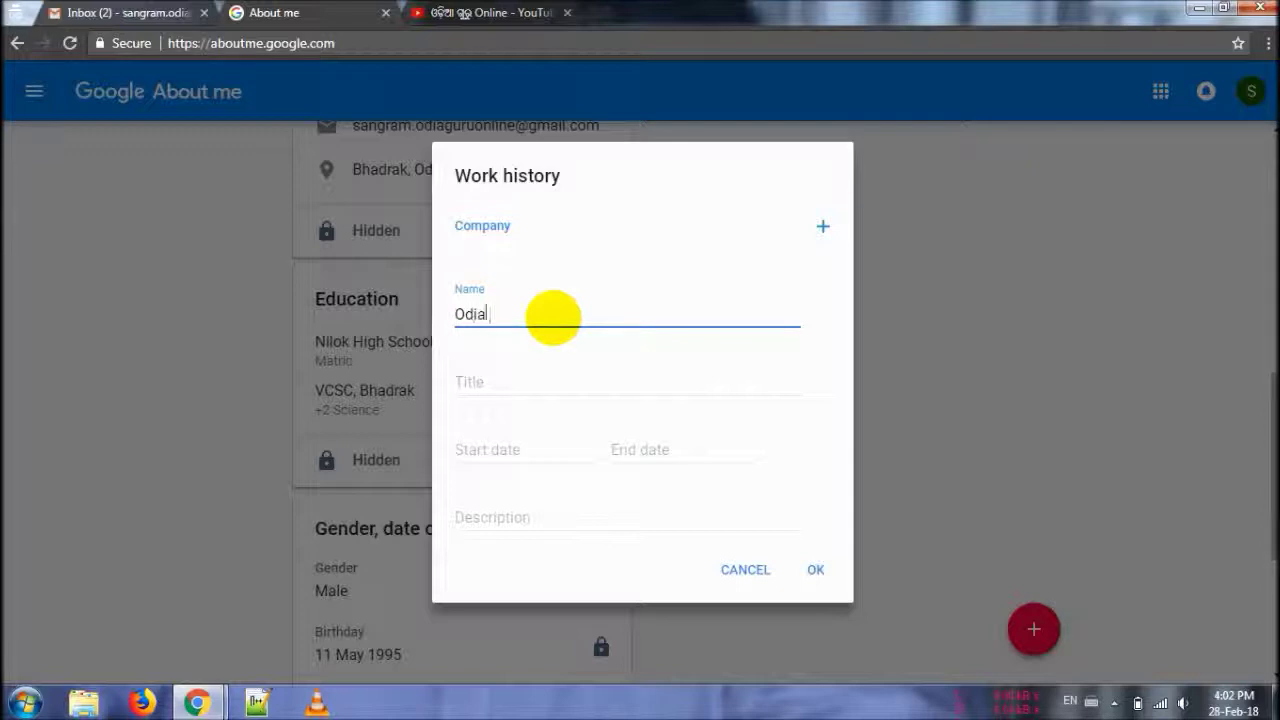
key(Tab)
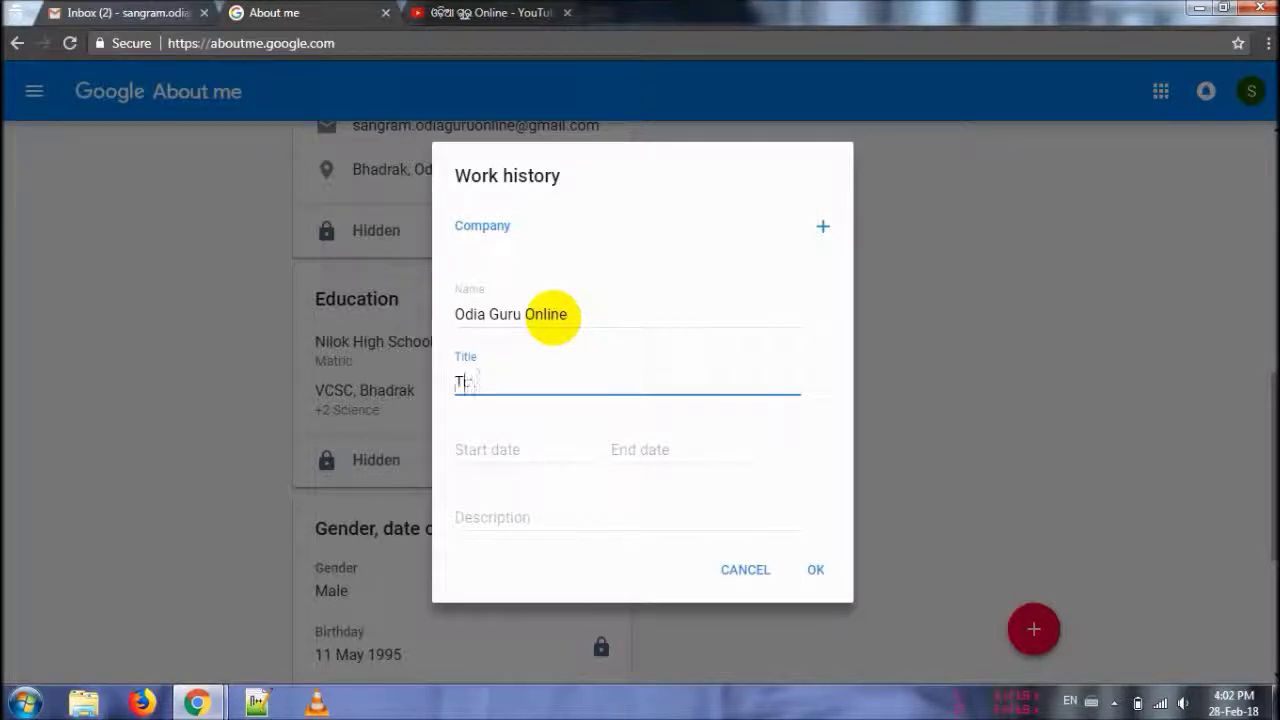
key(Tab)
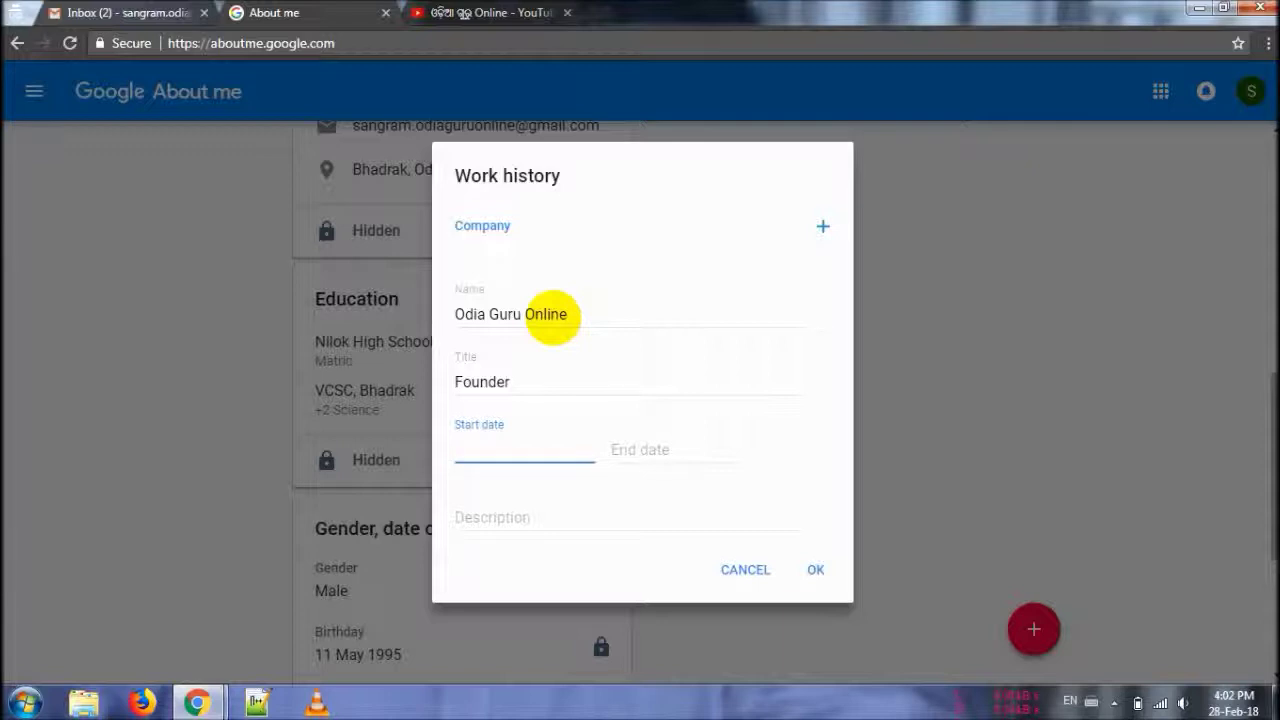
key(Tab)
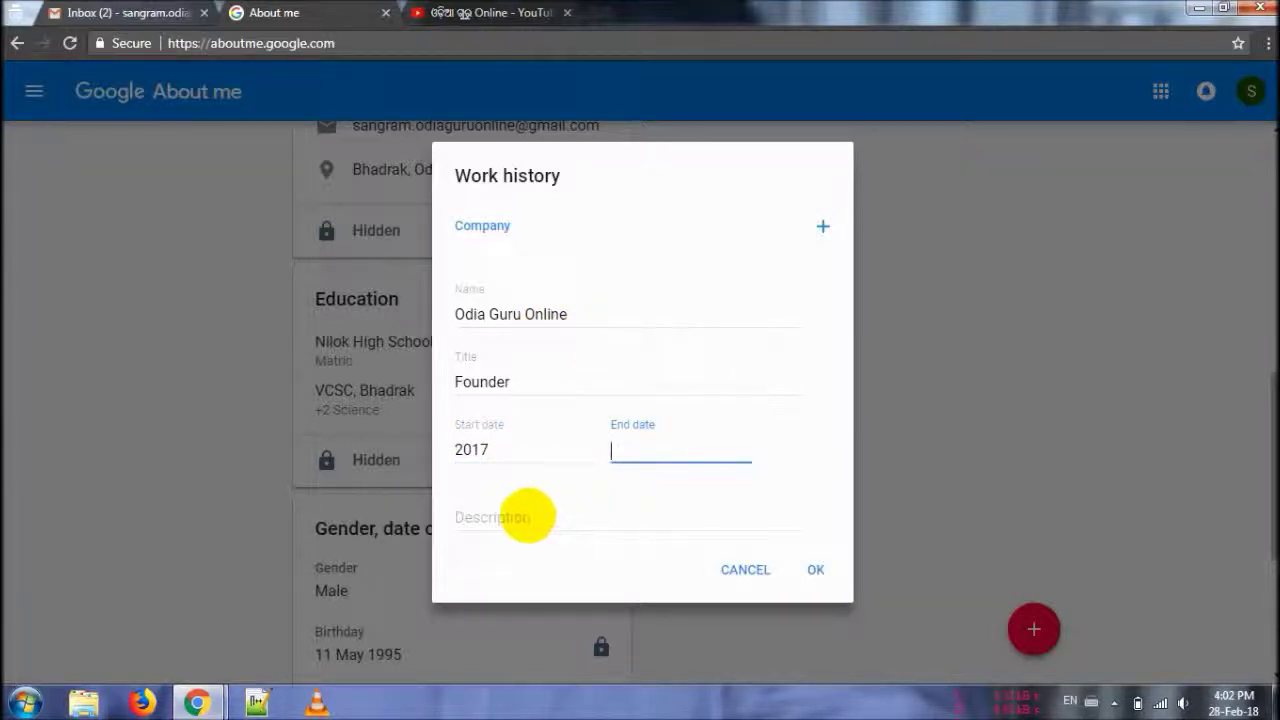
click(527, 516)
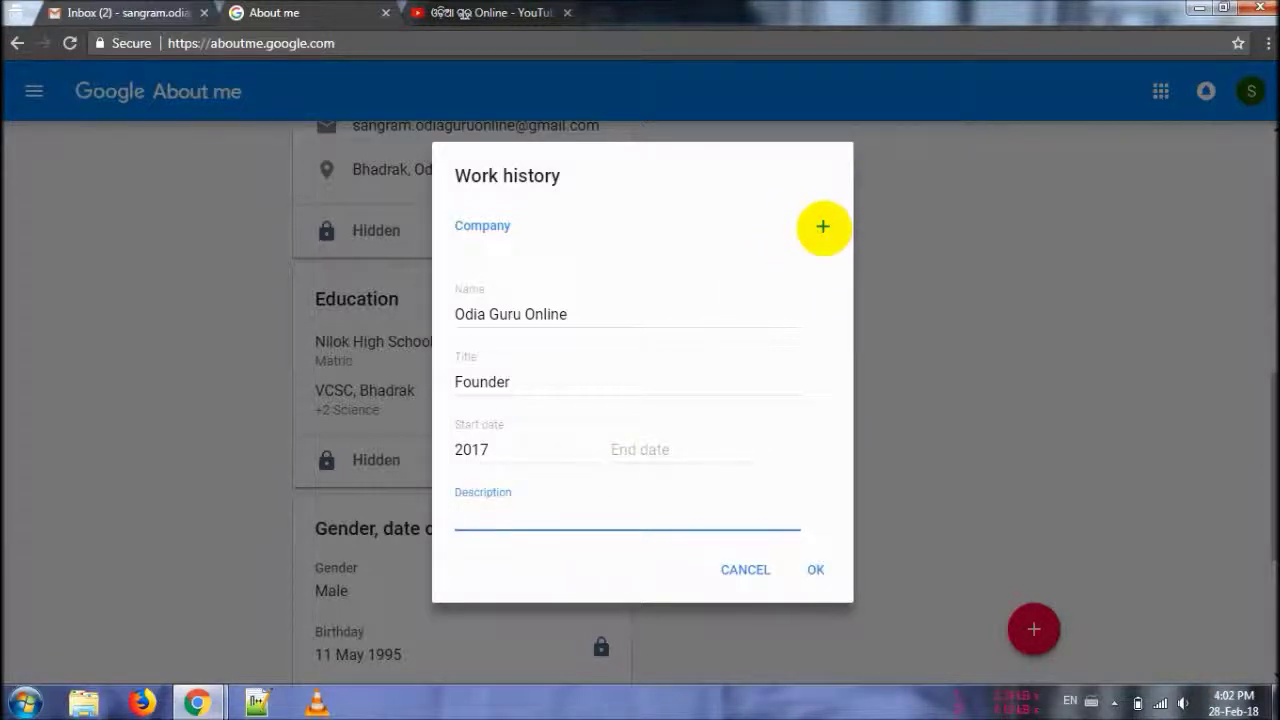
click(815, 570)
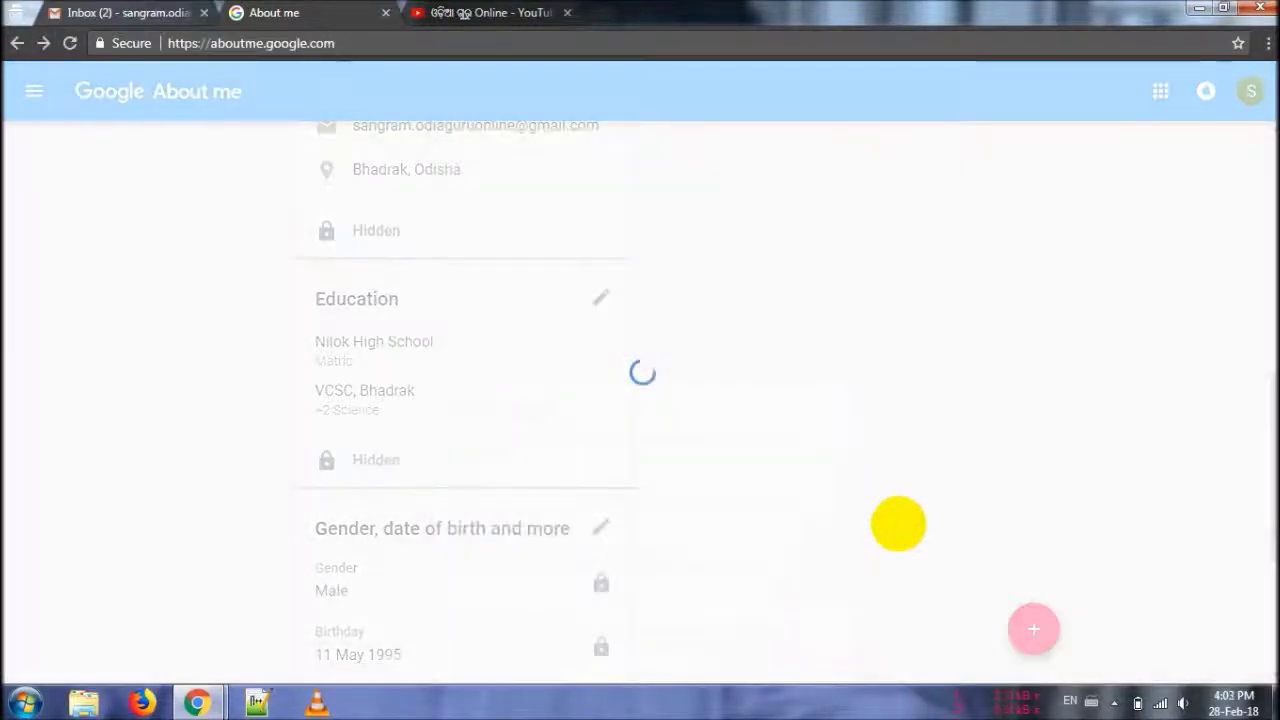
scroll(926, 516, down, 3)
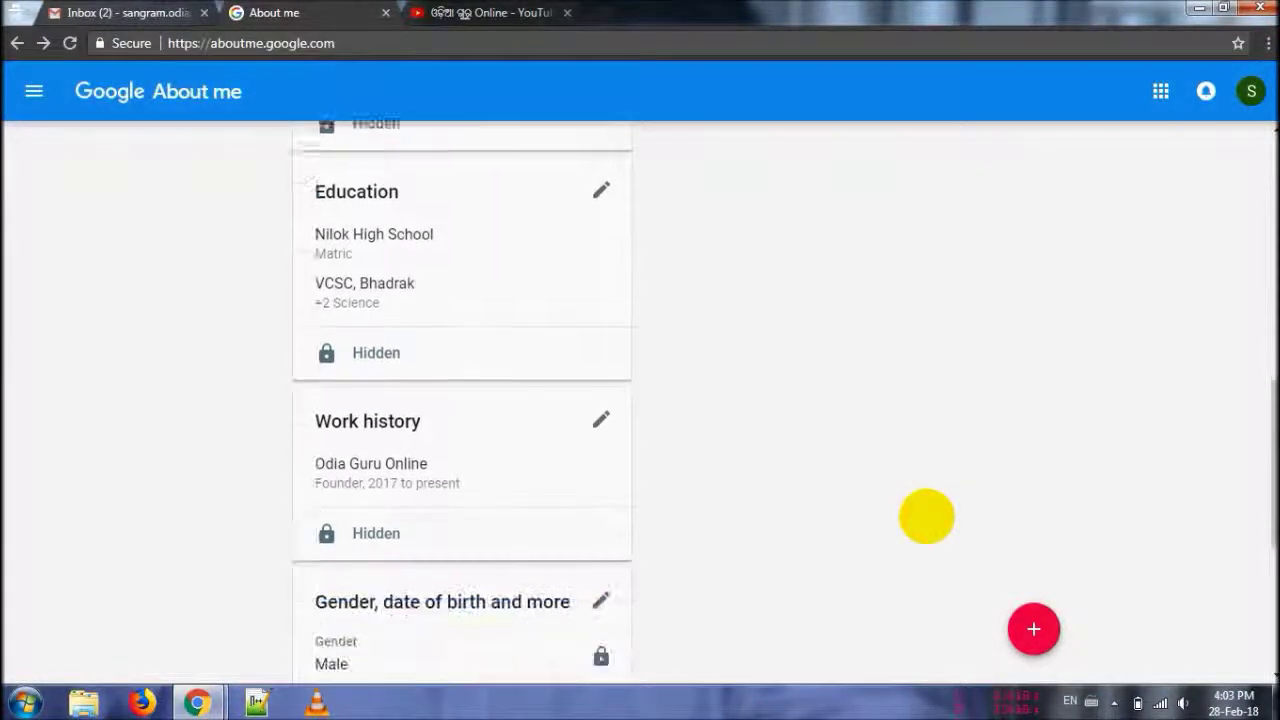
- Add Places with Bangalore as current home and Bhadrak as a previous place lived
click(1030, 628)
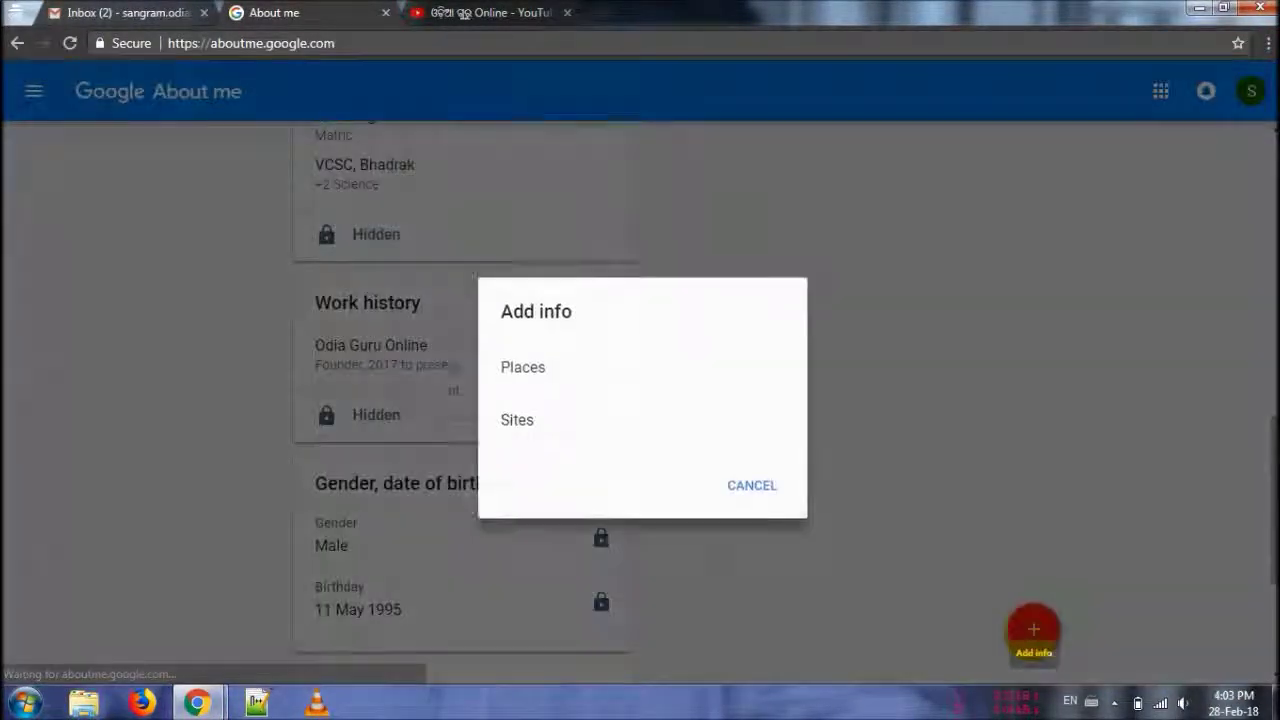
click(553, 354)
click(543, 350)
text(Bangalore)
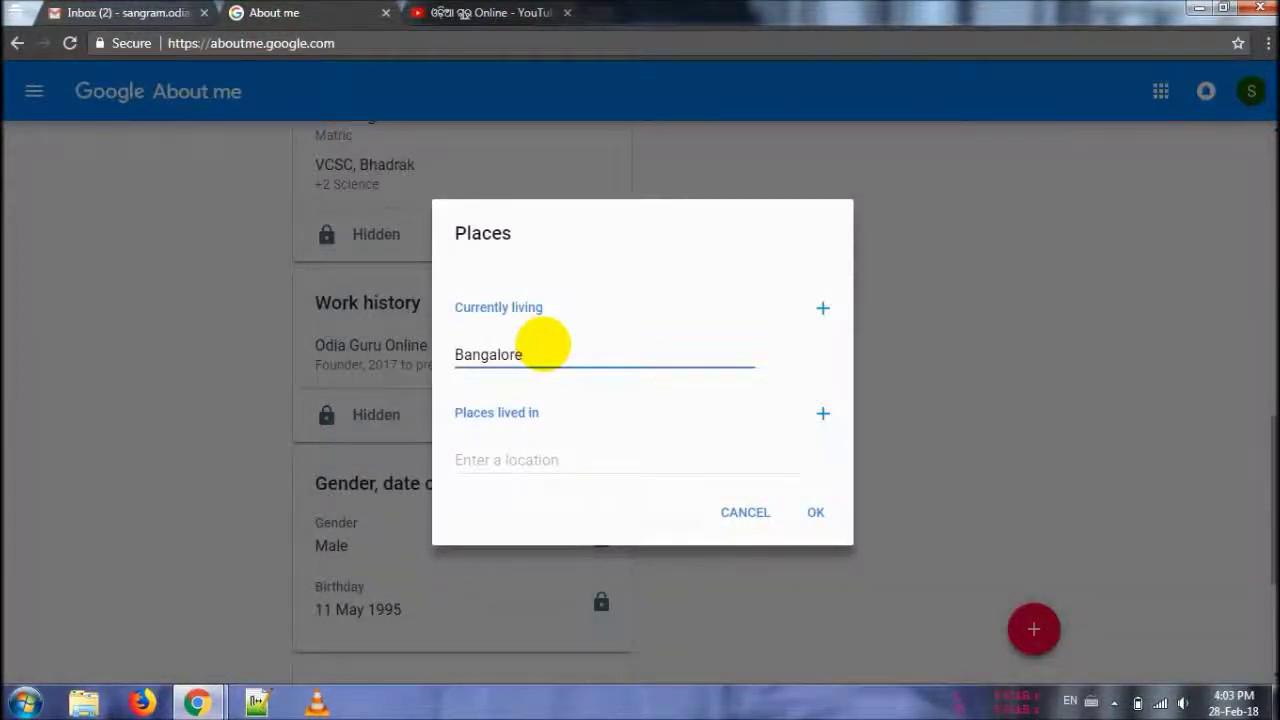
key(Tab)
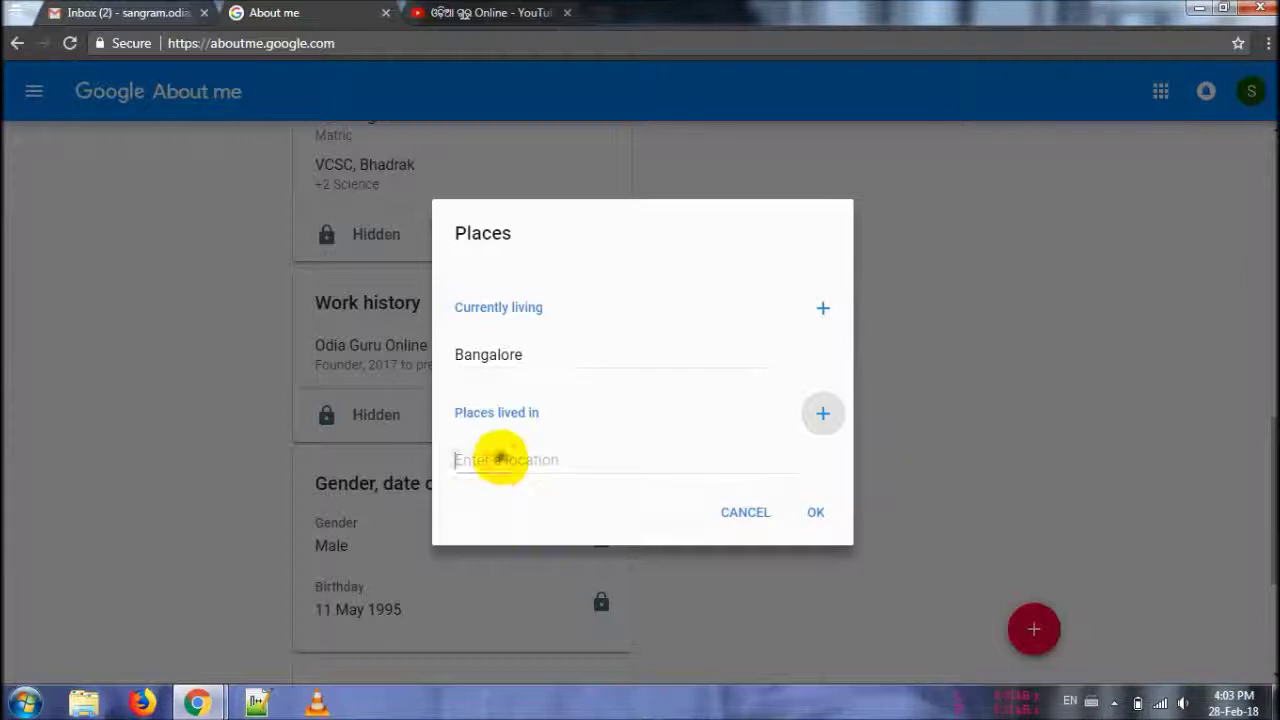
click(497, 459)
text(B)
click(810, 513)
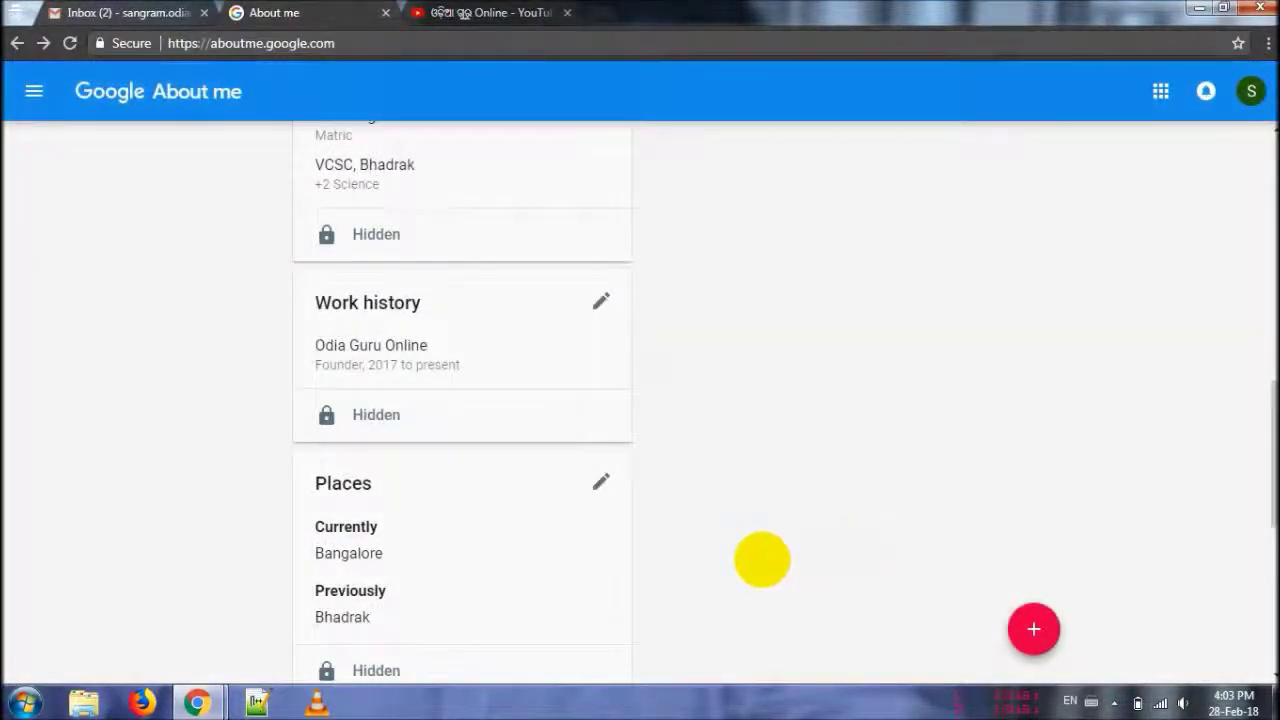
click(1050, 614)
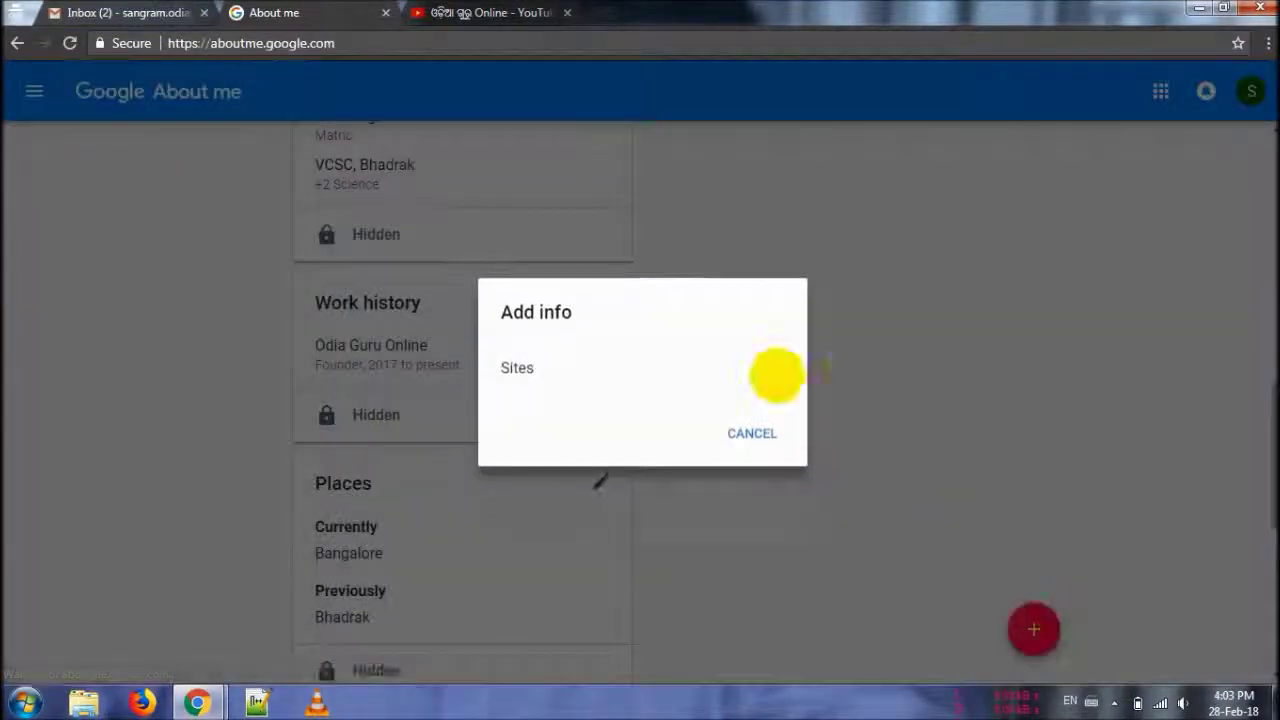
- Start a Sites entry, clearing a stray letter so the Links title stays empty
click(503, 363)
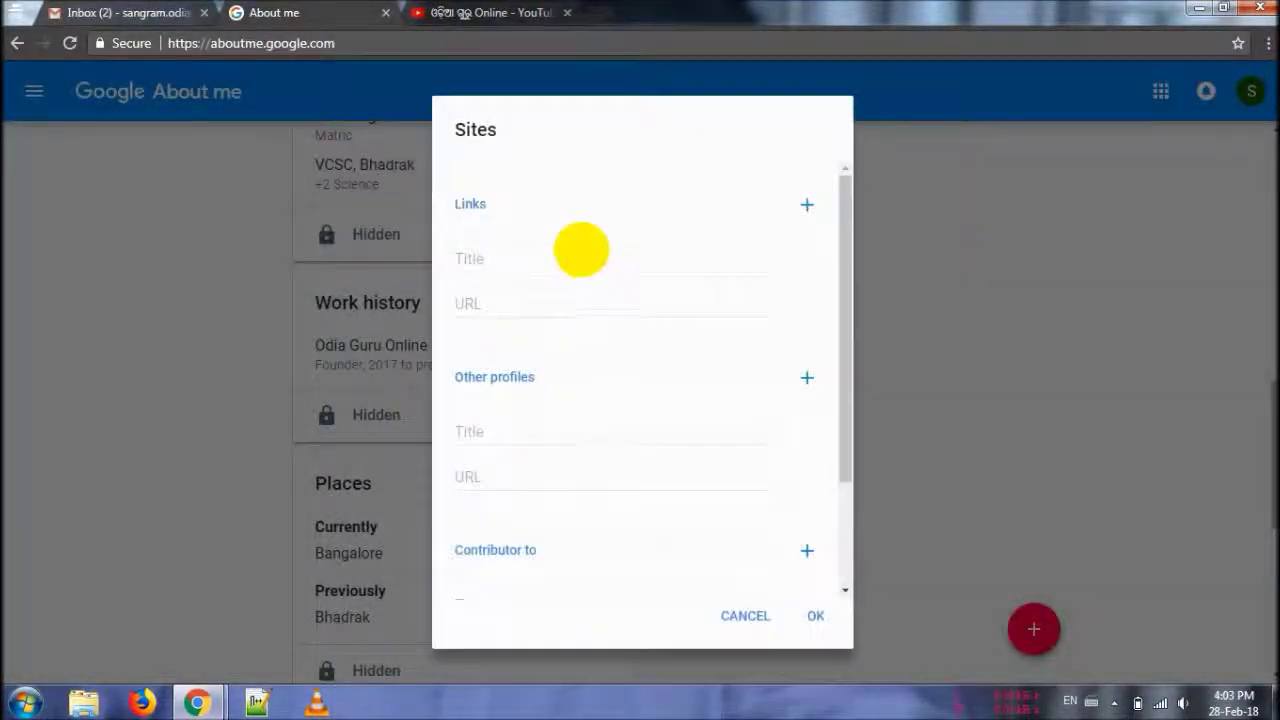
click(569, 257)
text(f)
key(BackSpace)
click(522, 417)
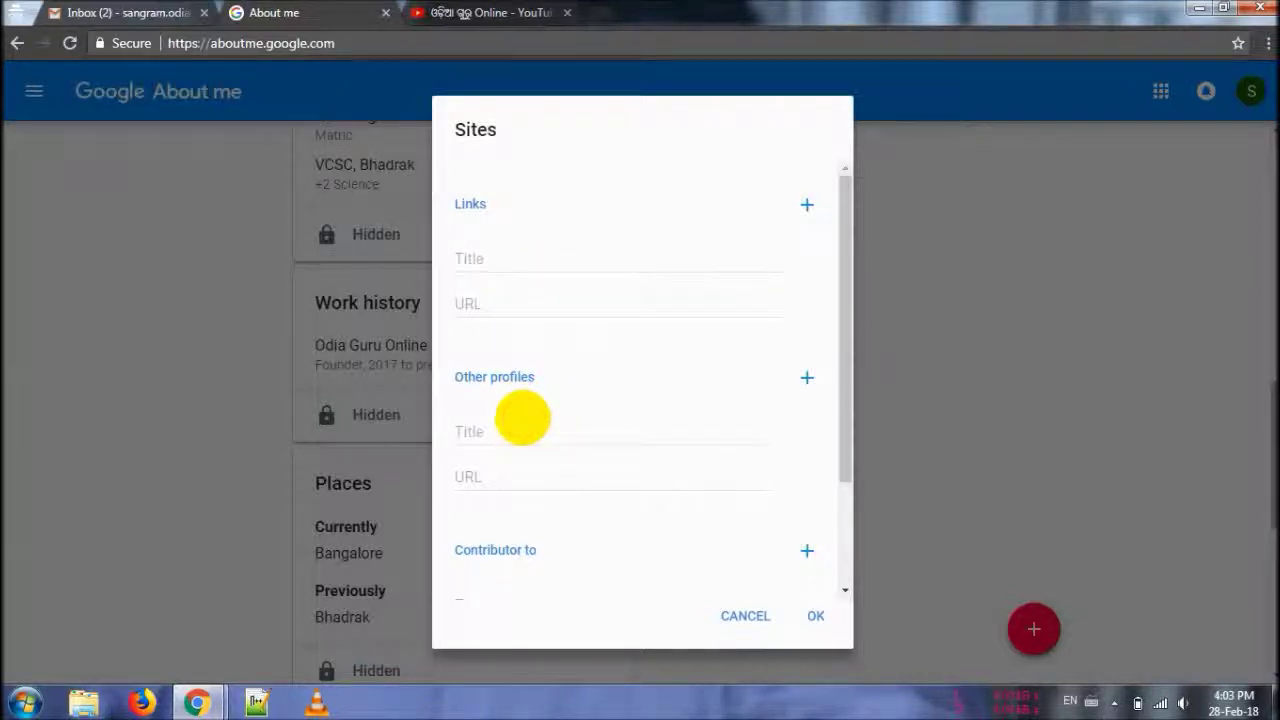
- Save an Other profiles link titled 'My Blog' with the user's blogspot.in blog URL
click(525, 432)
text(My L)
key(BackSpace)
text(Blog)
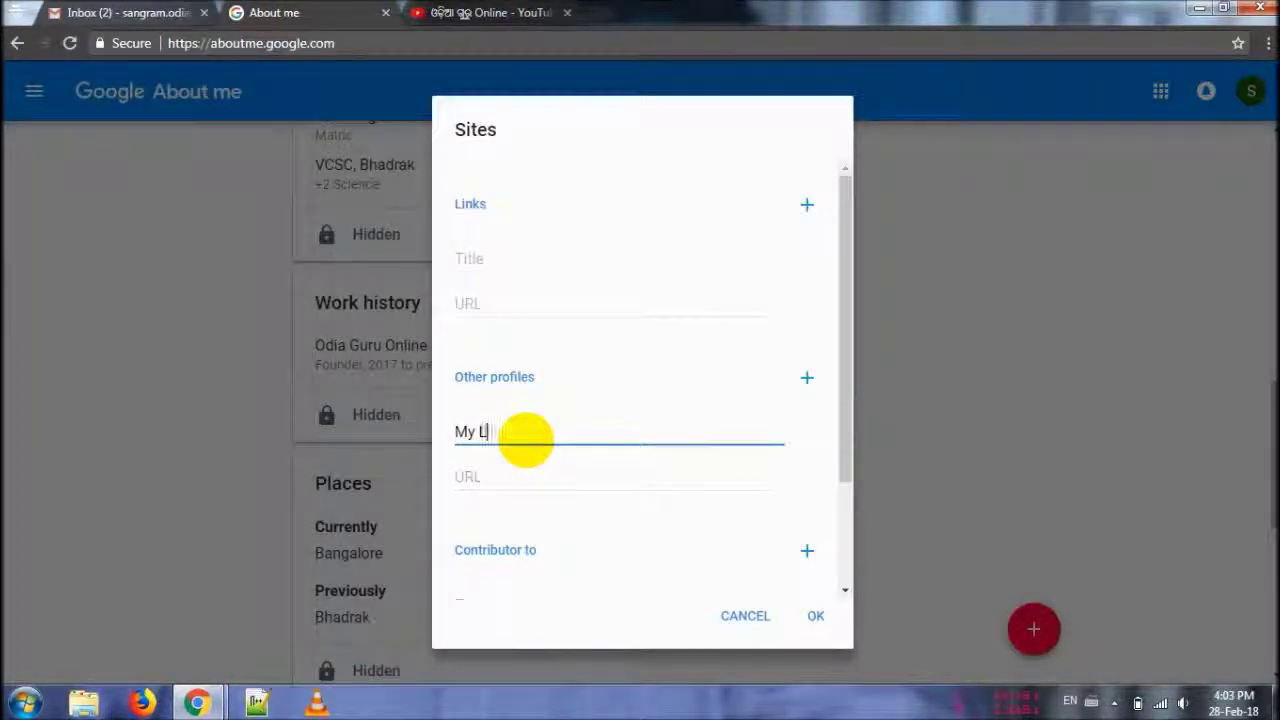
key(Tab)
text(http://)
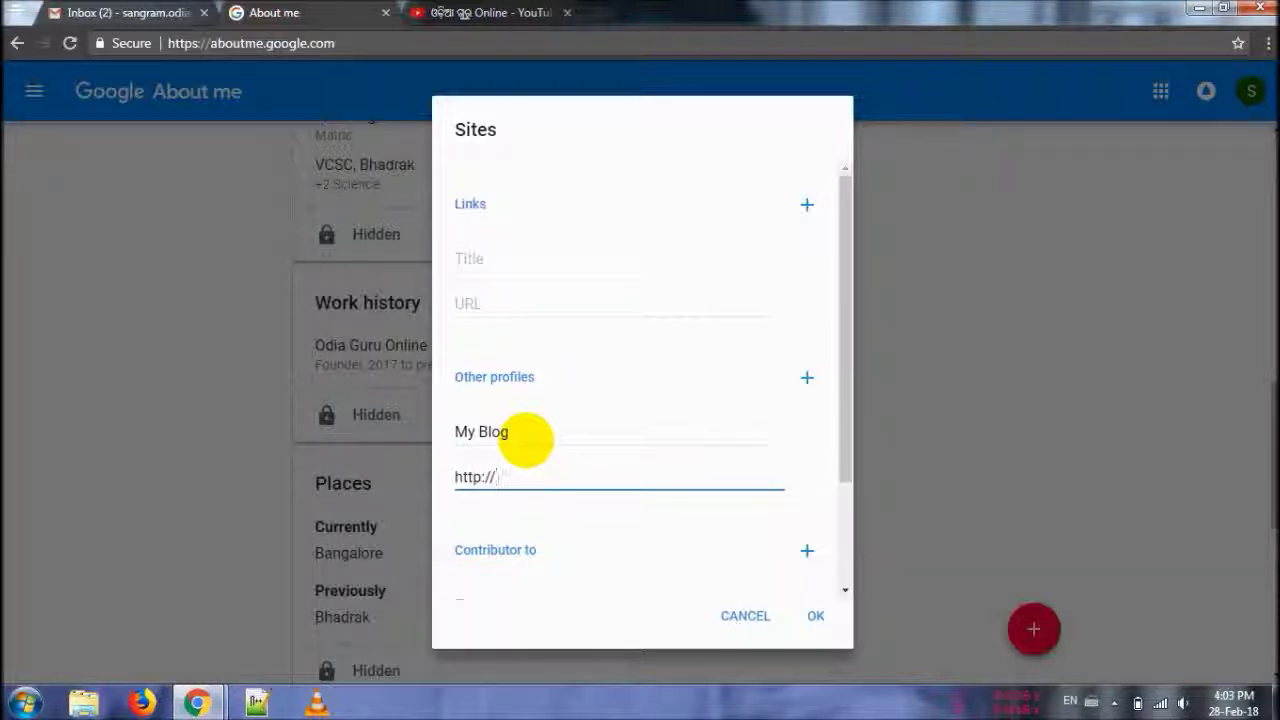
text(sangramkesharisenapati.blogspot)
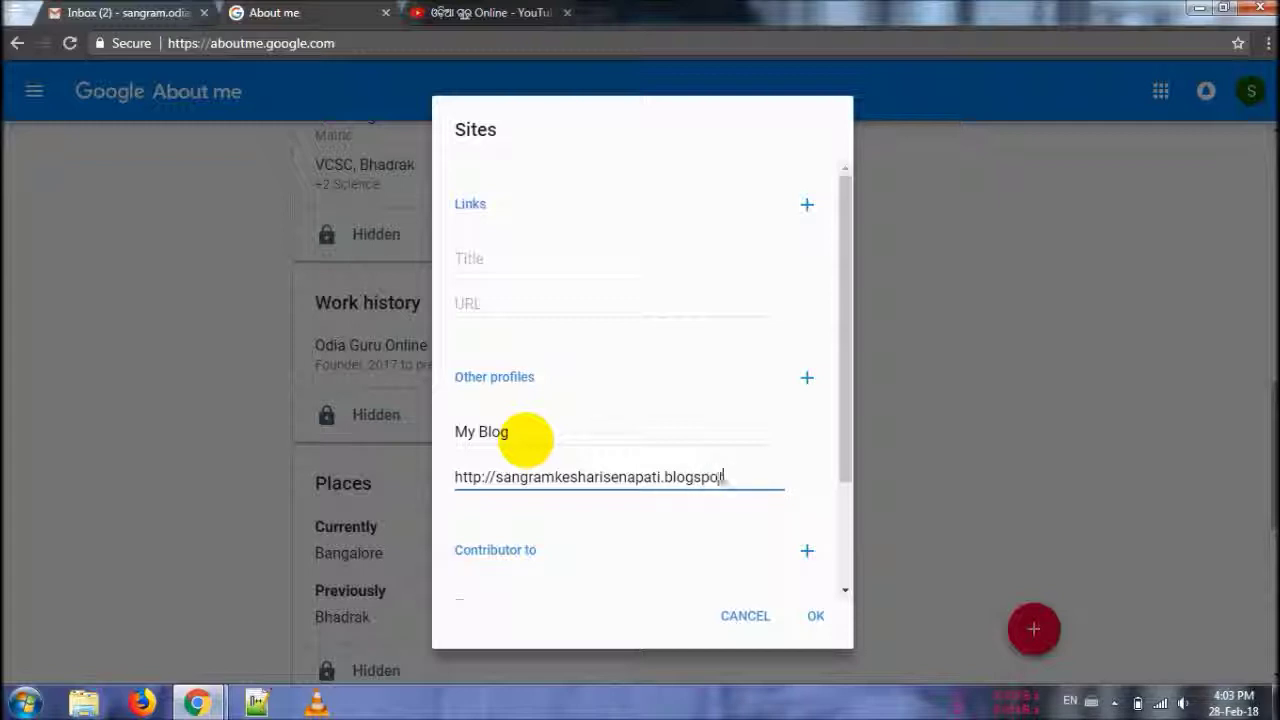
text(n)
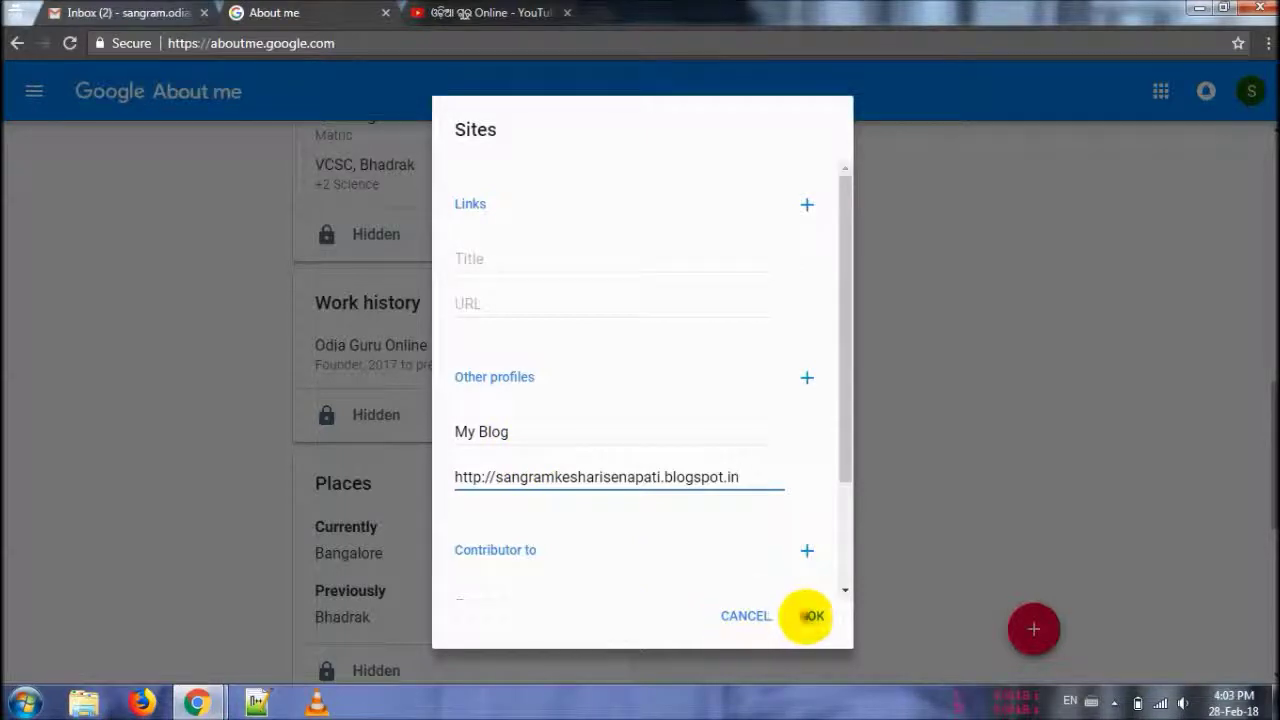
click(813, 615)
scroll(857, 503, down, 2)
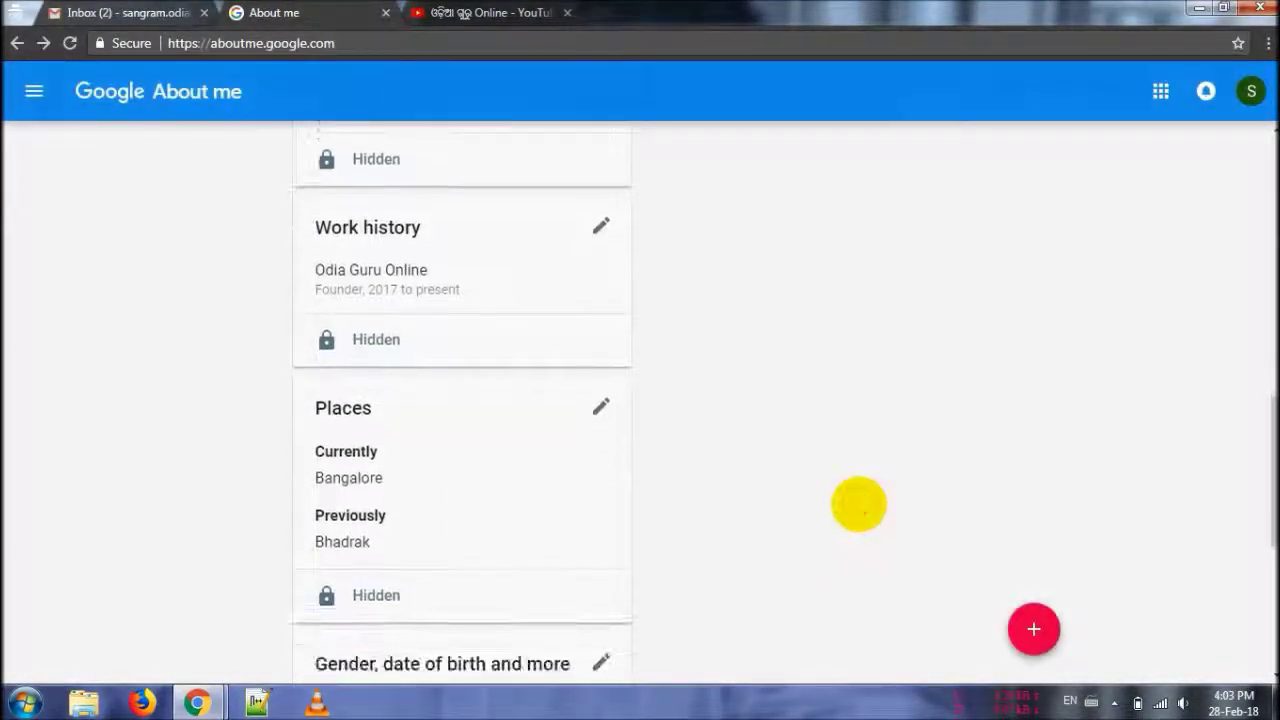
scroll(857, 503, down, 3)
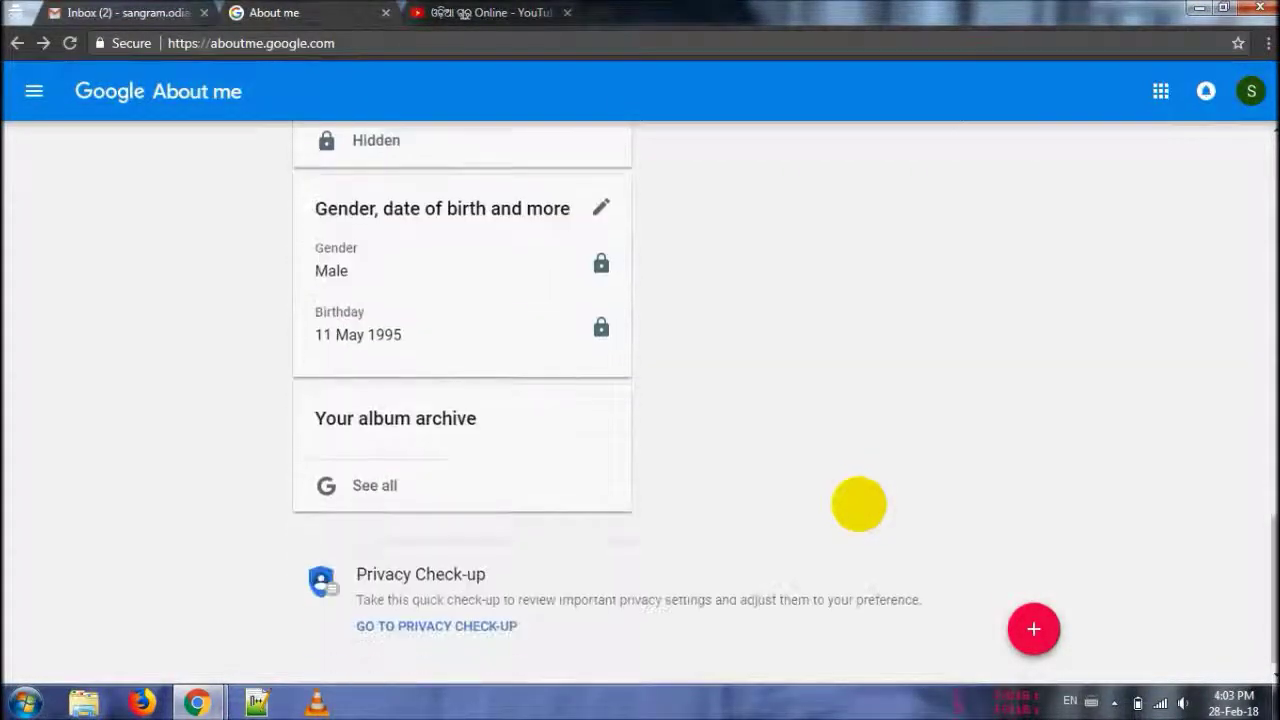
scroll(858, 503, down, 5)
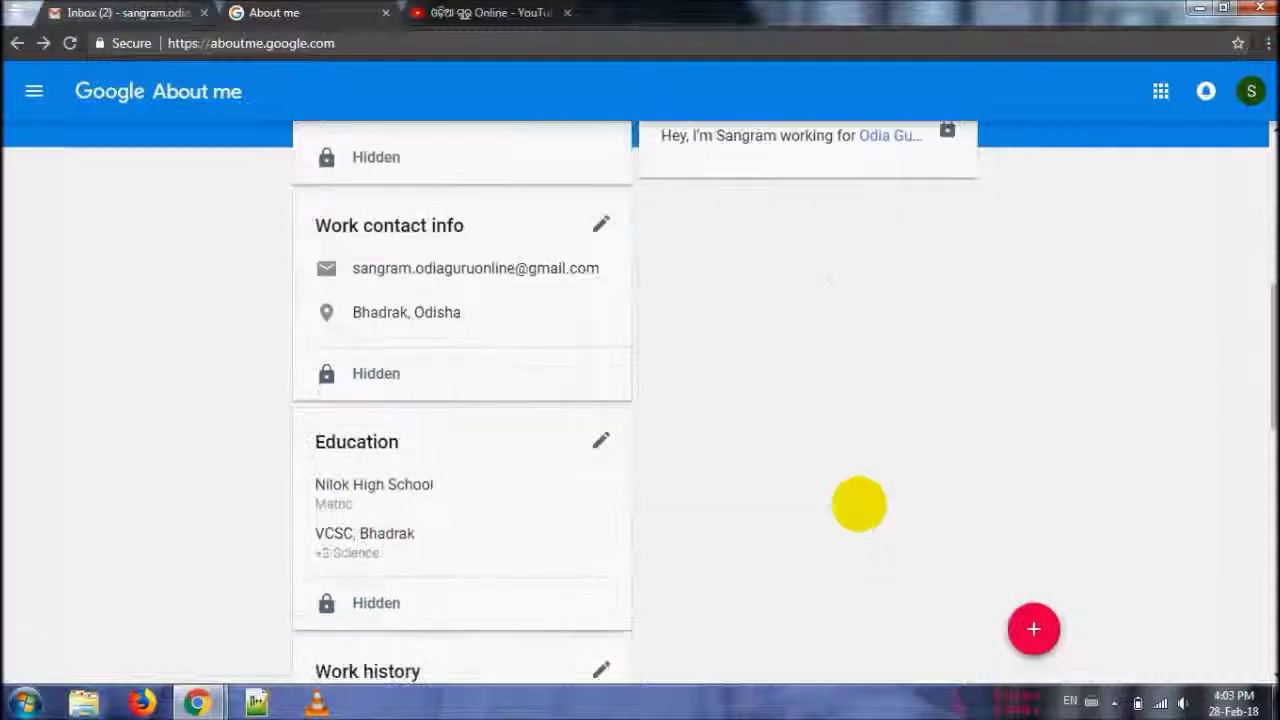
scroll(858, 503, up, 2)
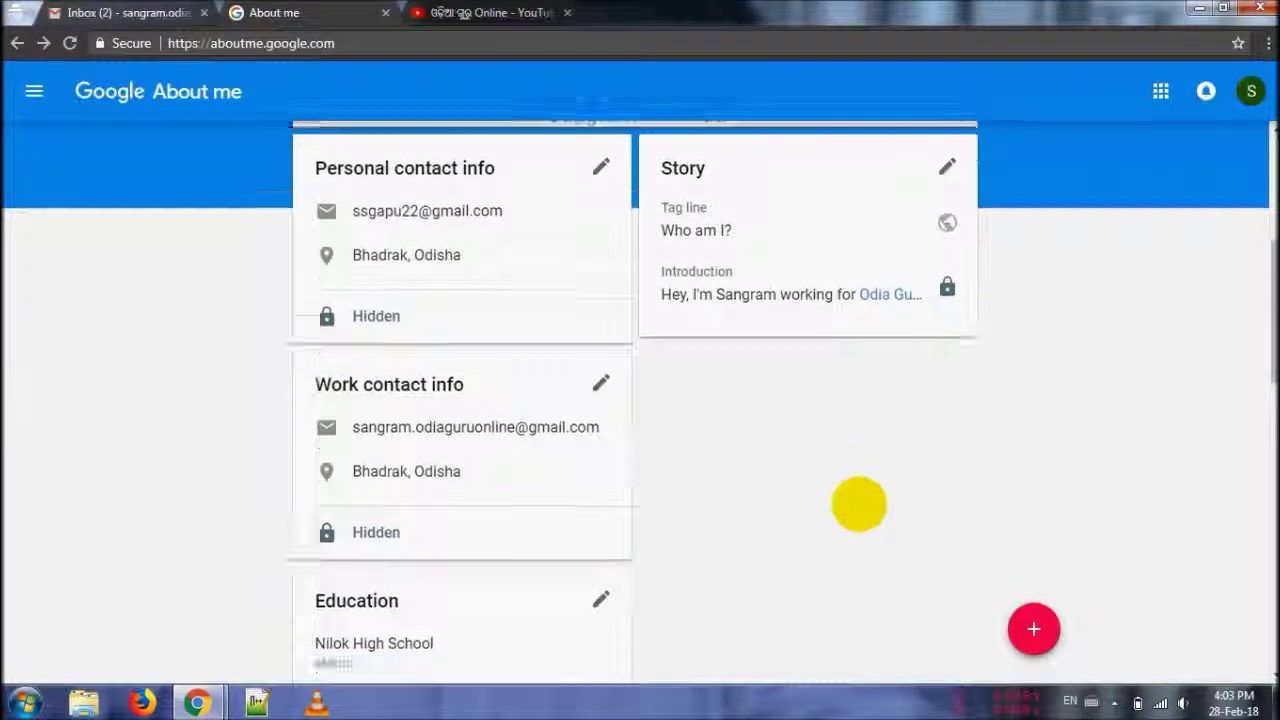
scroll(858, 503, down, 5)
scroll(858, 503, down, 5)
scroll(858, 503, up, 1)
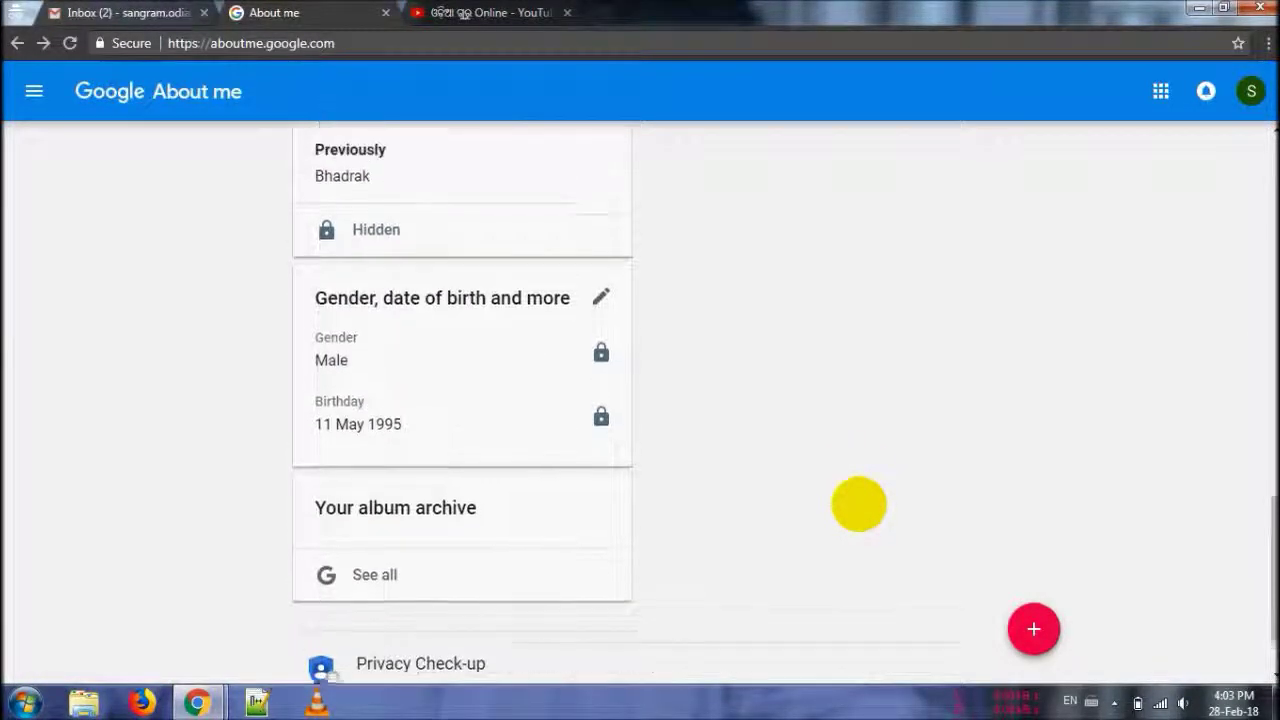
scroll(858, 503, down, 1)
scroll(858, 503, up, 1)
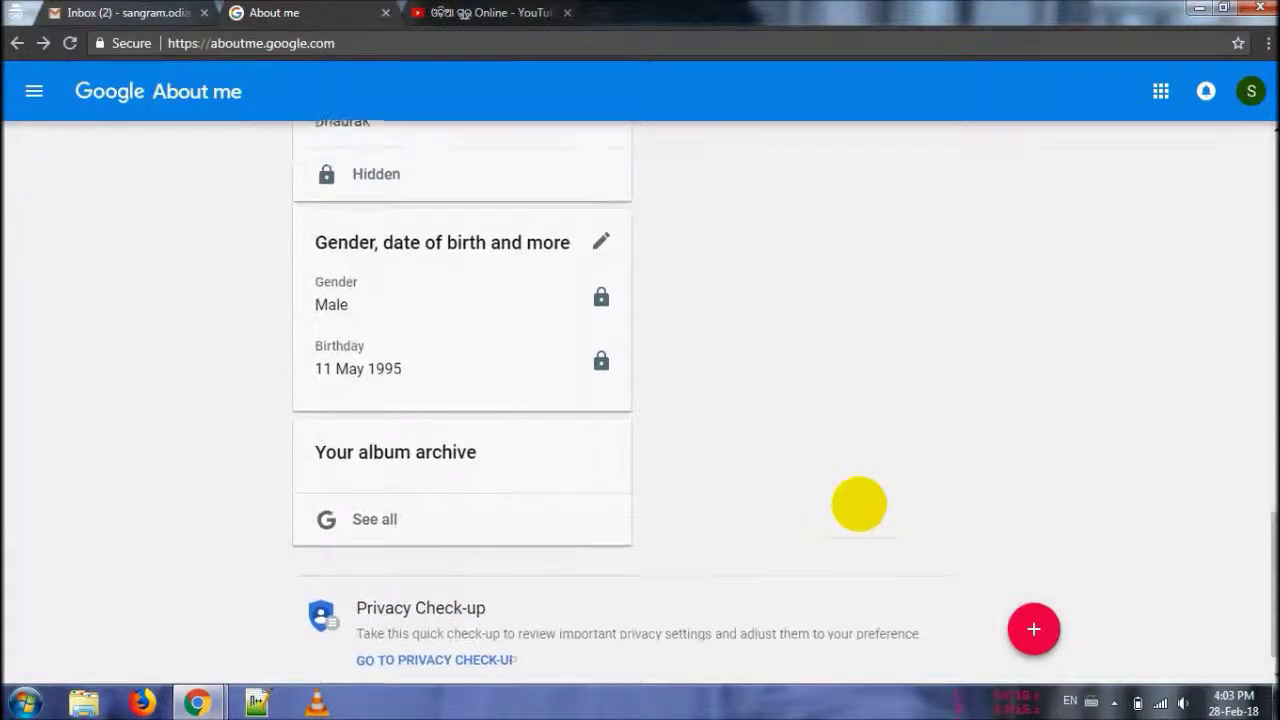
scroll(858, 503, up, 6)
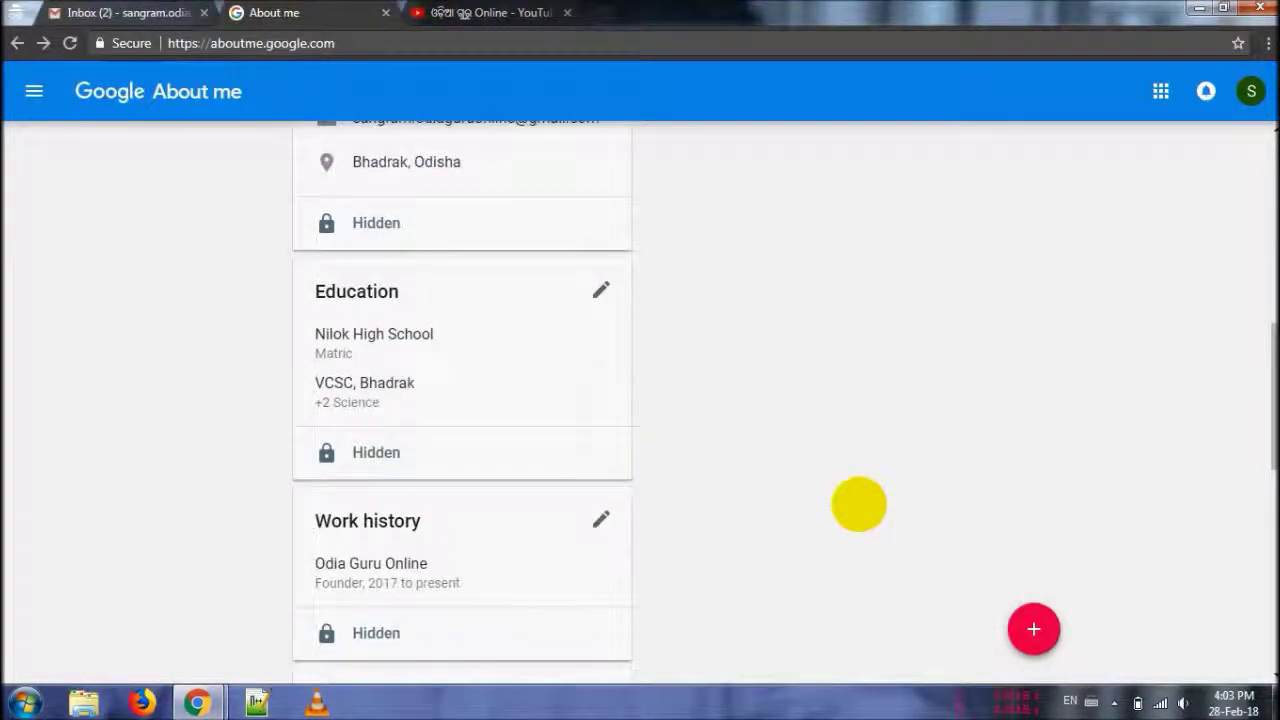
scroll(858, 503, up, 1)
scroll(858, 503, up, 4)
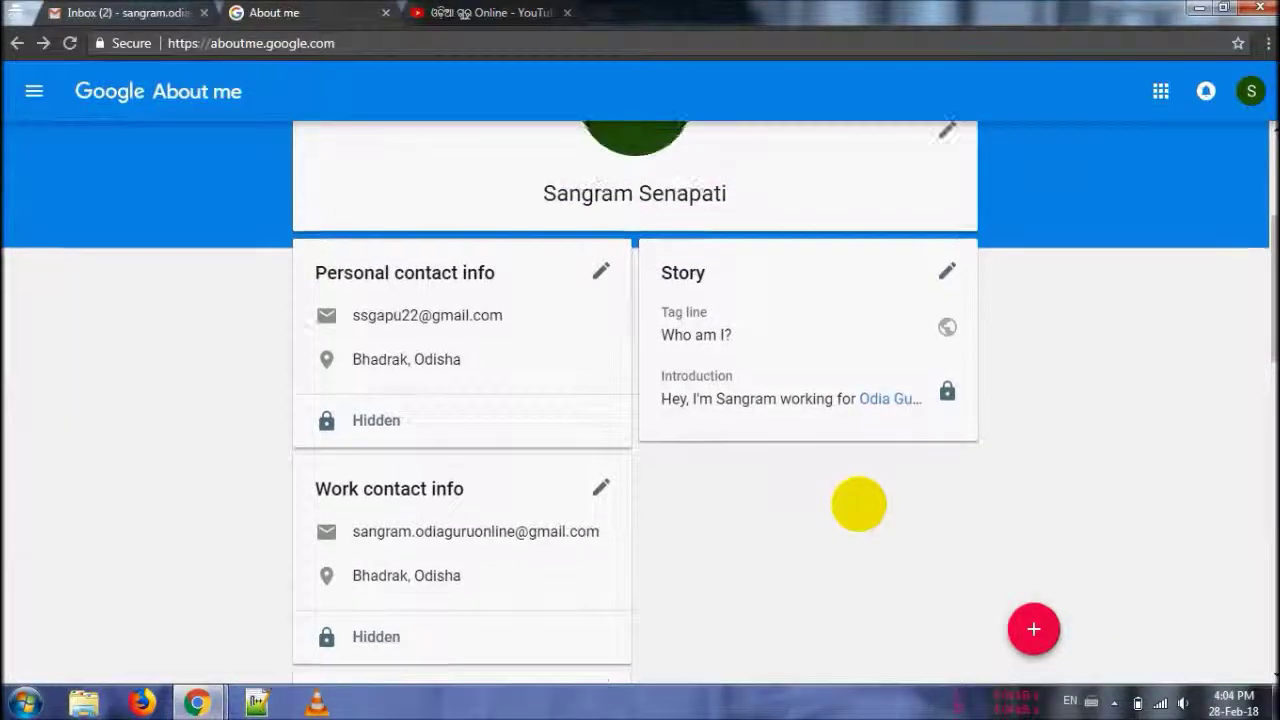
click(1033, 629)
- Add a Links entry titled 'Facebook' with the user's Facebook profile URL
click(540, 370)
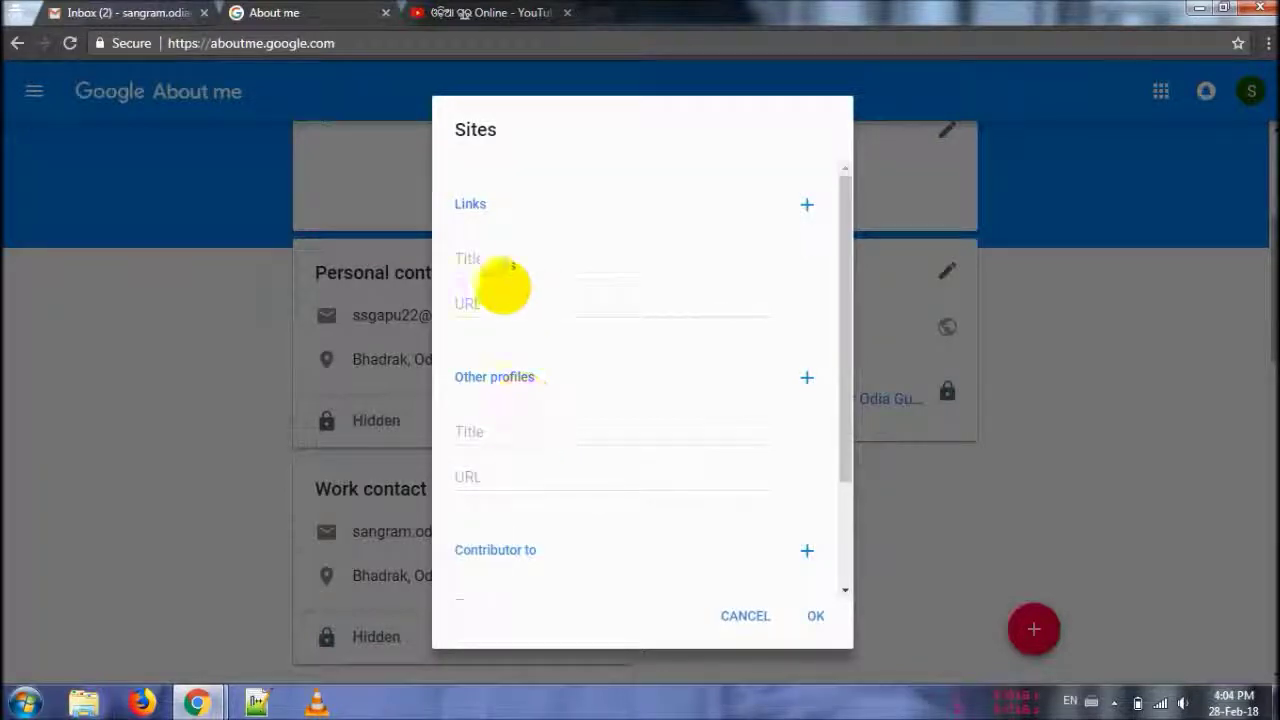
click(500, 257)
text(Facebook)
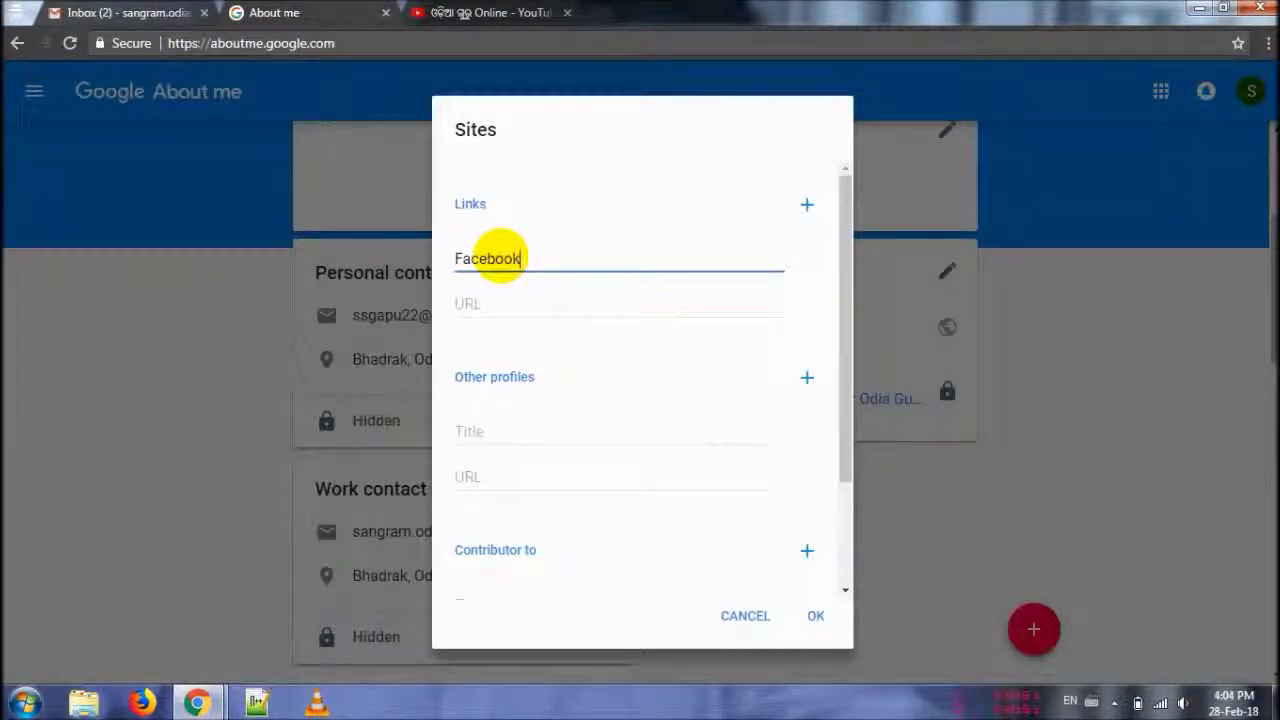
key(Tab)
text(d)
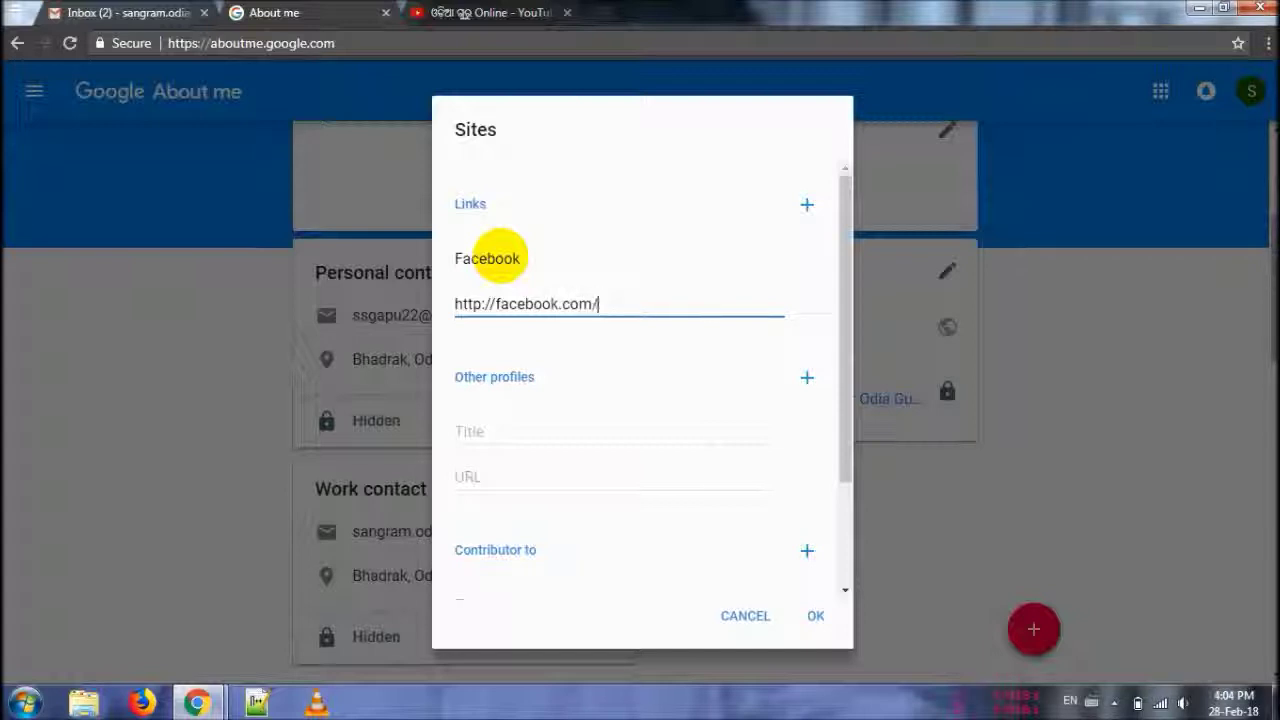
text(22)
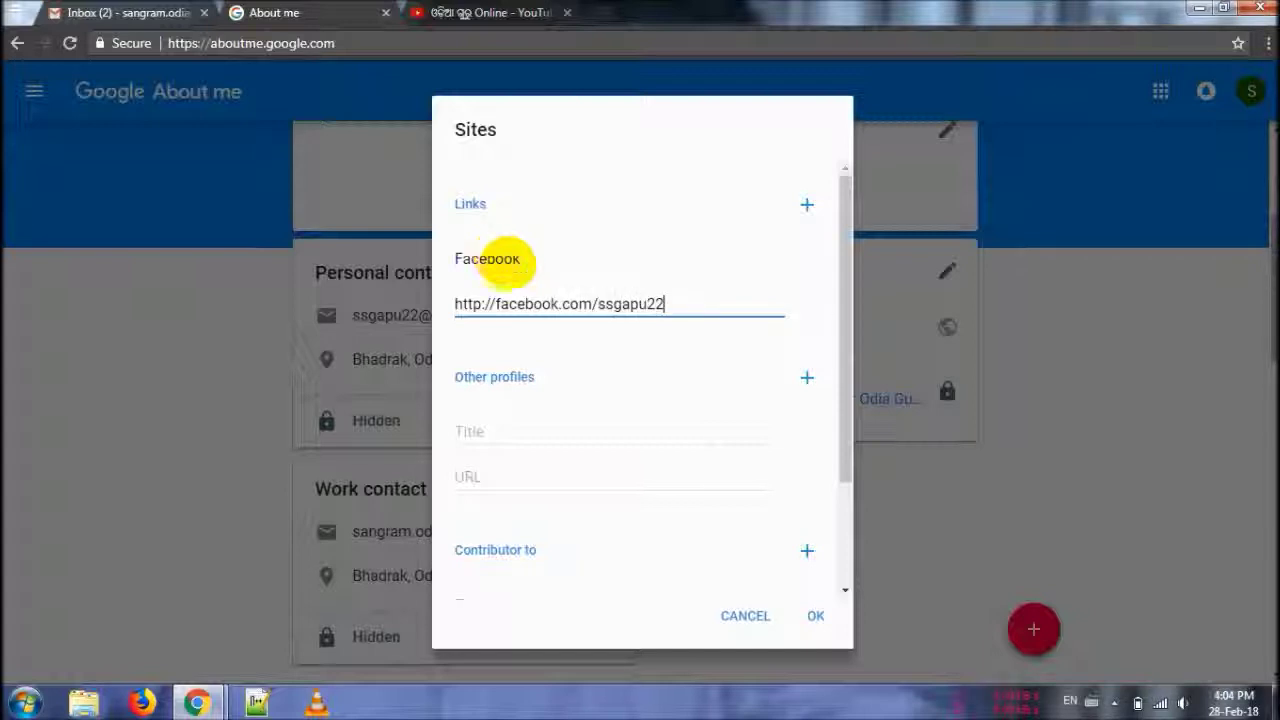
click(815, 616)
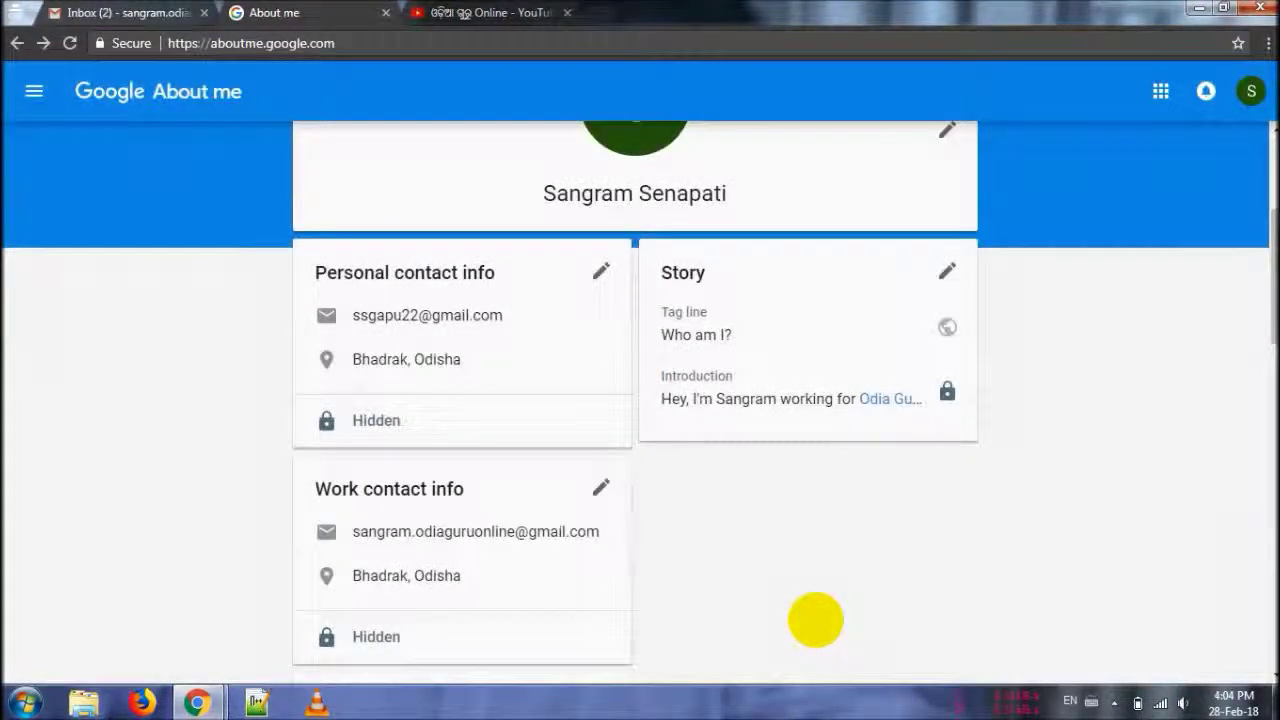
- Reopen the Sites section for editing
scroll(815, 620, down, 5)
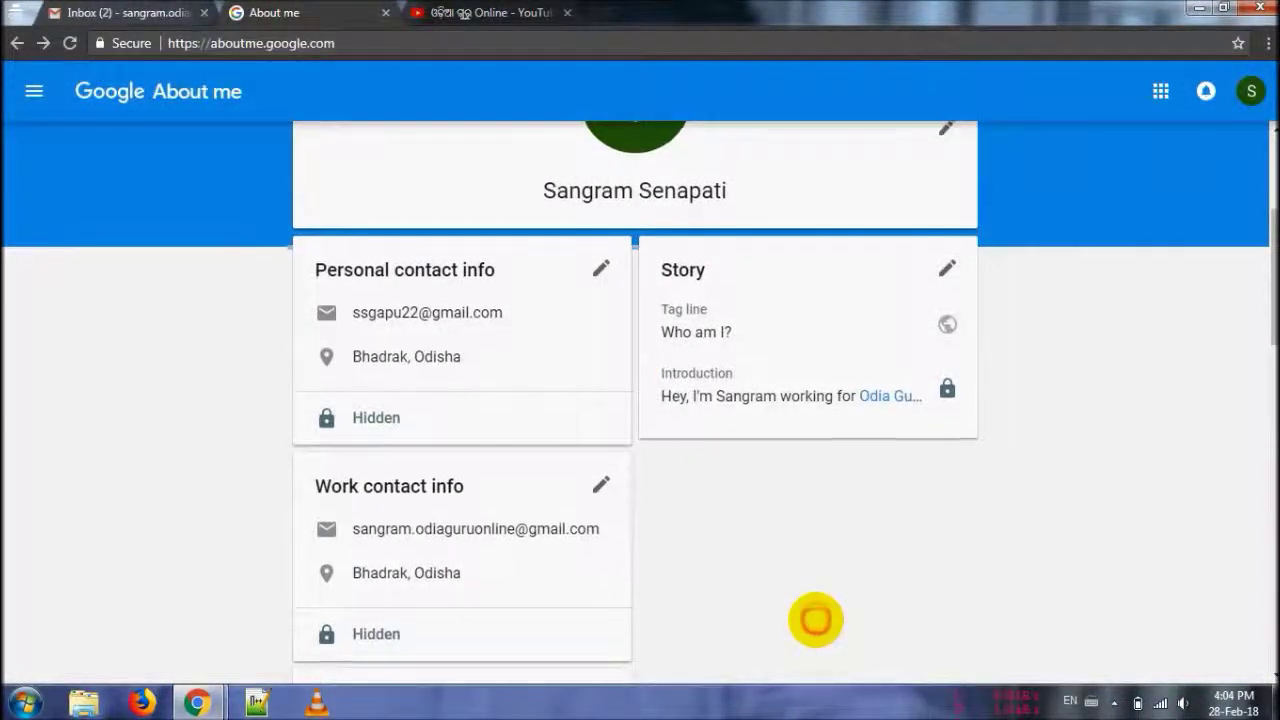
scroll(815, 620, down, 4)
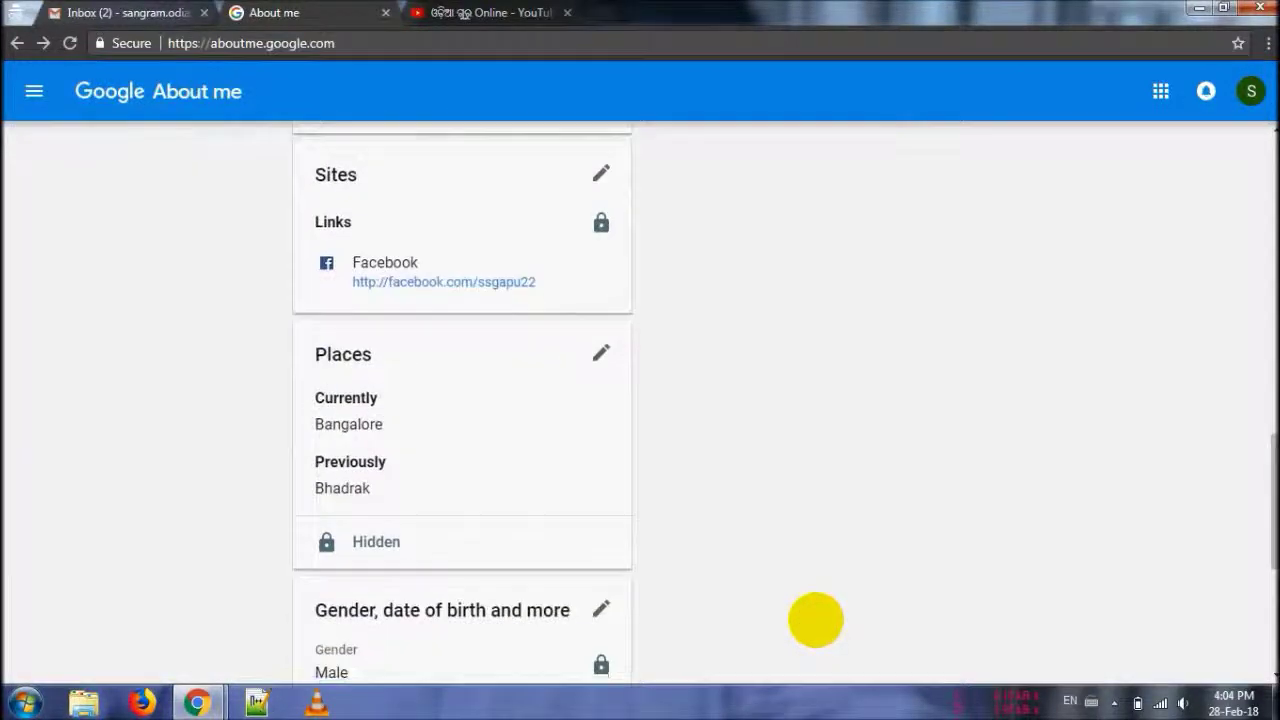
scroll(815, 620, up, 1)
click(600, 210)
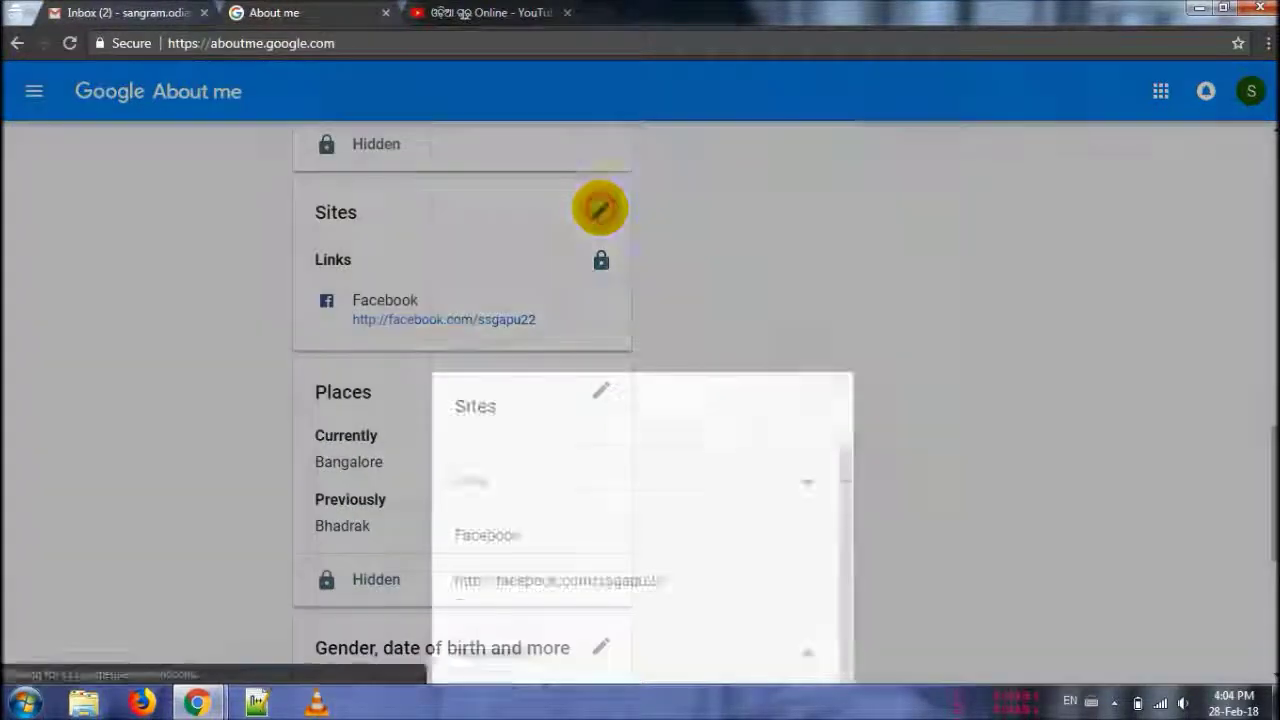
- Add a Blogger entry under Other profiles with the user's blogspot blog address
click(516, 428)
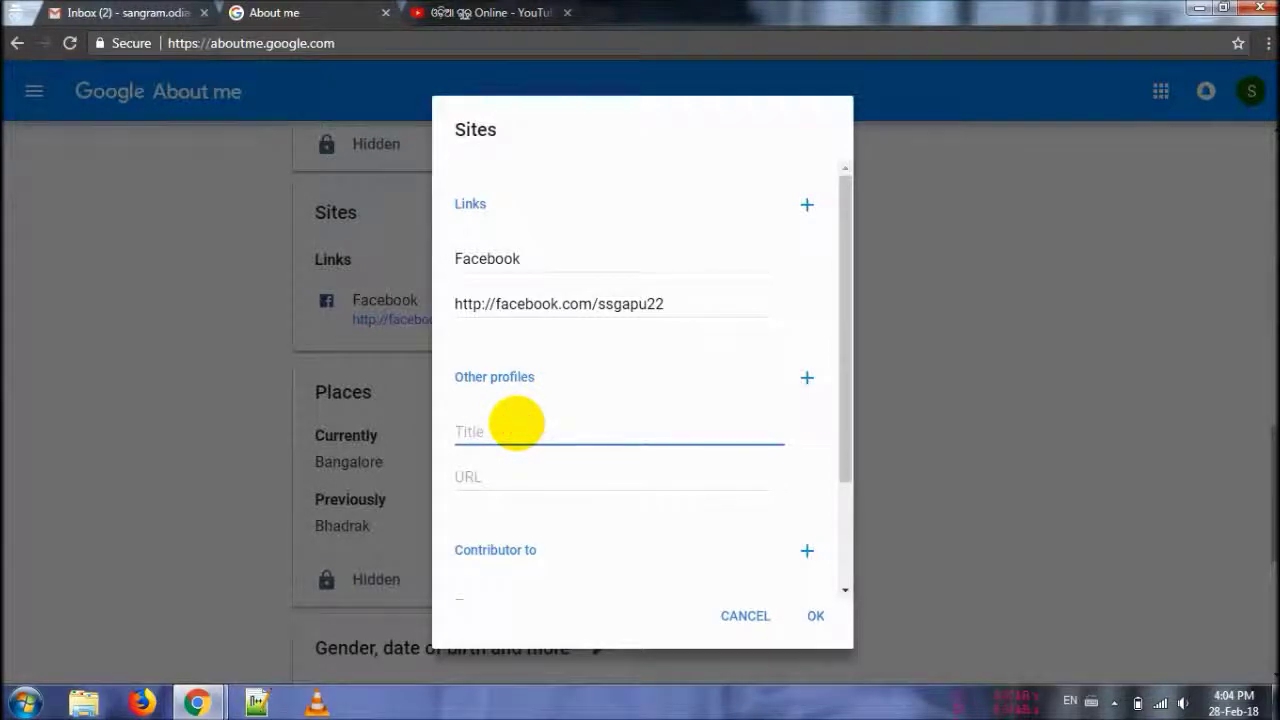
text(My Bl)
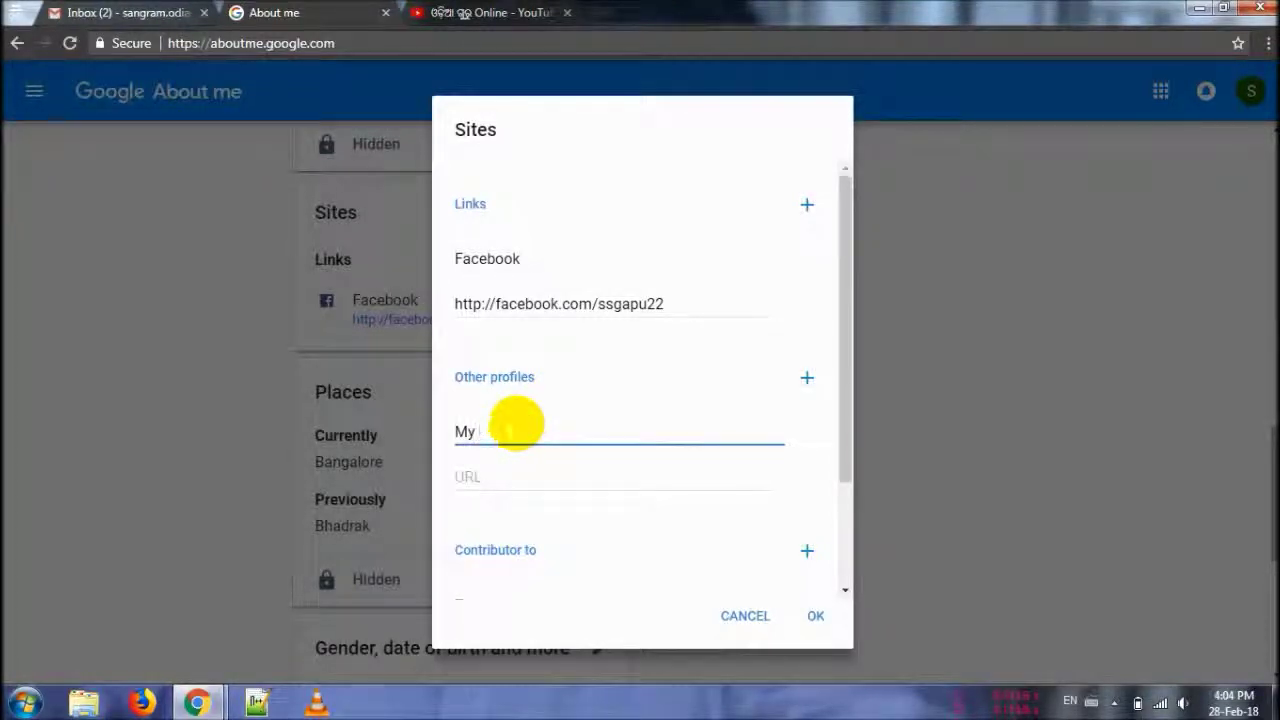
key(Tab)
text(ht)
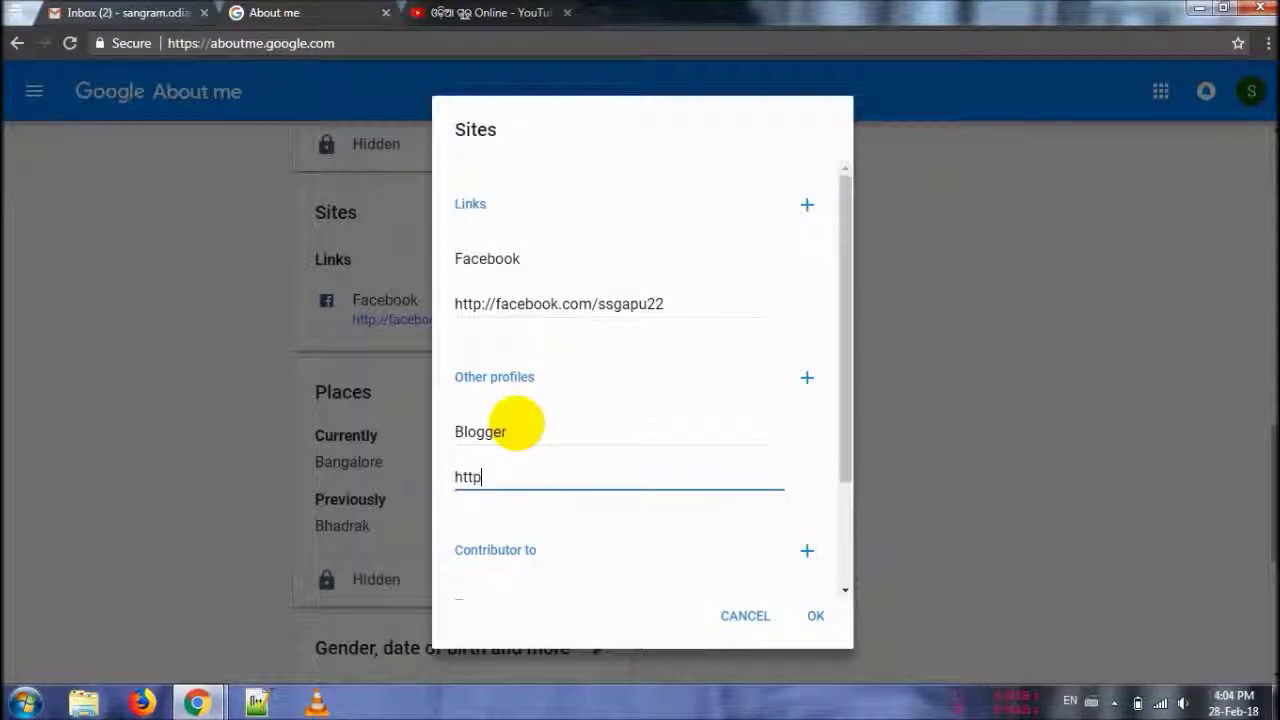
text(tp://sangramkesharisenapati.blogspot.in)
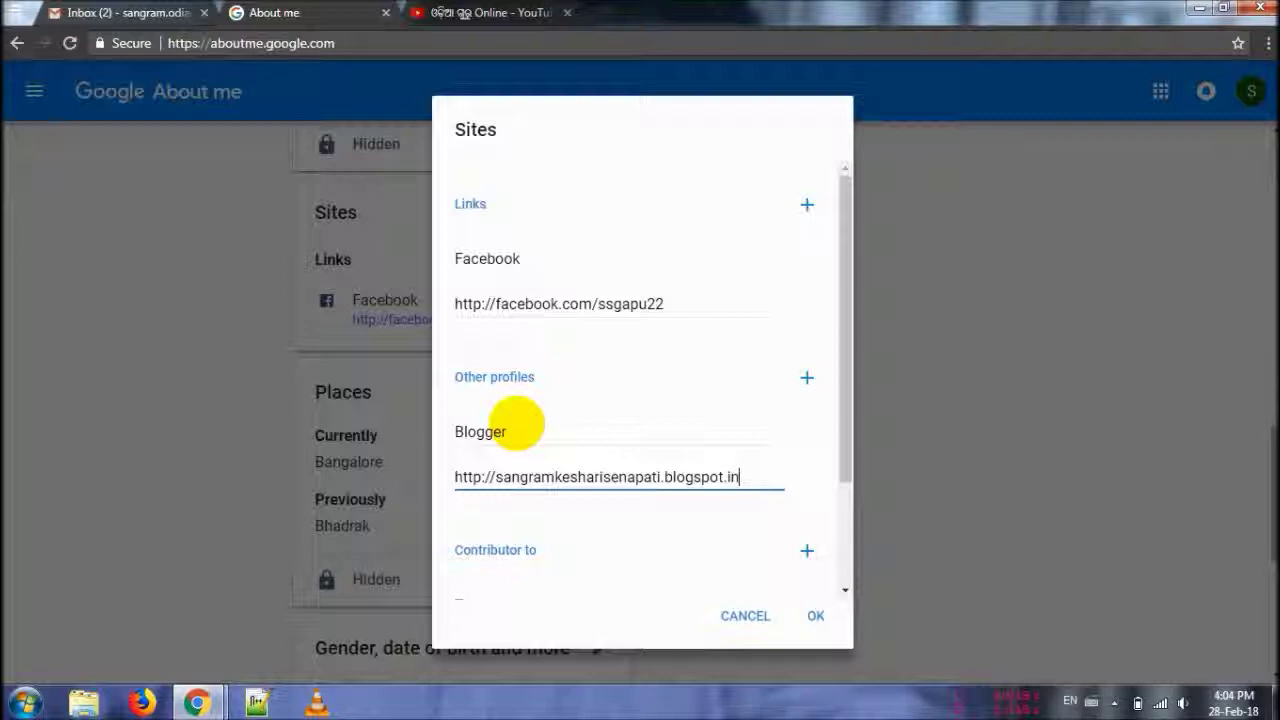
click(812, 615)
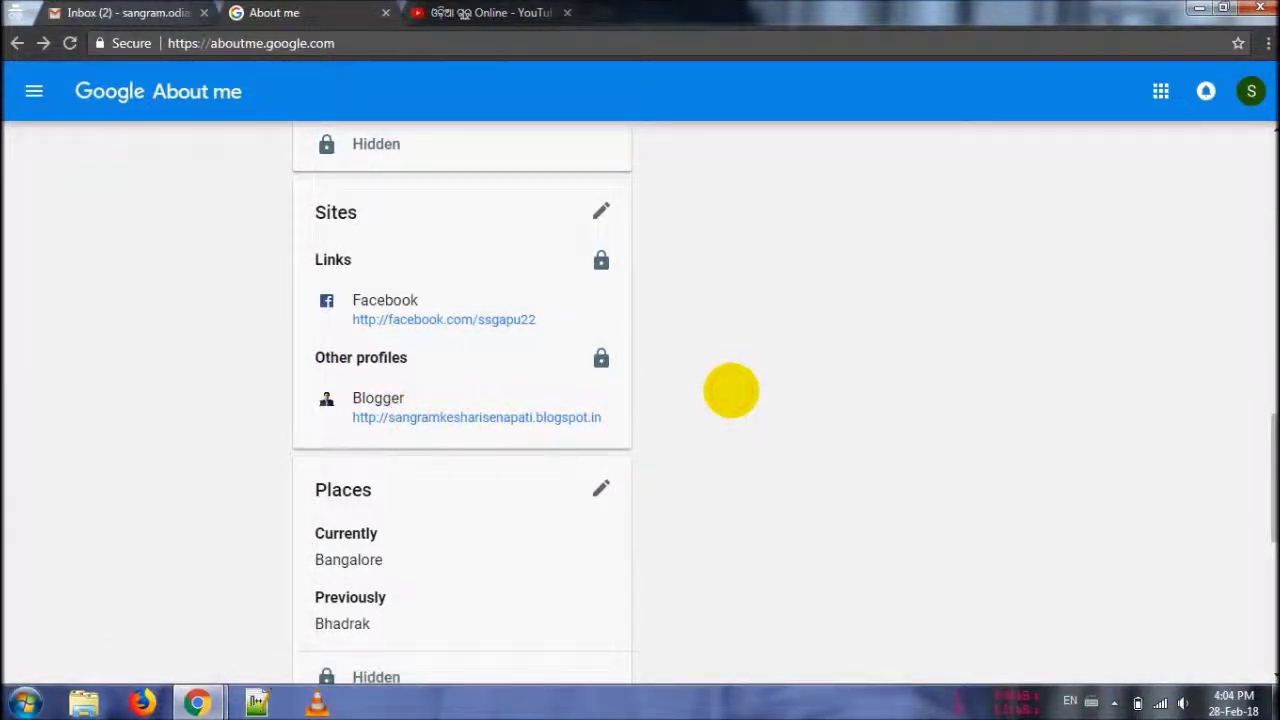
scroll(731, 390, up, 10)
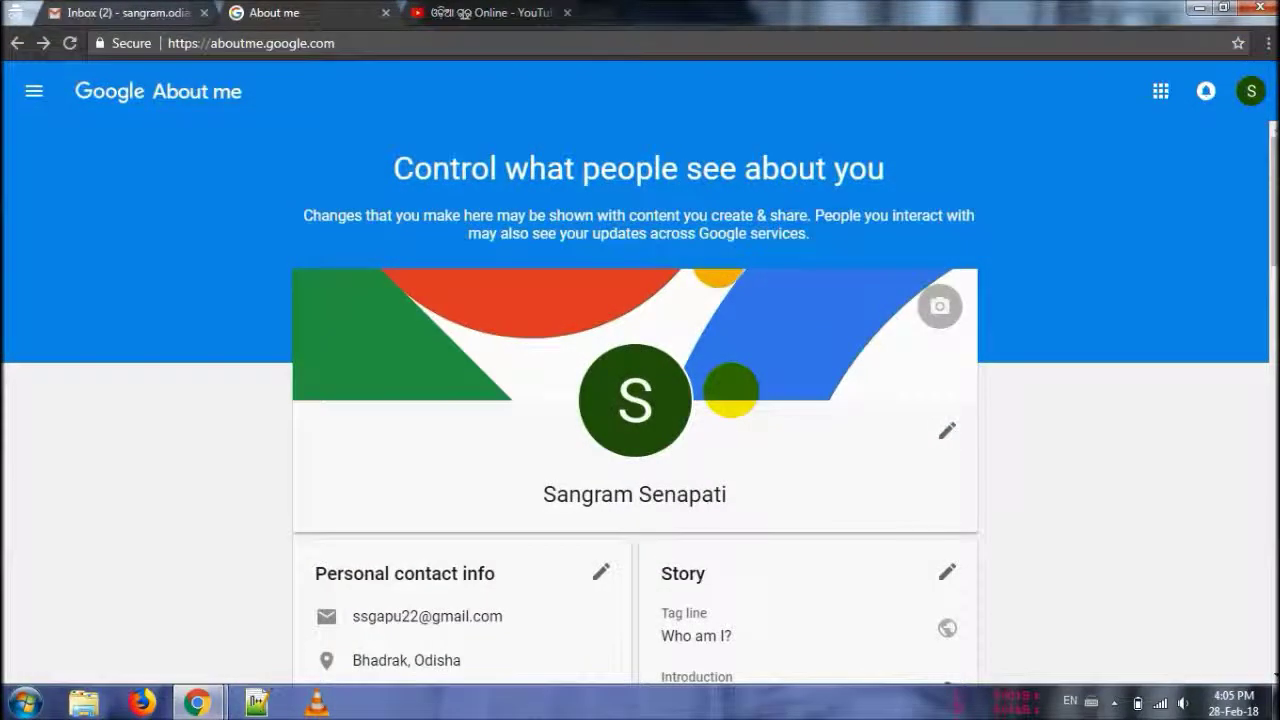
- Start a profile photo upload, then dismiss the empty file picker and photo dialog
click(634, 400)
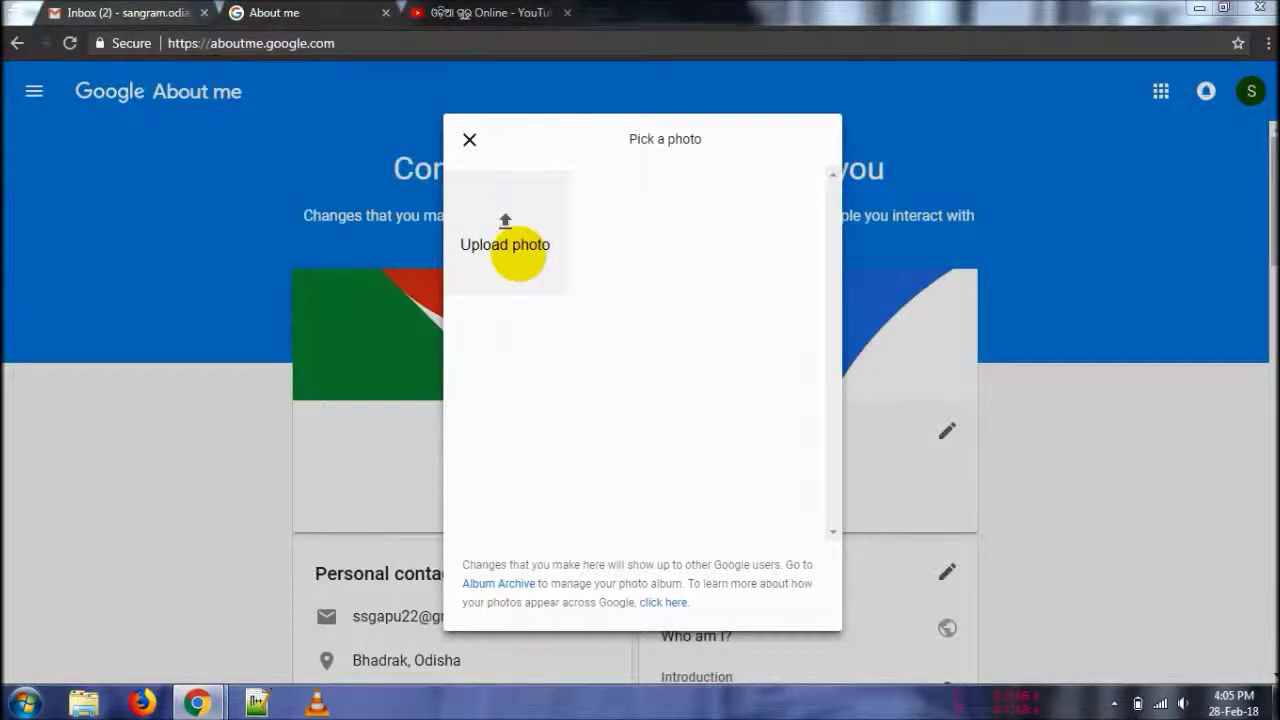
click(518, 254)
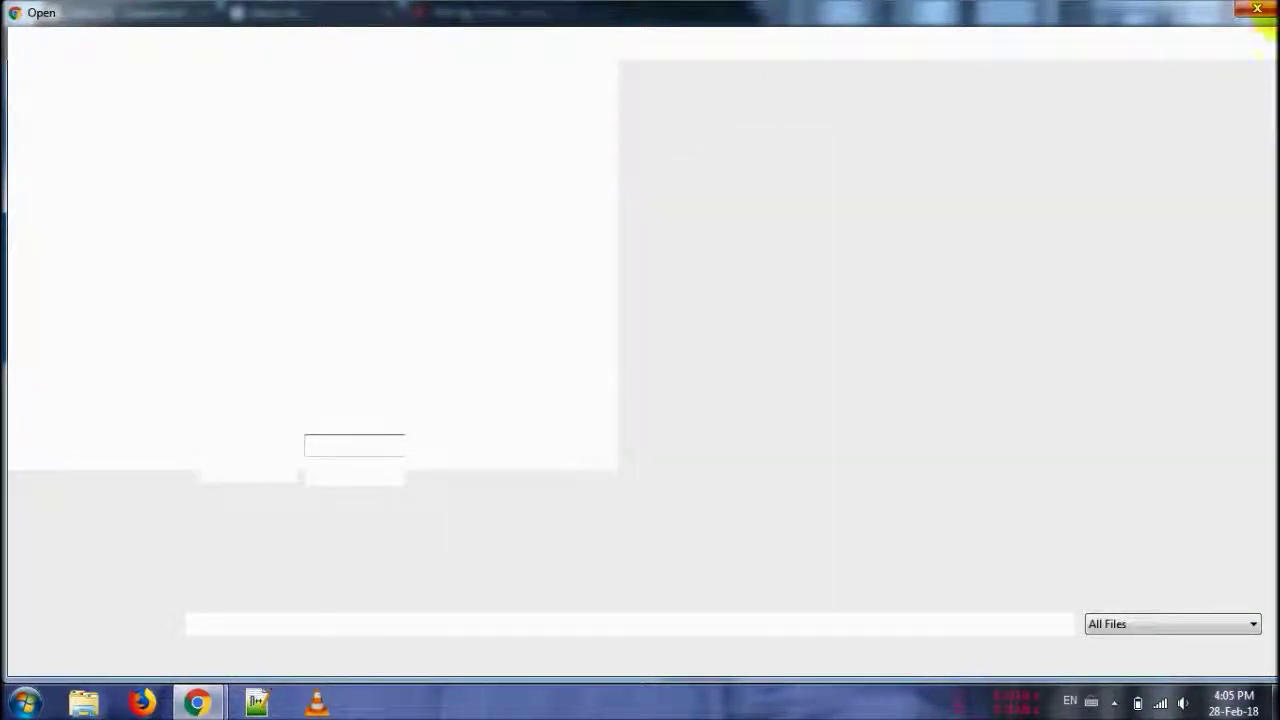
key(Escape)
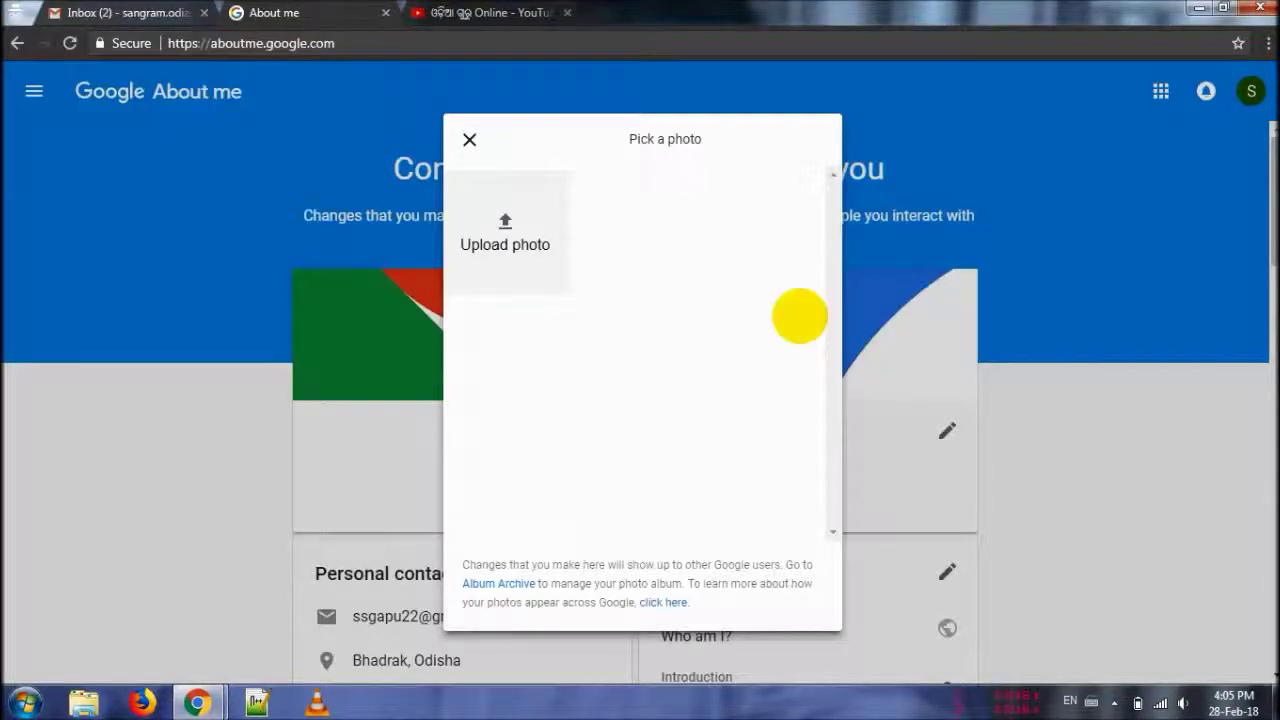
click(469, 139)
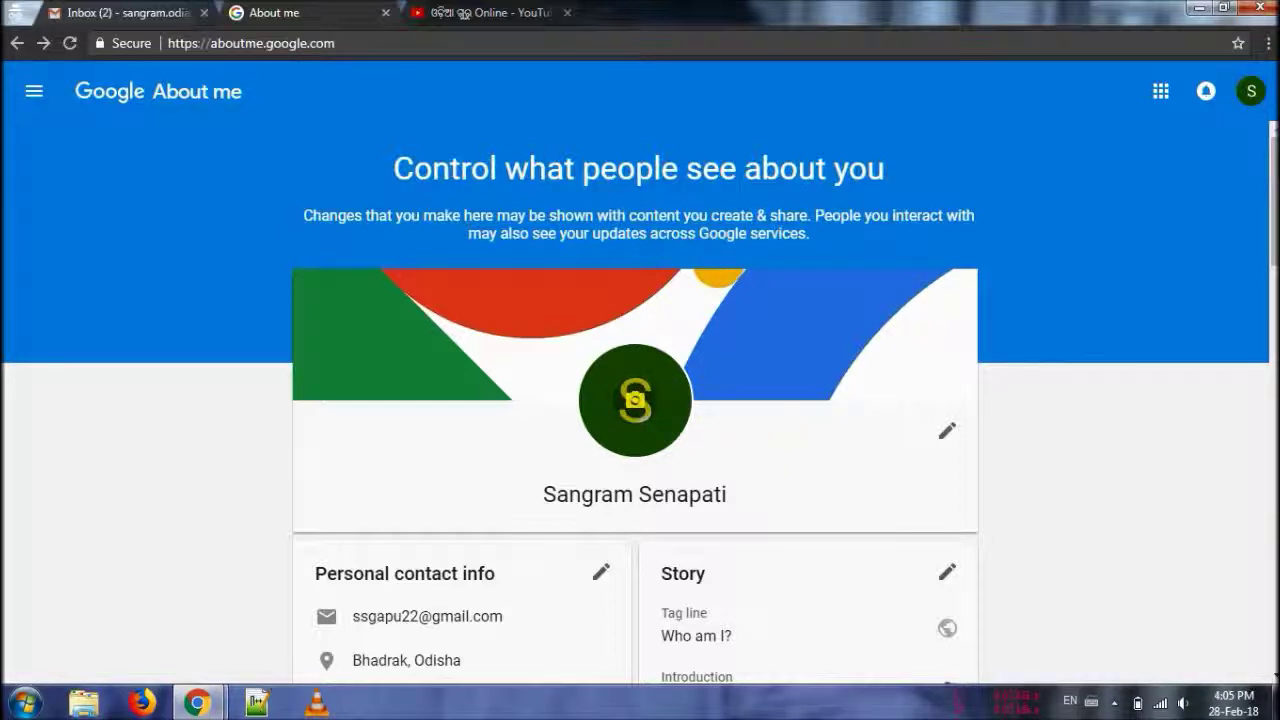
- Upload IMG_20150714_193152 copy from New Volume (D:) as the profile photo
click(634, 400)
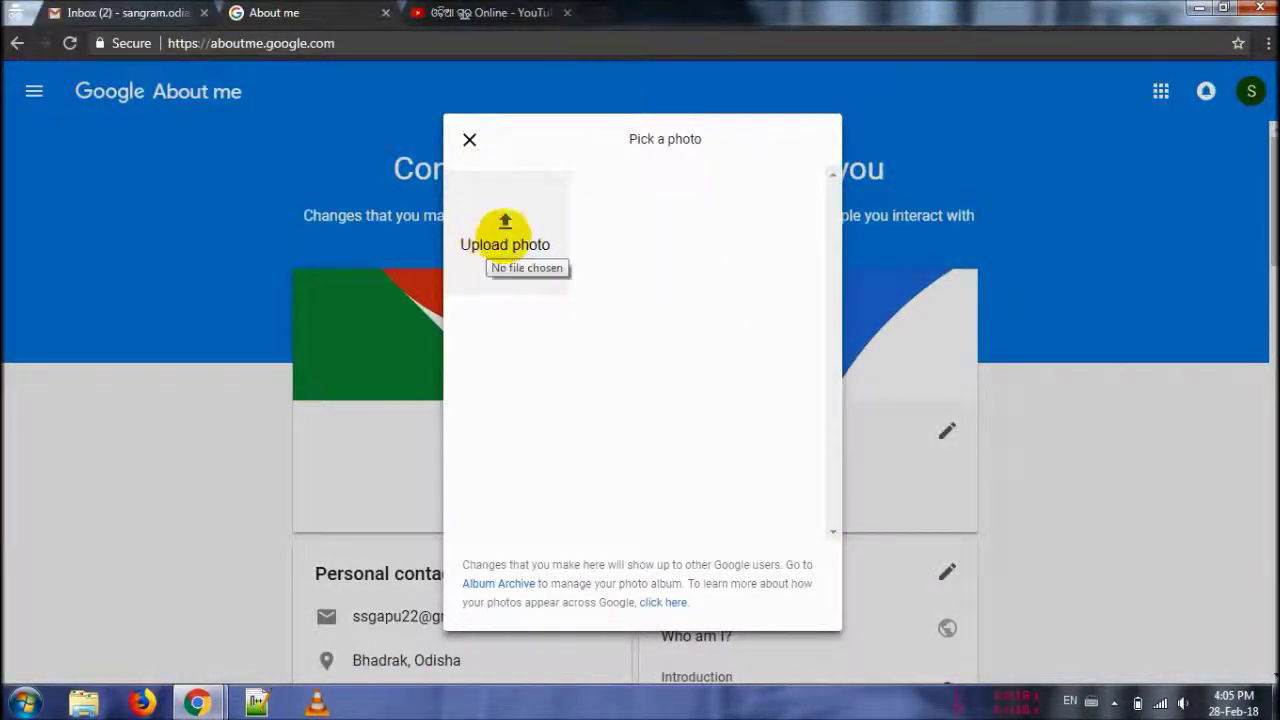
click(505, 234)
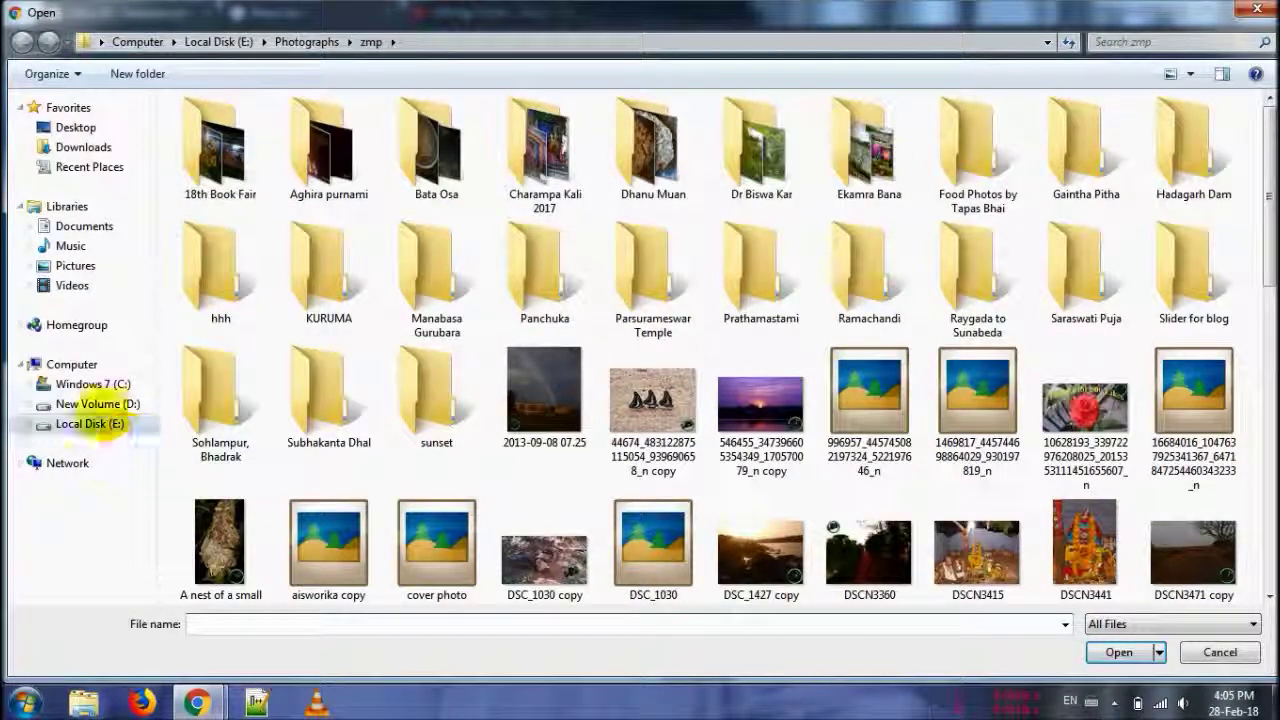
click(96, 401)
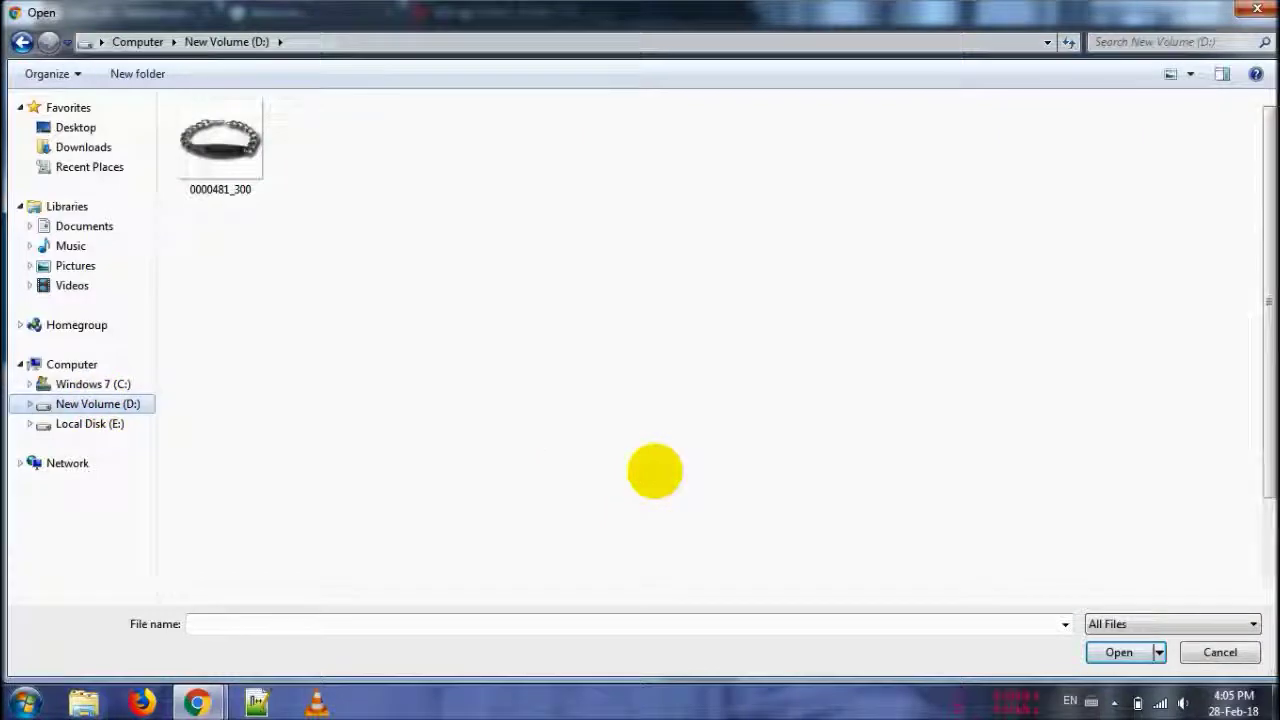
click(977, 410)
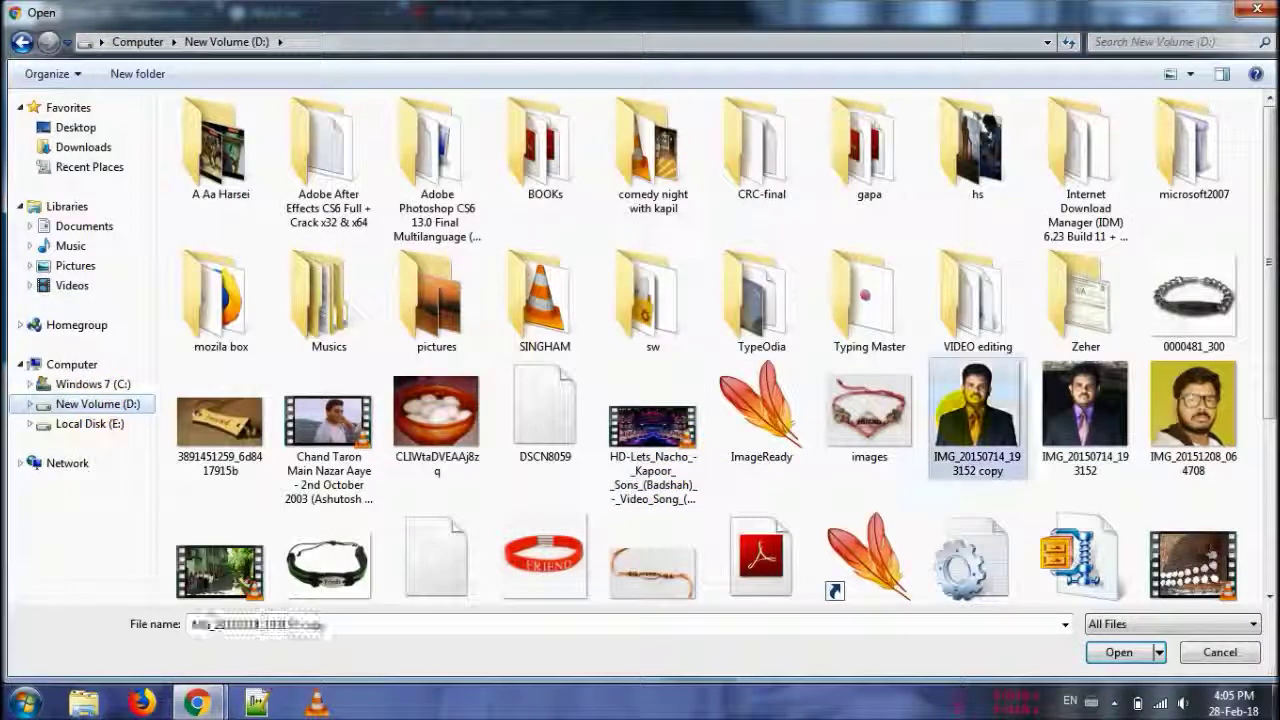
double_click(977, 410)
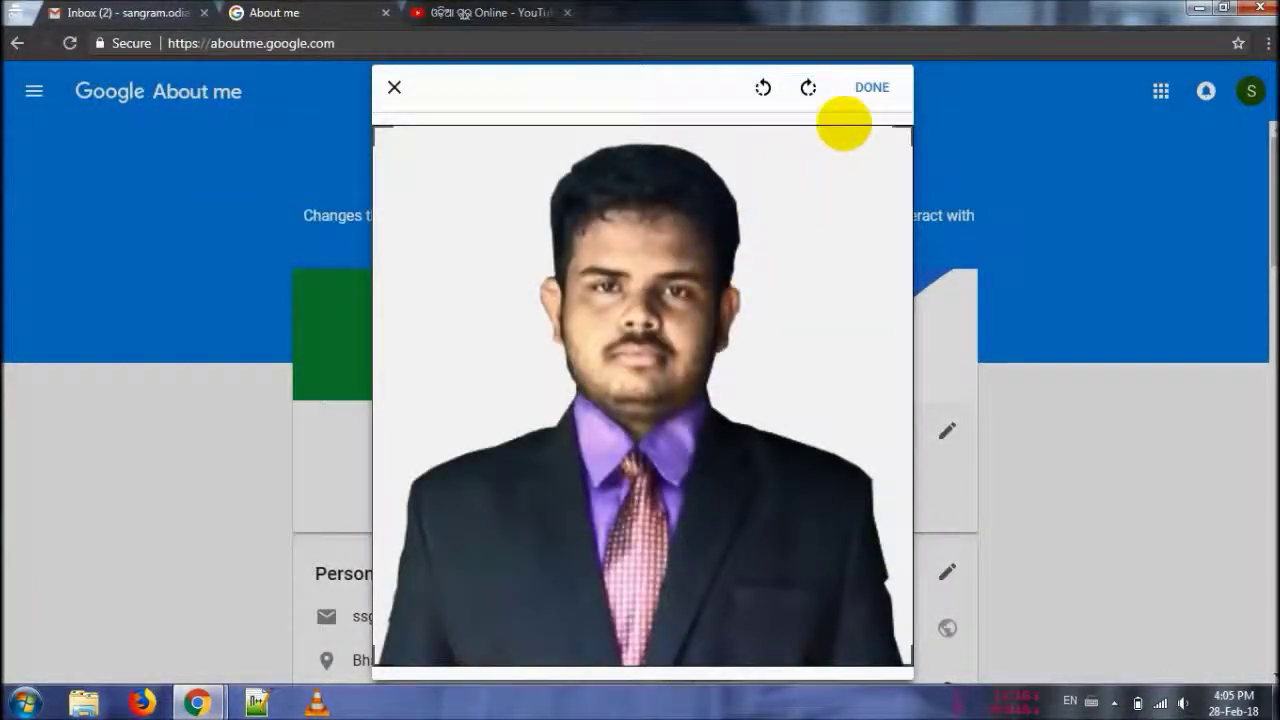
- Crop the portrait to cover the whole photo, rotate it upright, and confirm it
drag(909, 134, 483, 274)
drag(763, 512, 868, 637)
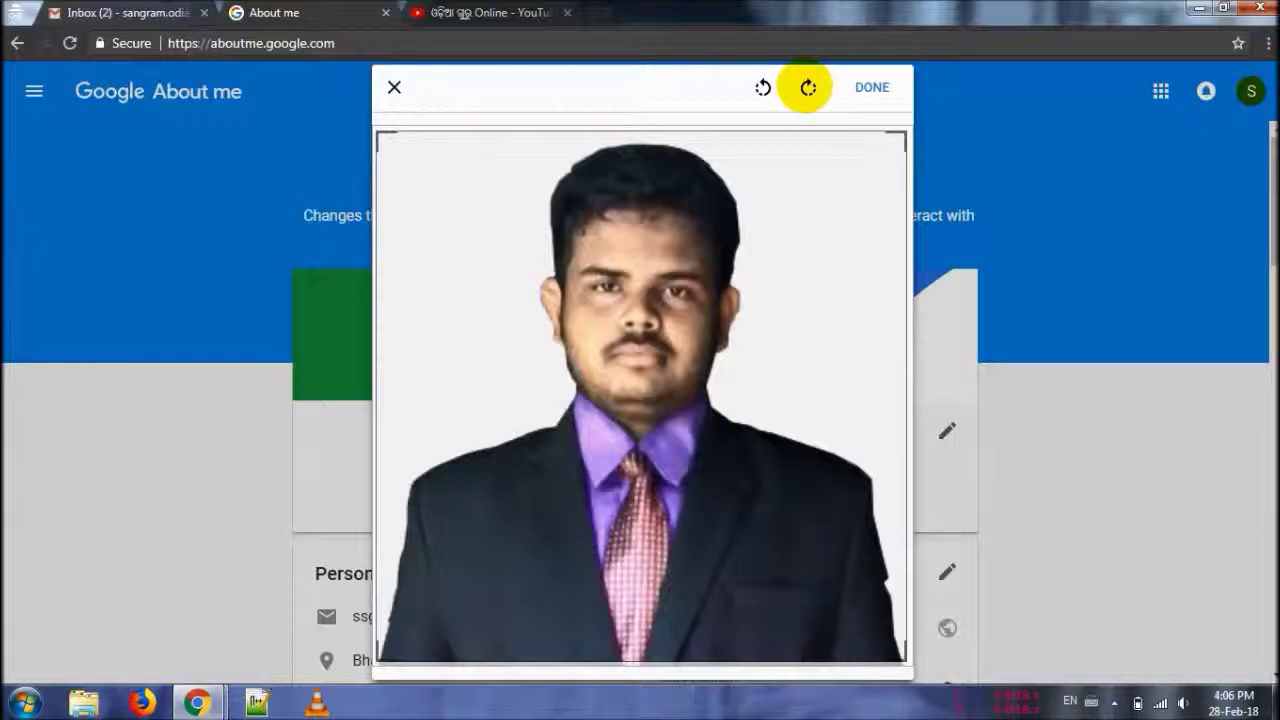
click(808, 88)
click(808, 88)
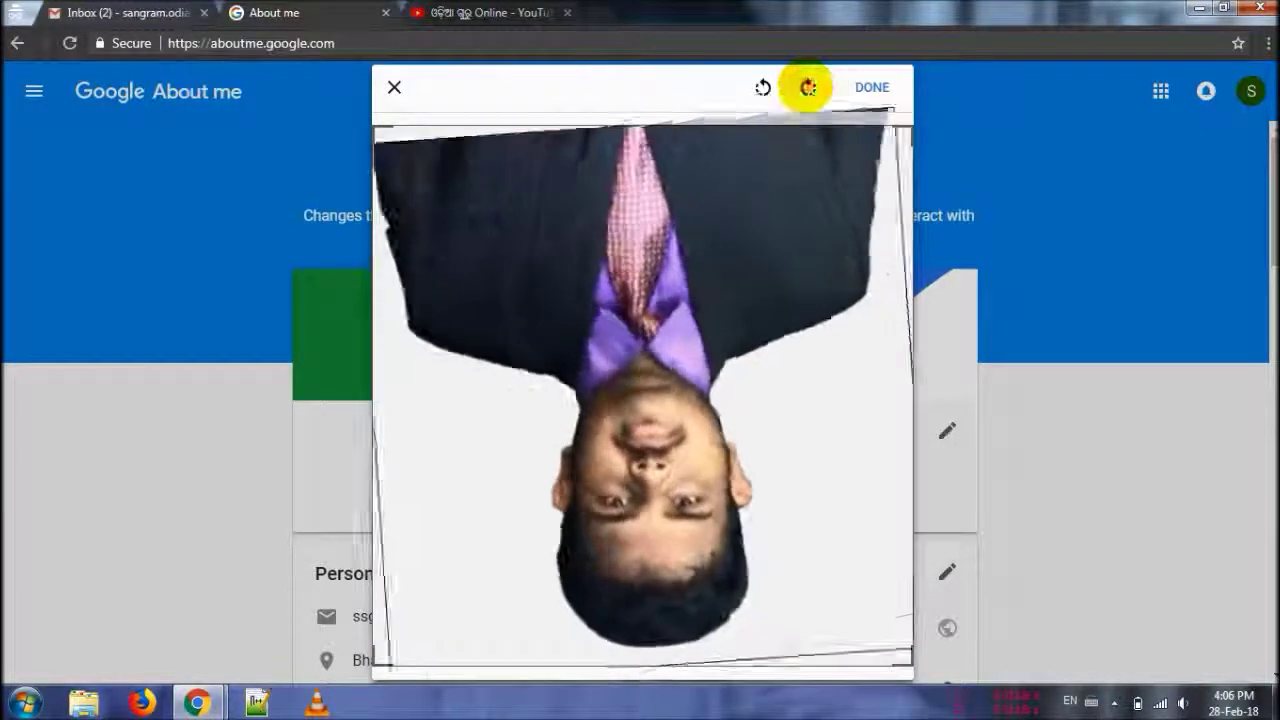
click(808, 88)
click(763, 88)
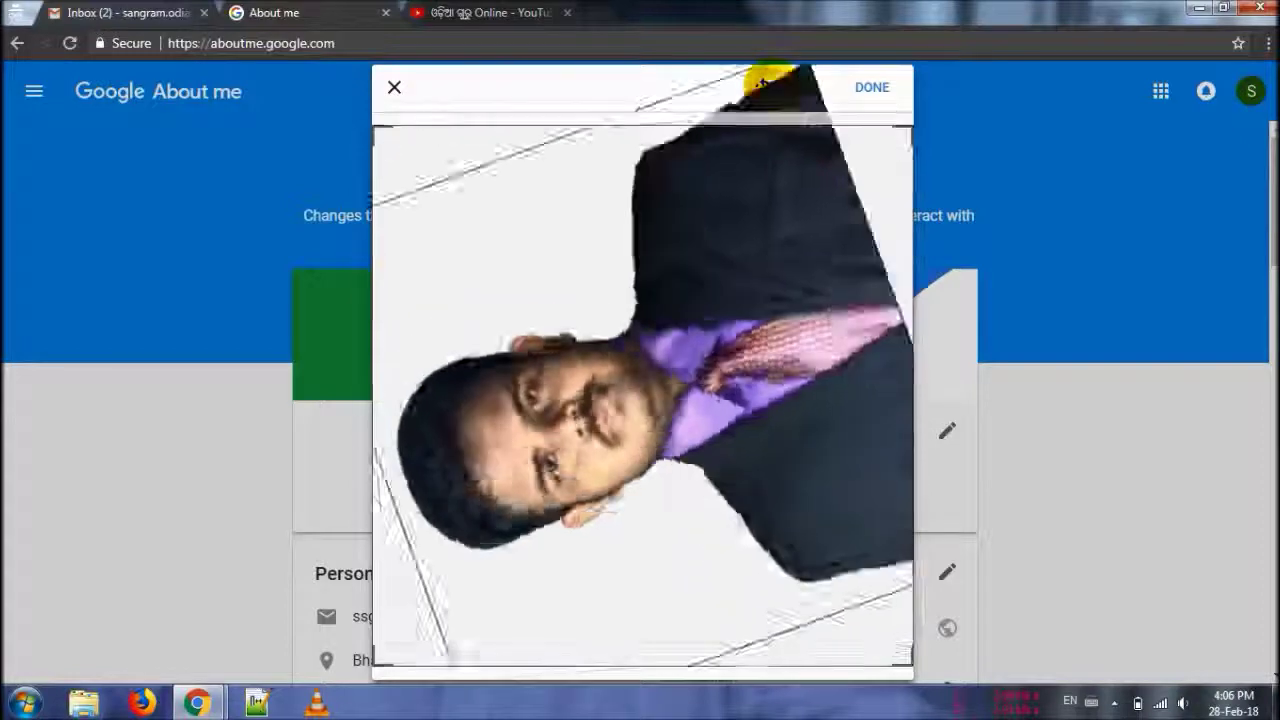
click(808, 88)
click(763, 88)
click(808, 88)
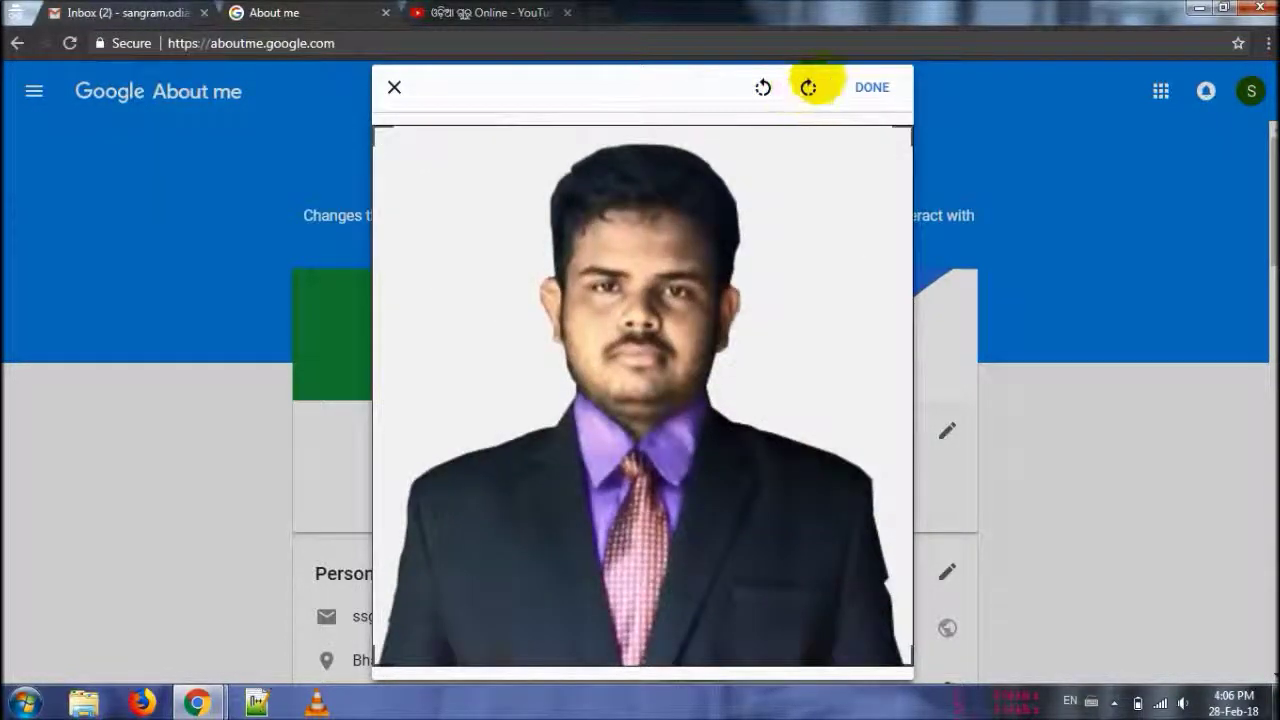
click(872, 87)
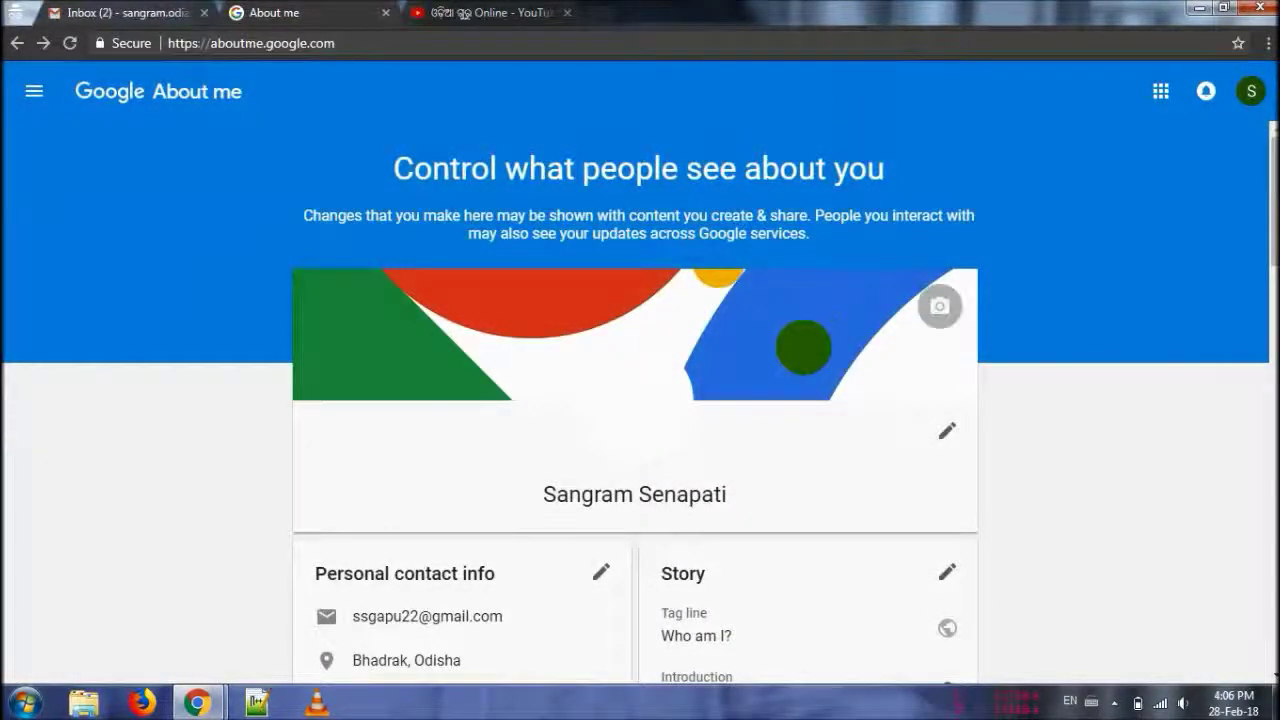
- Upload CLIWtaDVEAAj8zq, the sweets-in-a-clay-bowl photo, as the cover image and save
click(940, 306)
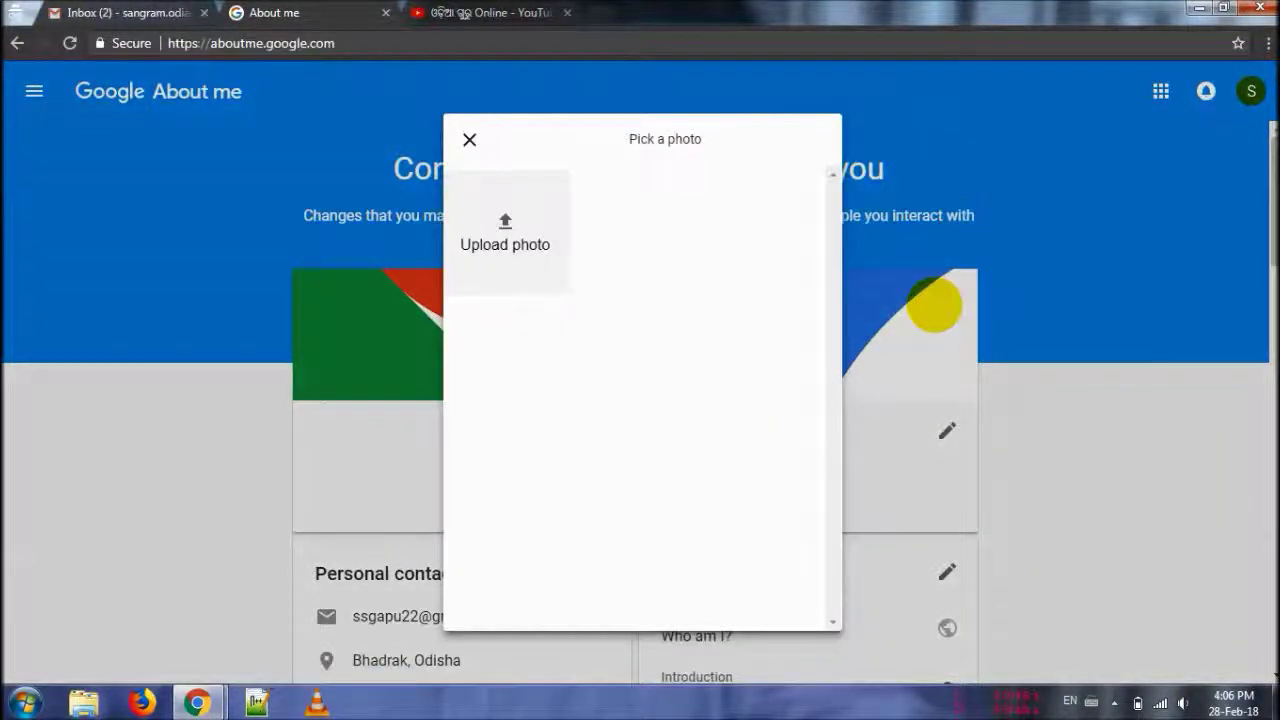
click(505, 228)
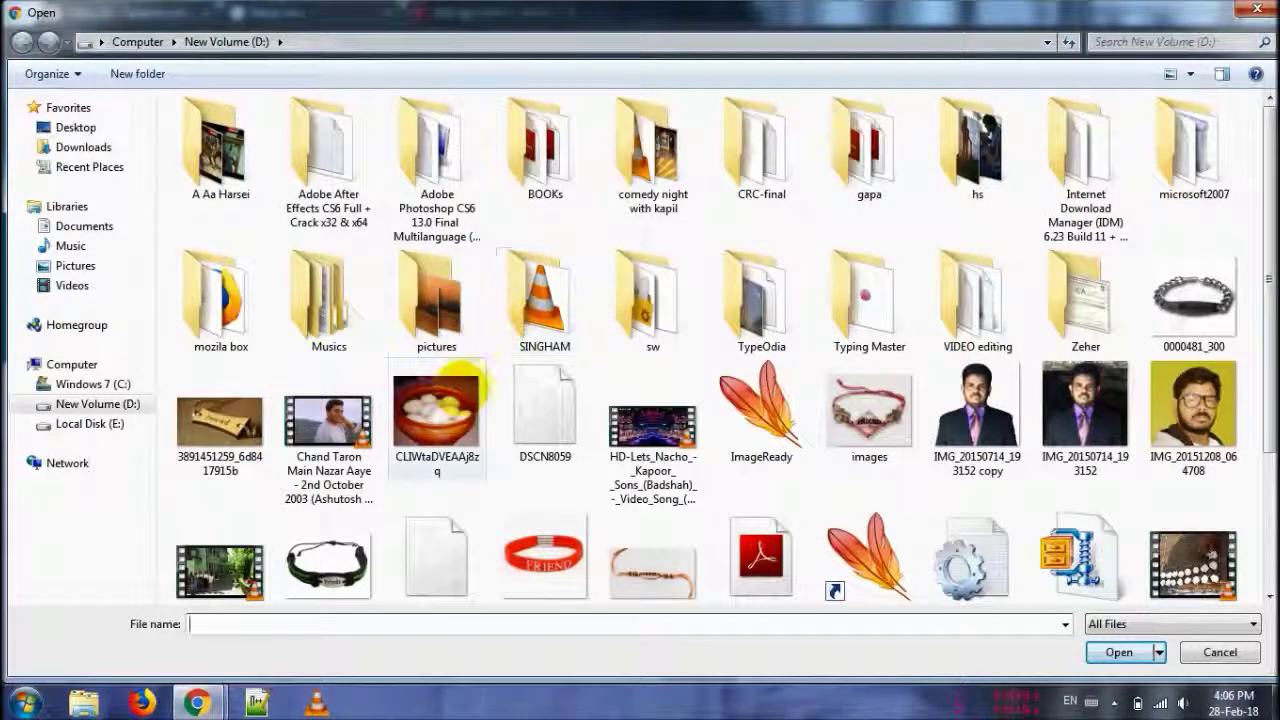
click(435, 410)
double_click(437, 410)
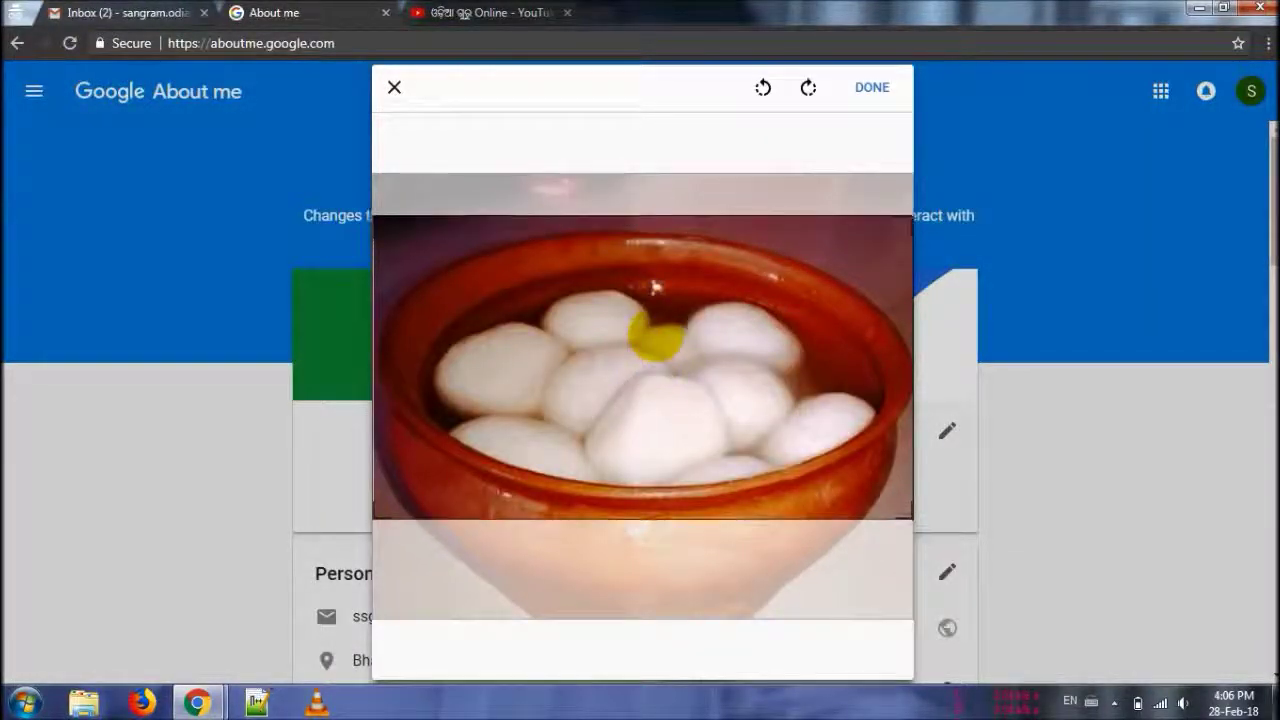
click(872, 87)
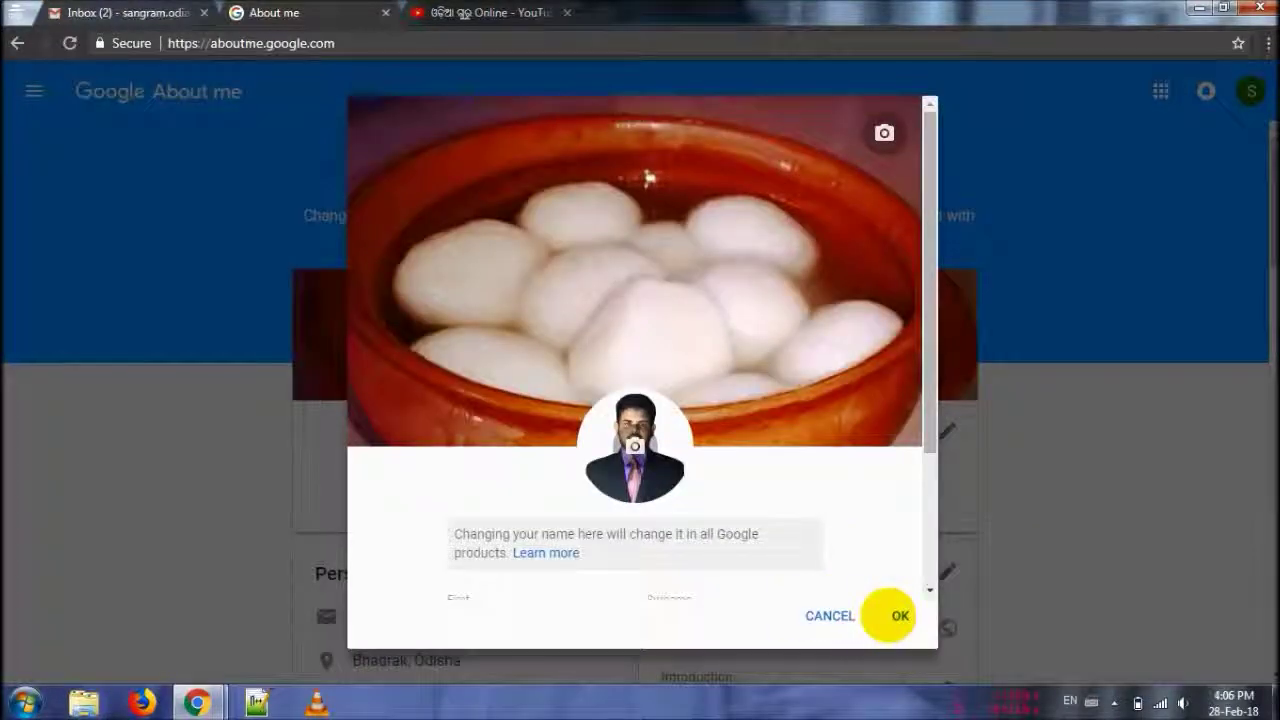
click(898, 616)
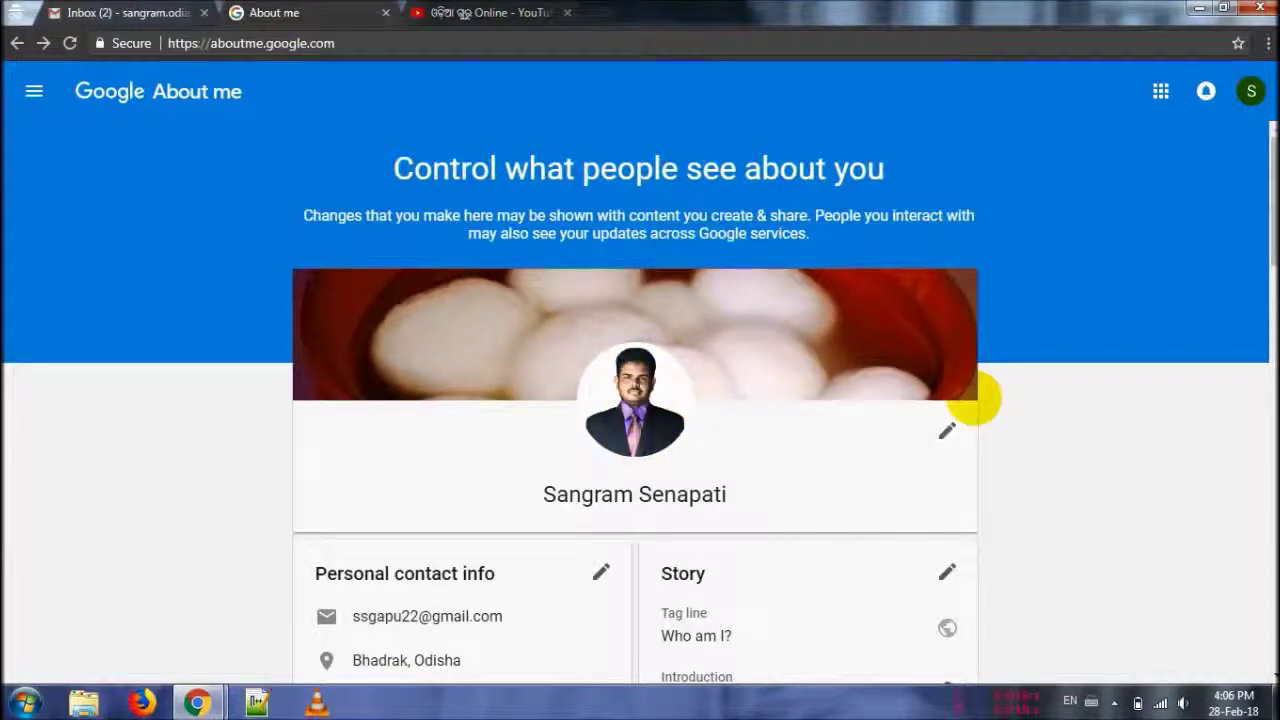
mouse_move(1270, 206)
mouse_down()
mouse_move(1270, 265)
mouse_move(1270, 196)
mouse_up()
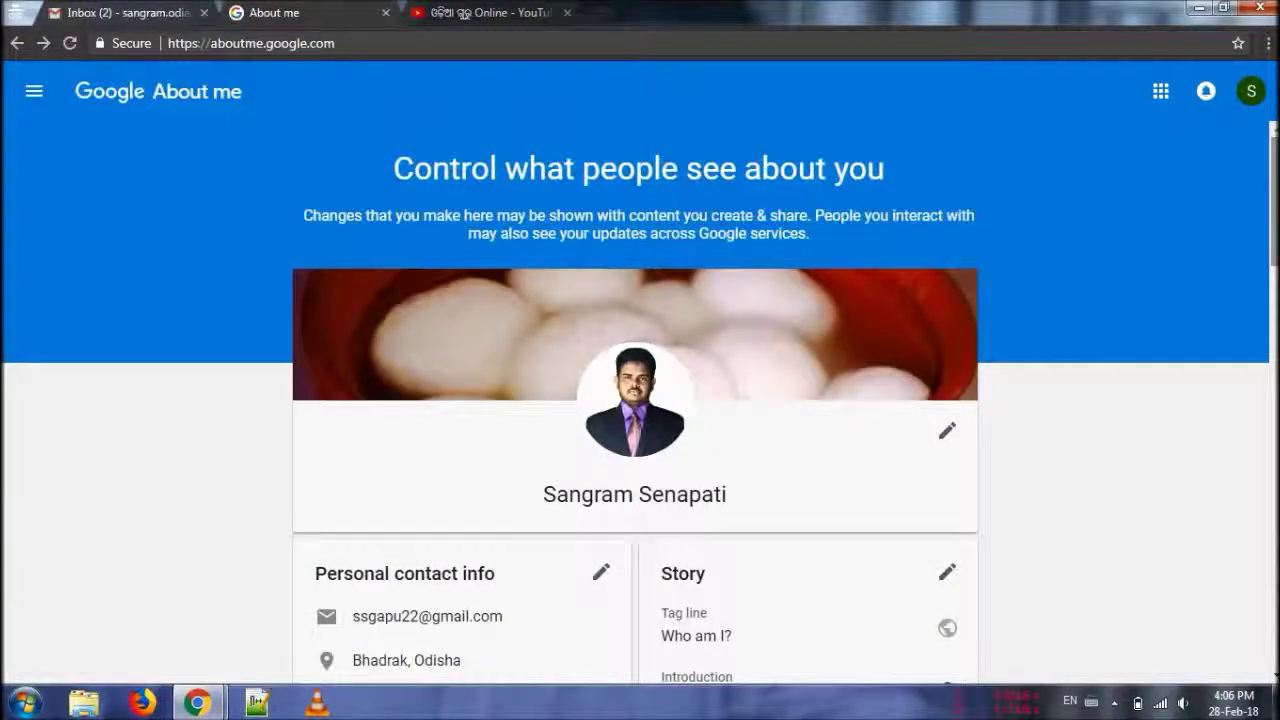
mouse_move(1270, 196)
mouse_down()
mouse_move(1270, 290)
mouse_move(1270, 196)
mouse_up()
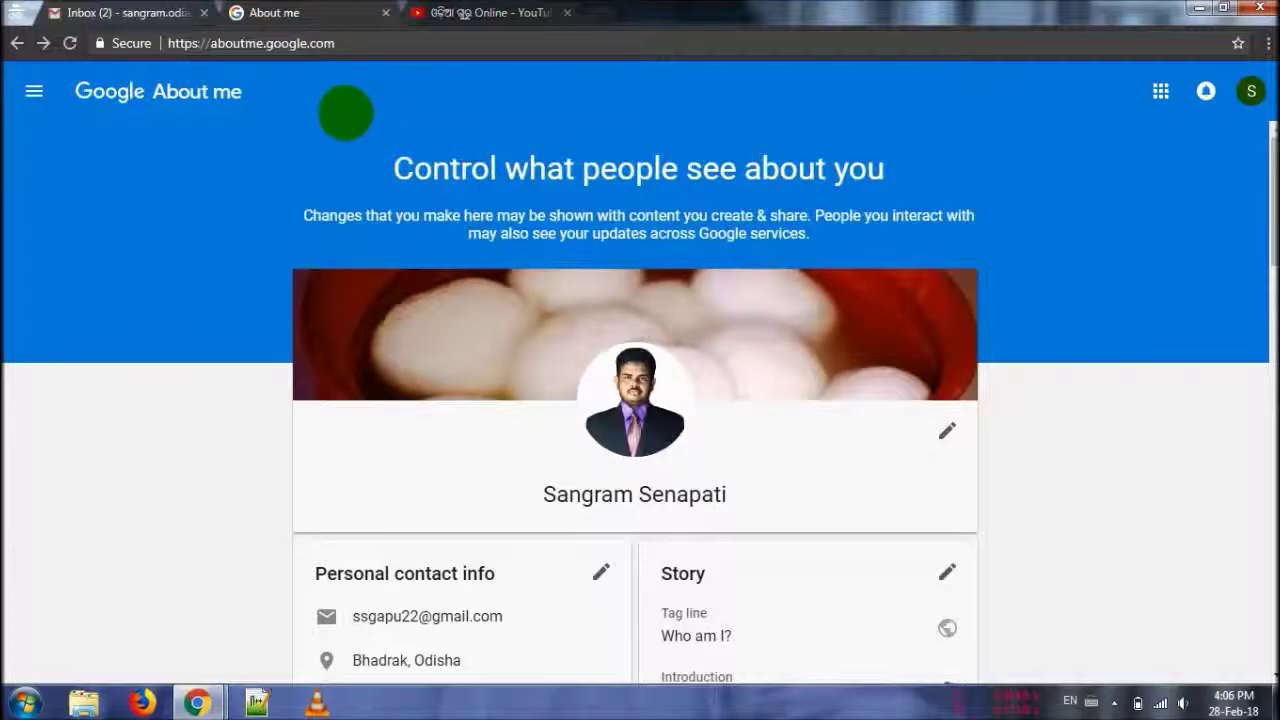
- Switch to the Gmail inbox tab and open its settings gear menu
click(120, 12)
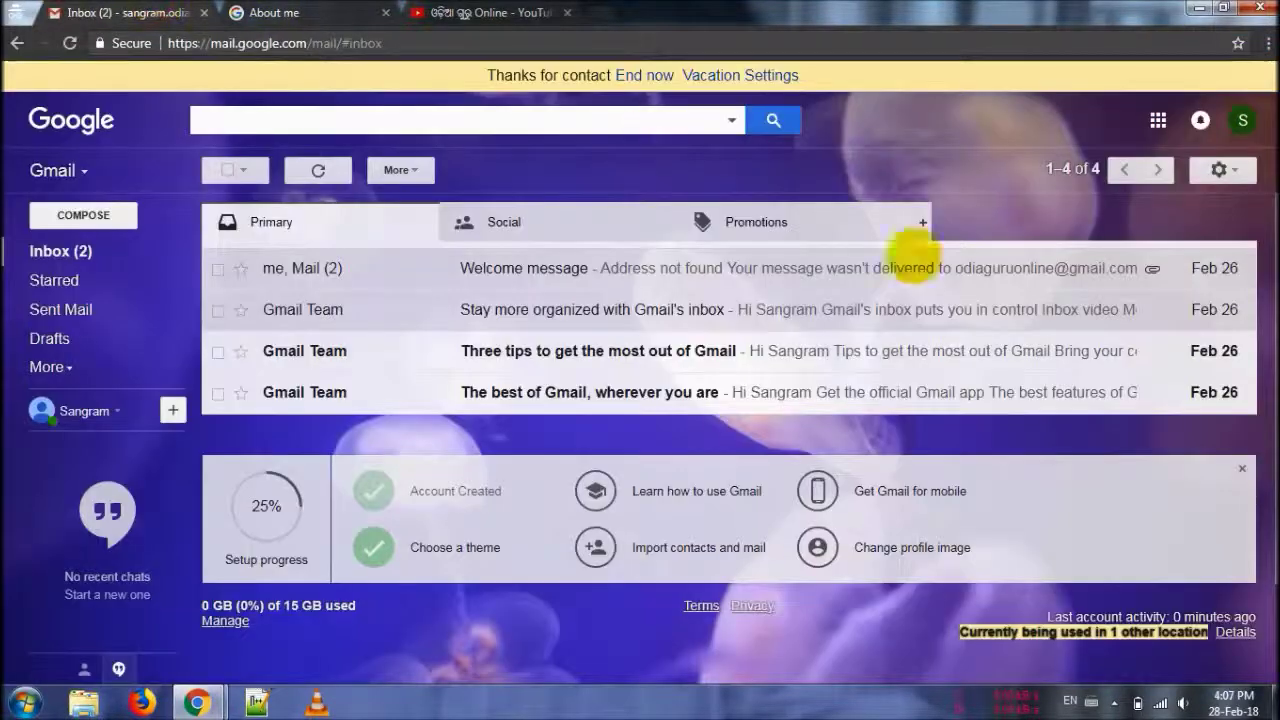
click(1218, 170)
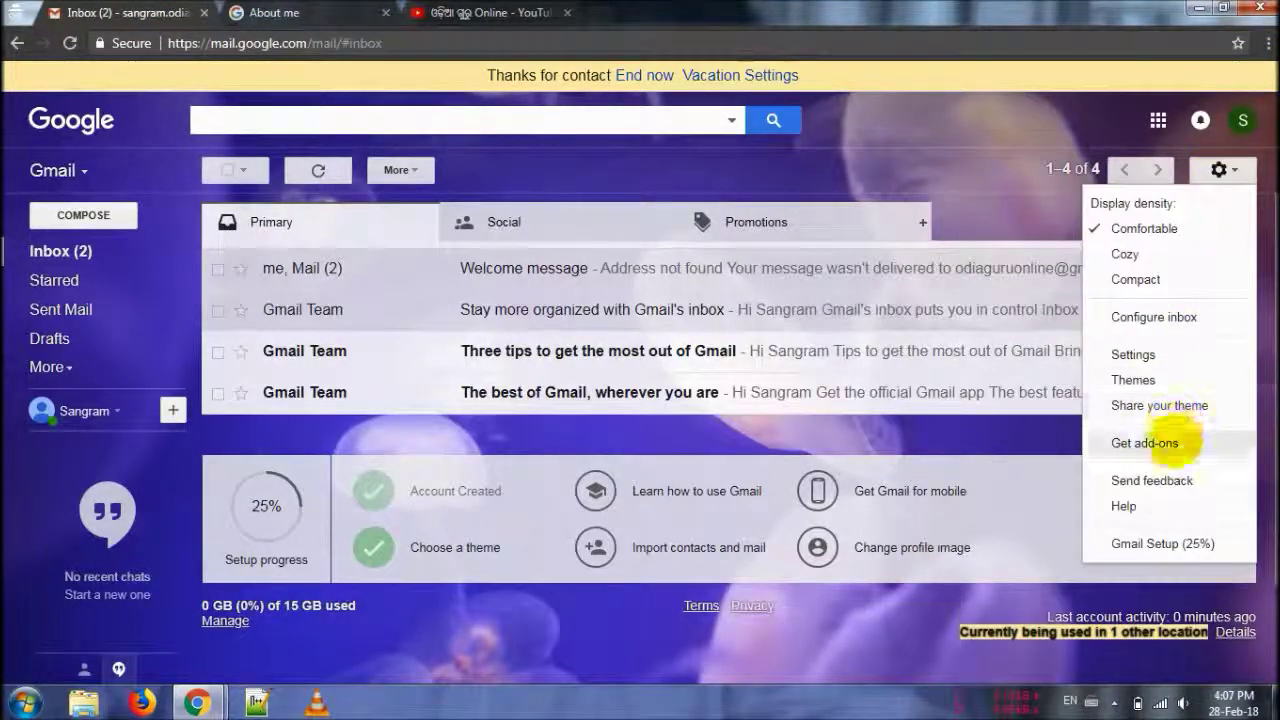